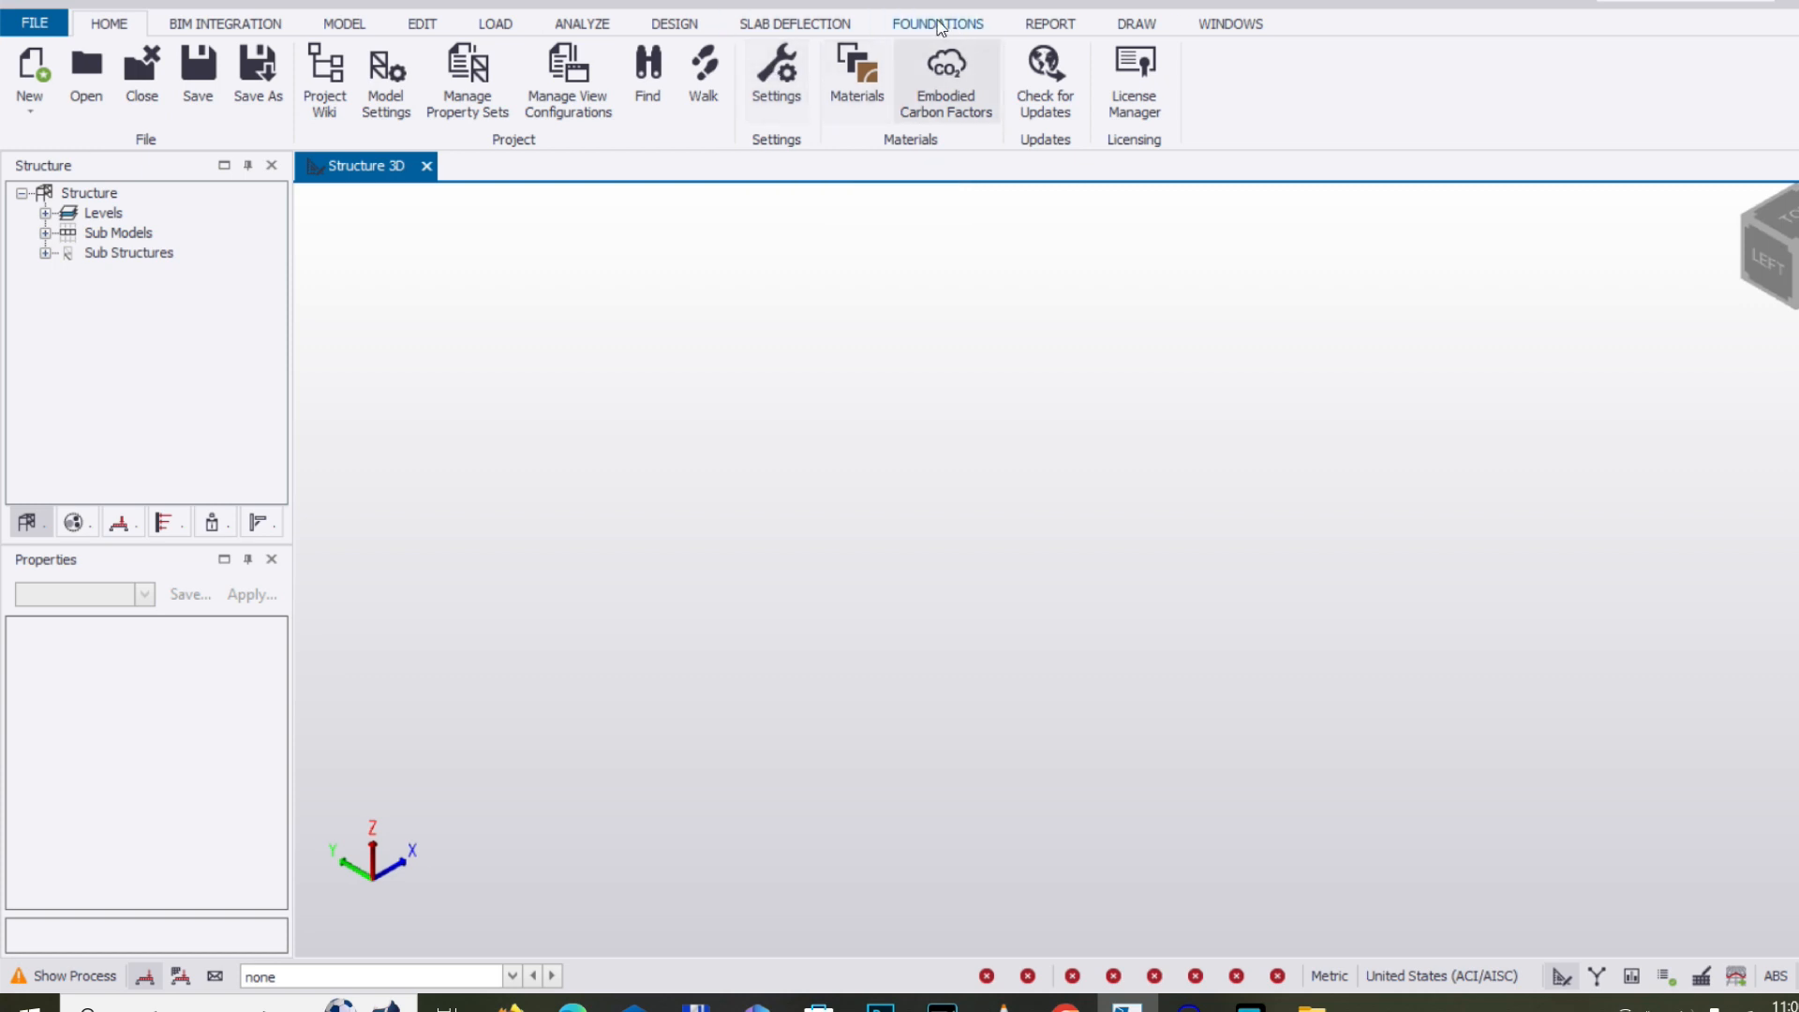
Open the program settings and check which settings sets are available
click(792, 89)
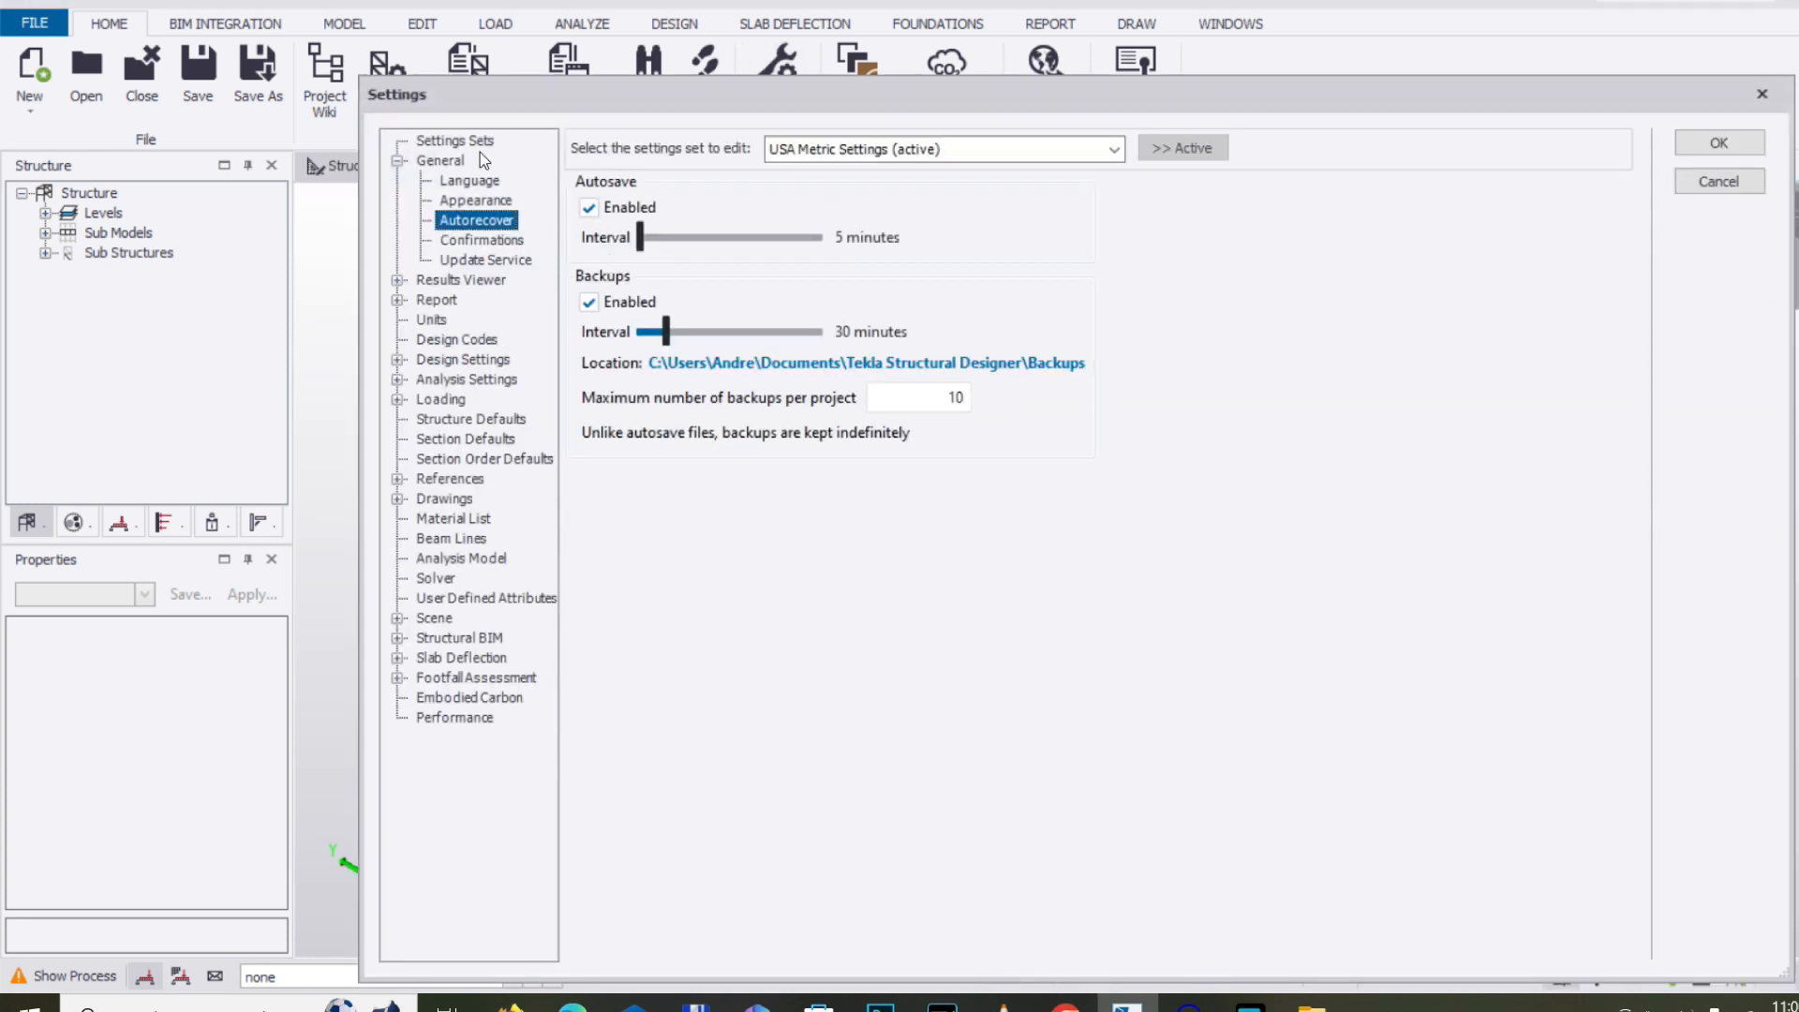
click(469, 142)
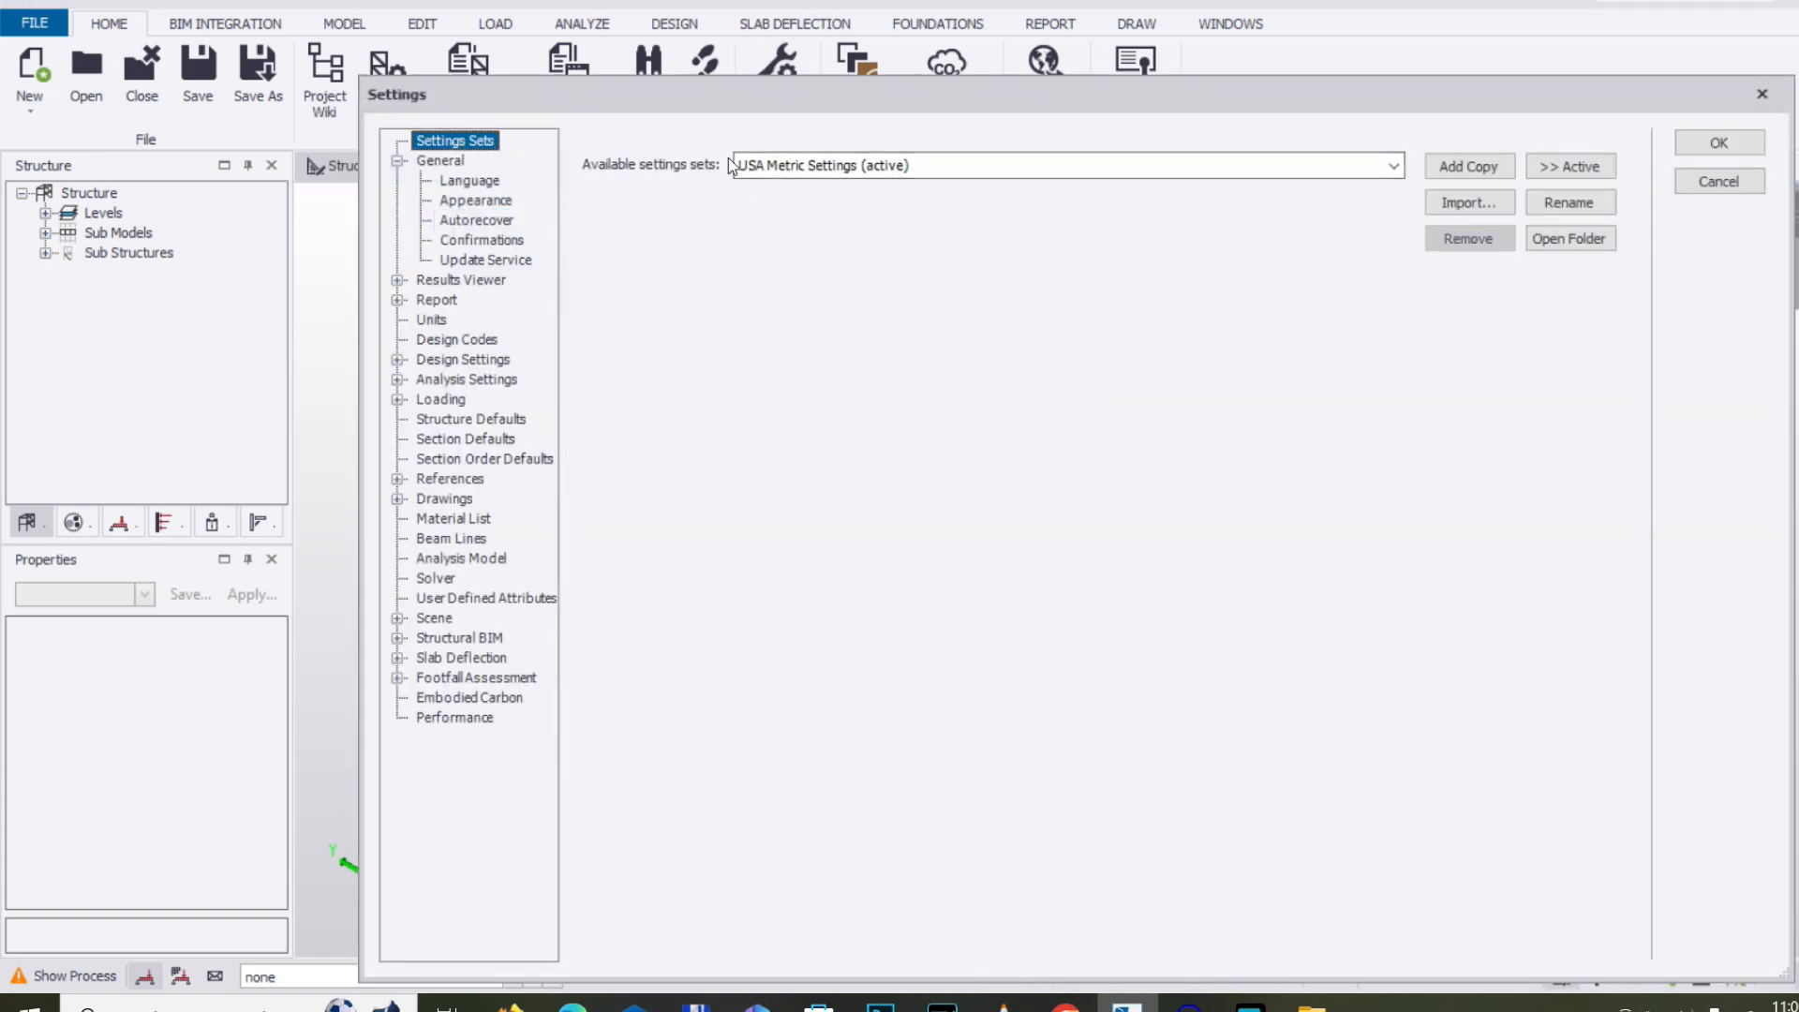
click(985, 166)
click(985, 166)
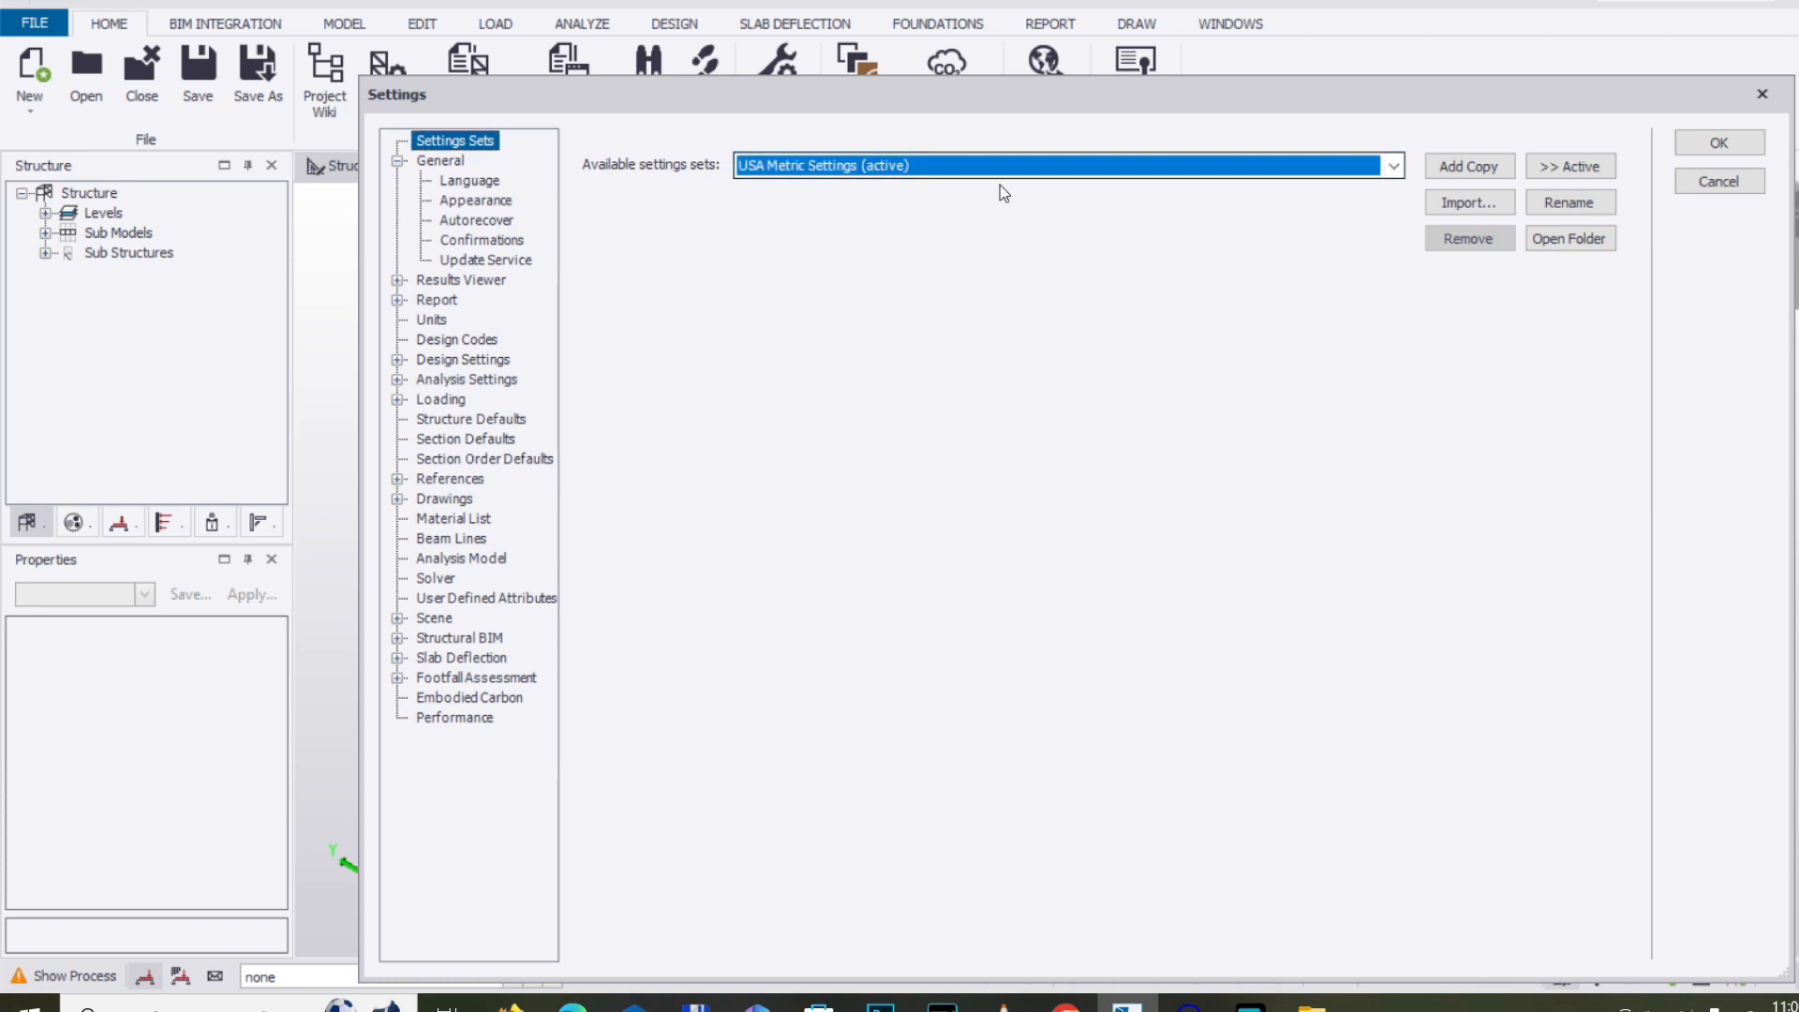
Disable autosave in the Autorecover options of the USA Metric Settings set
click(452, 160)
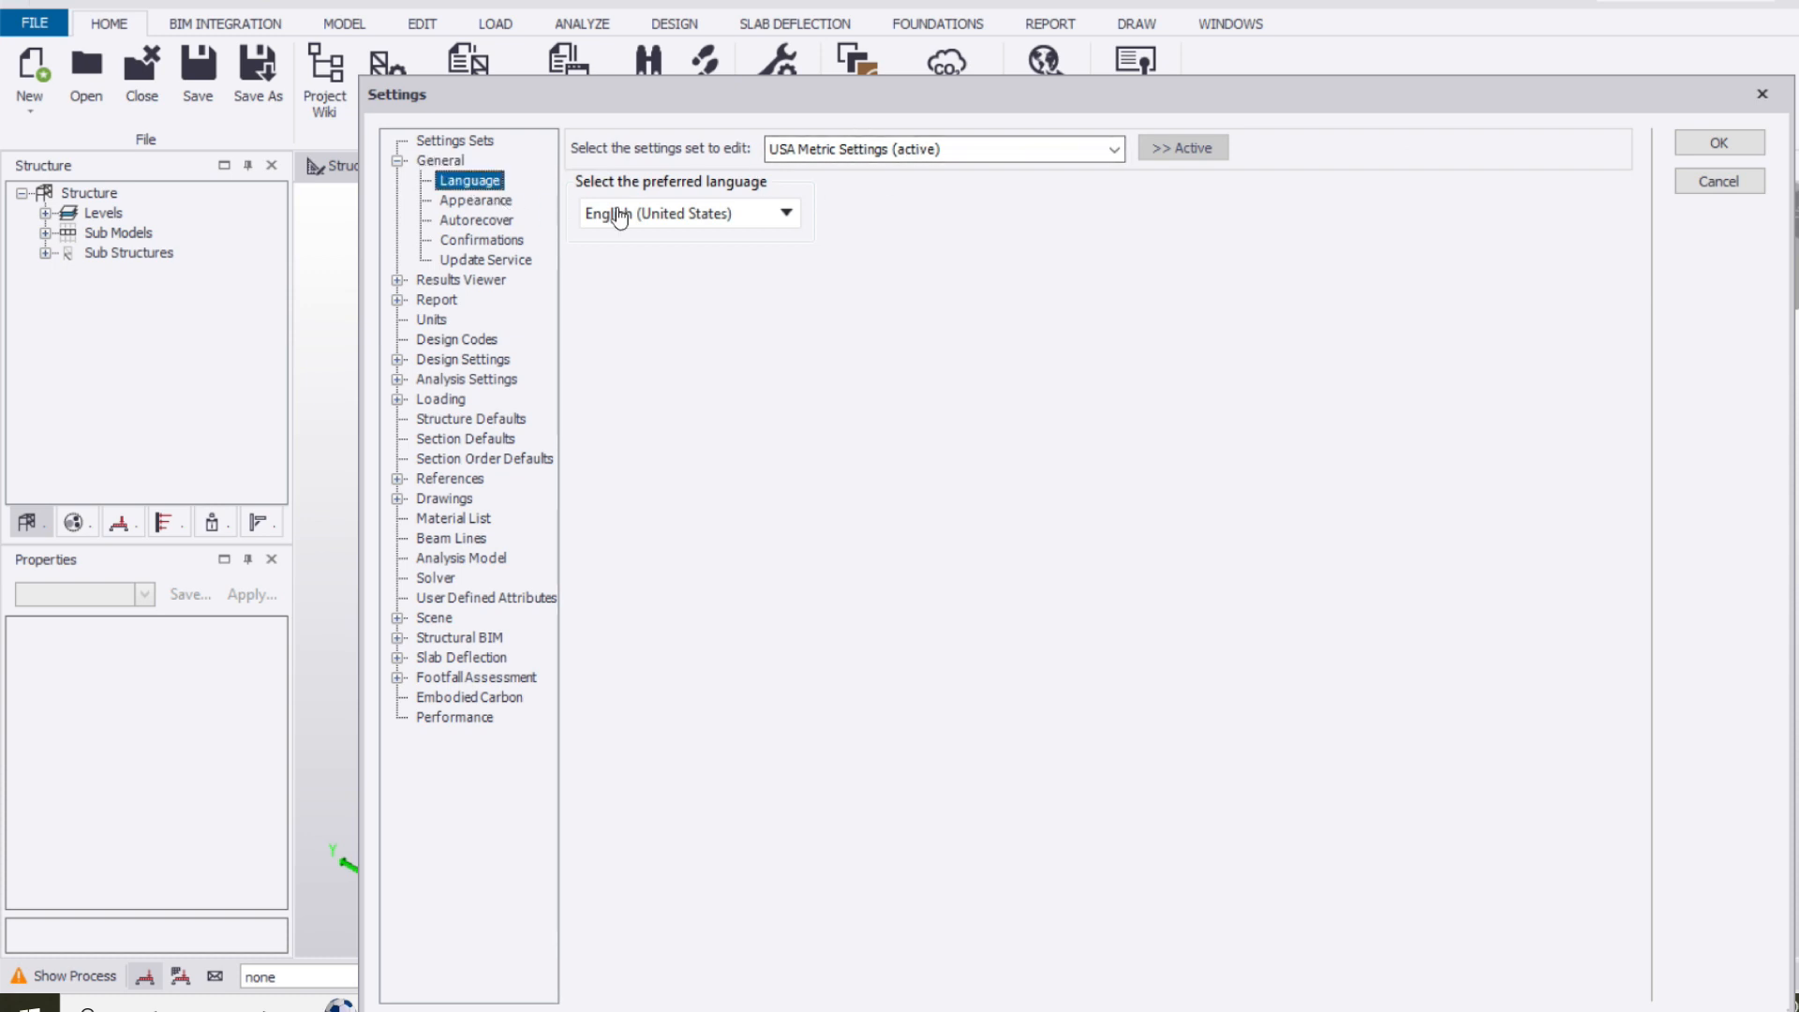
click(488, 201)
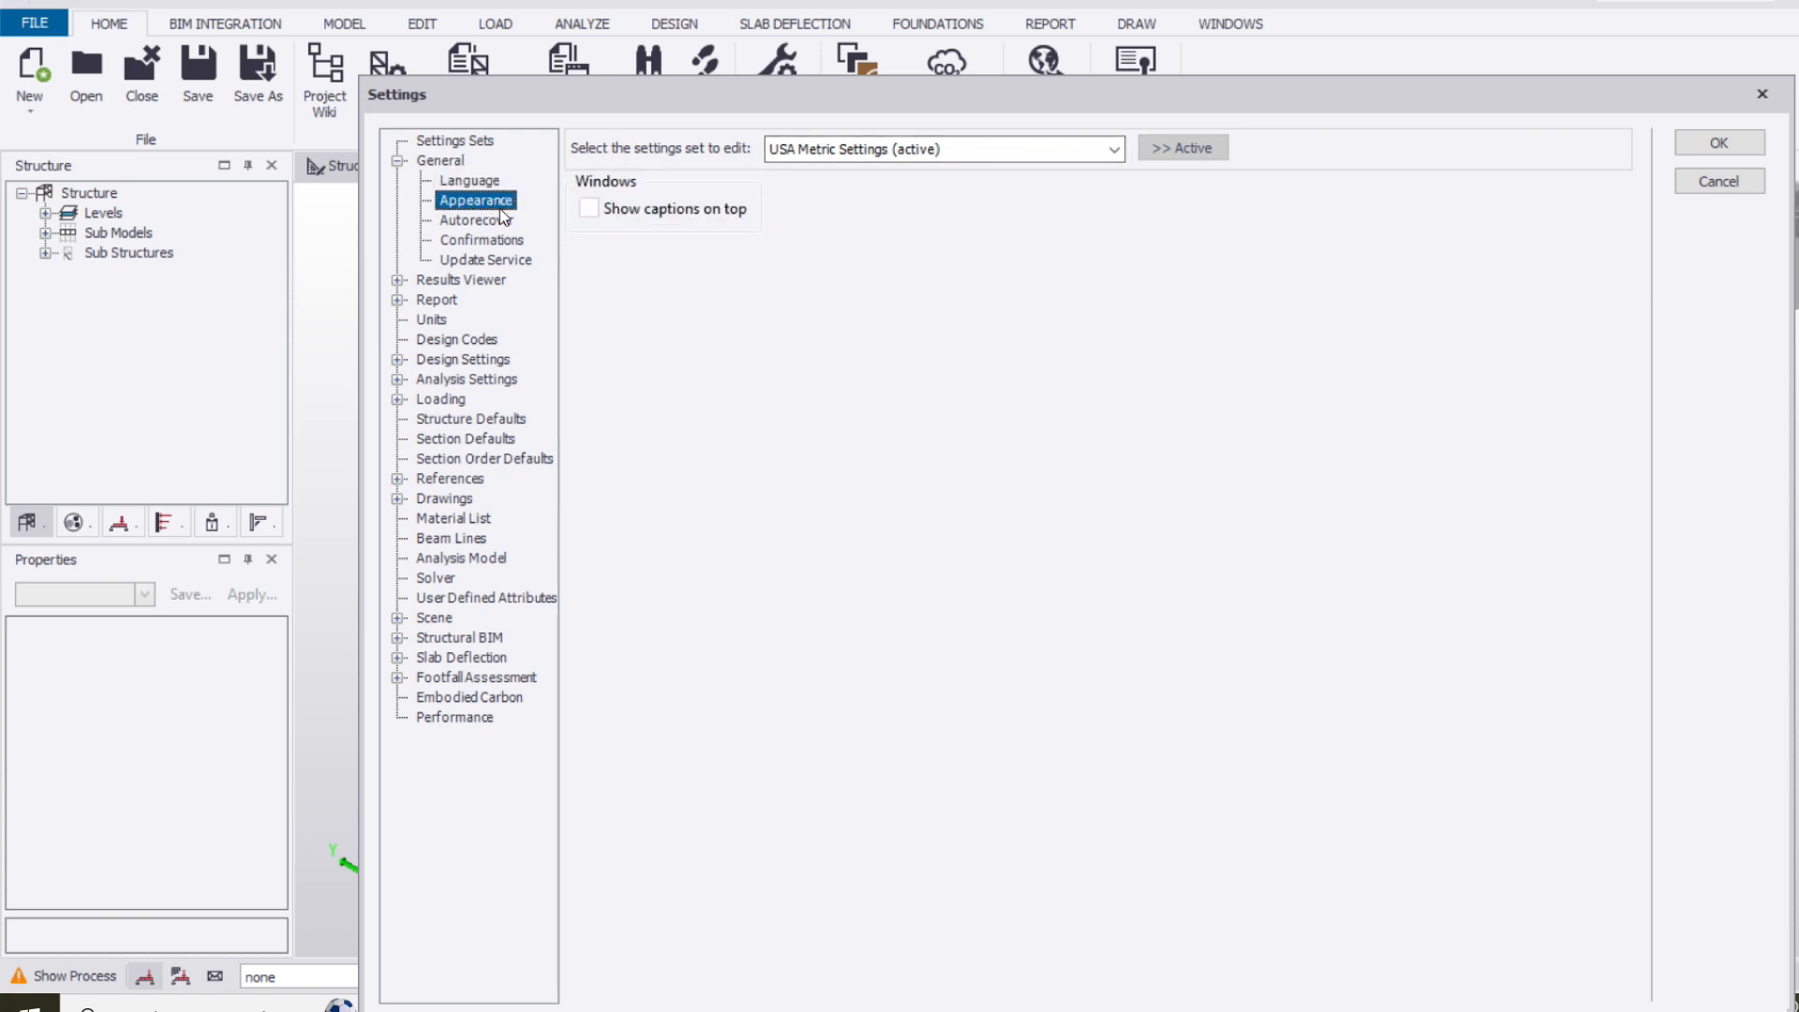
click(502, 220)
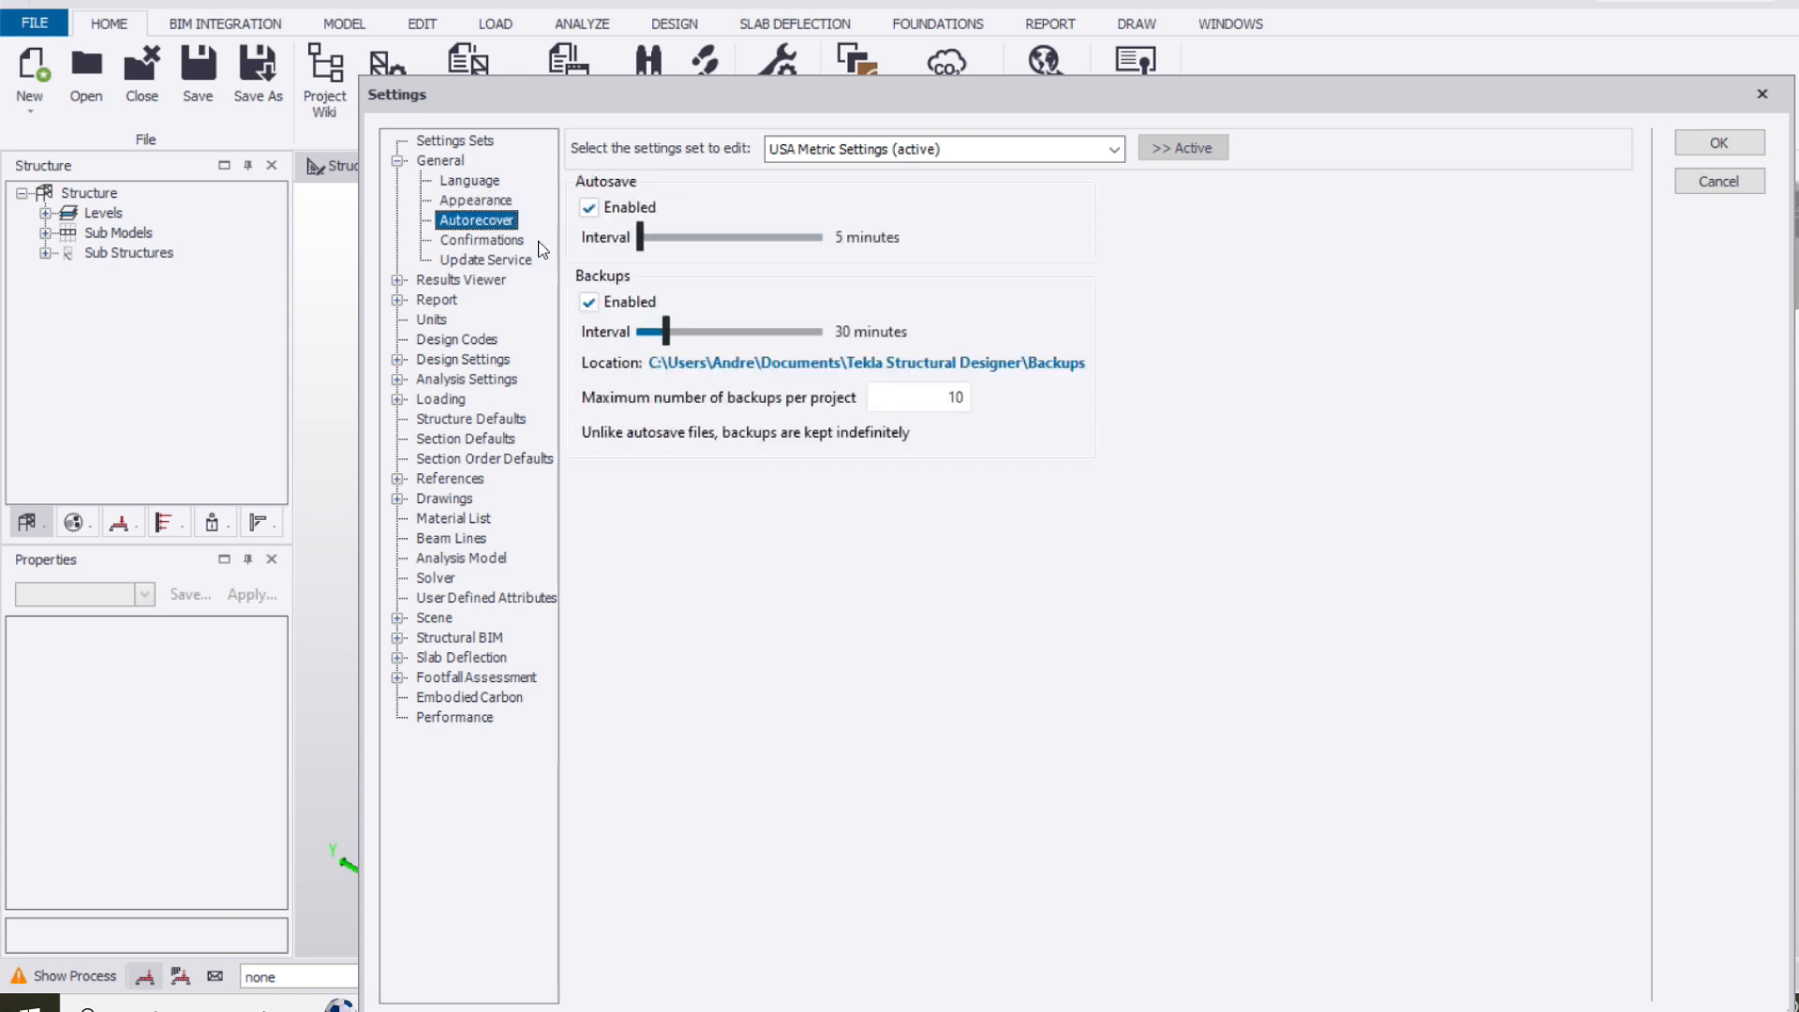
click(590, 208)
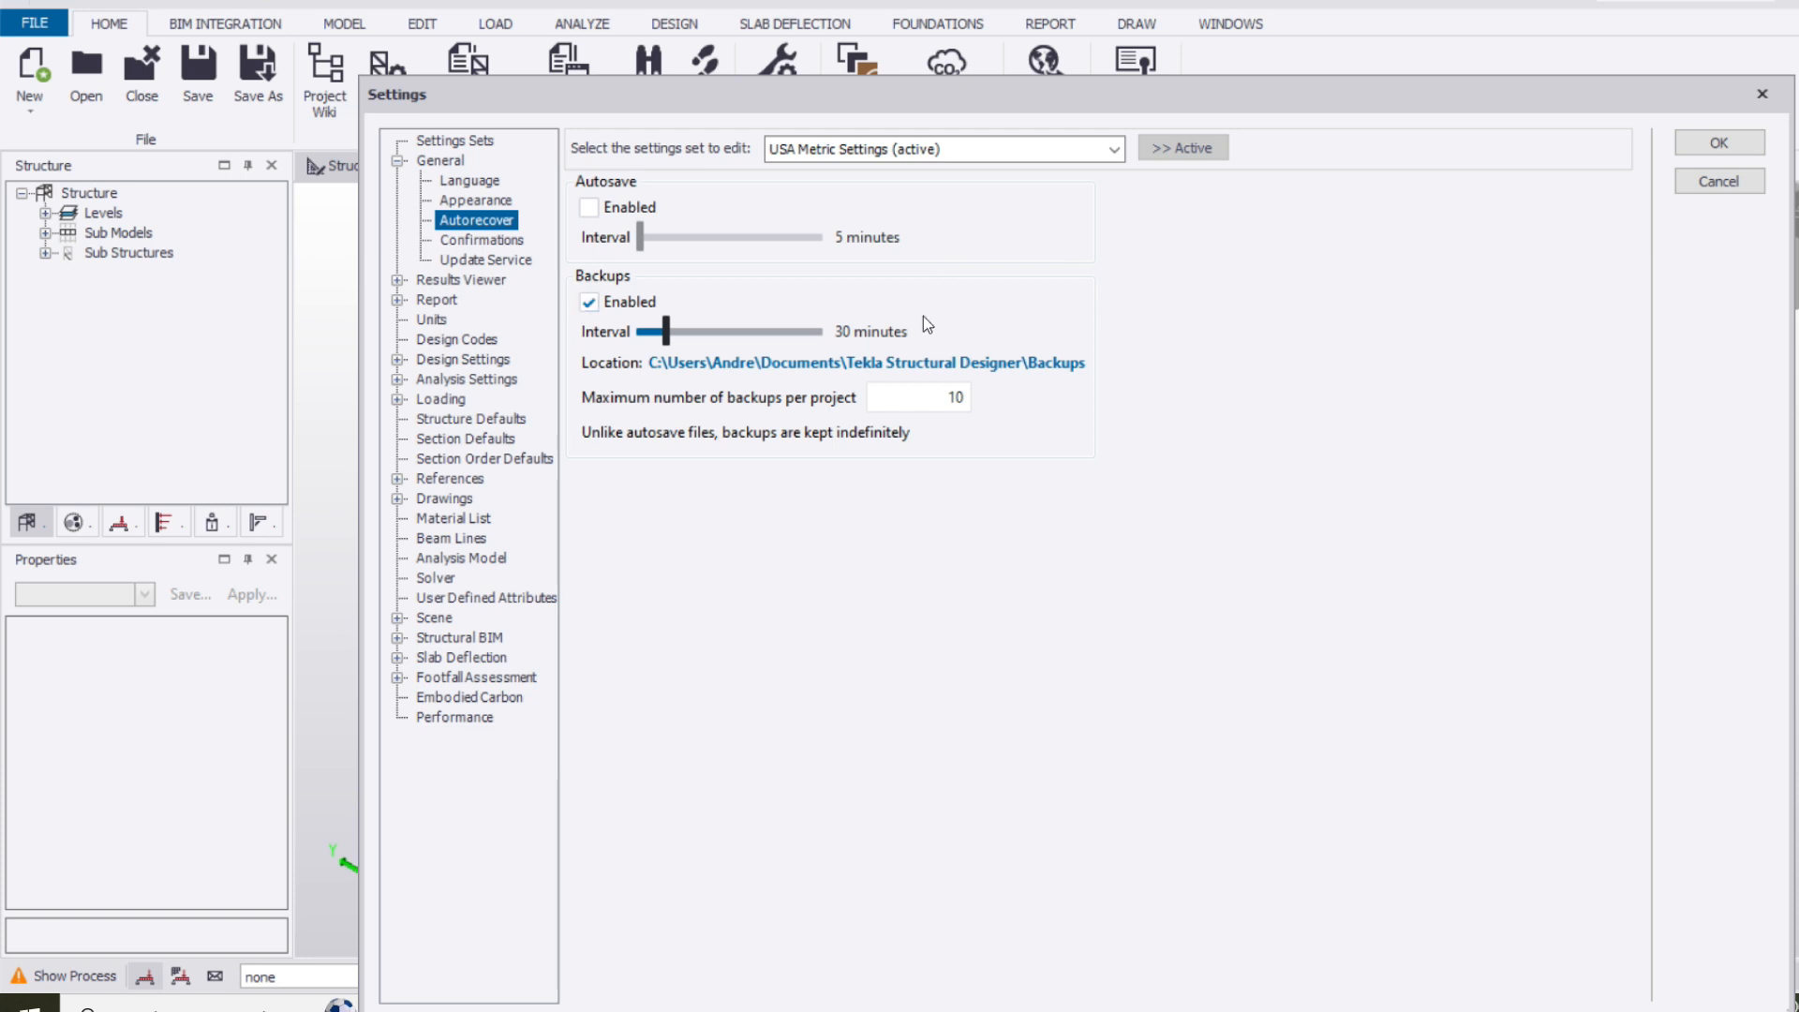
Review the confirmation, update service and Results Viewer settings, including the viewer styles
click(489, 244)
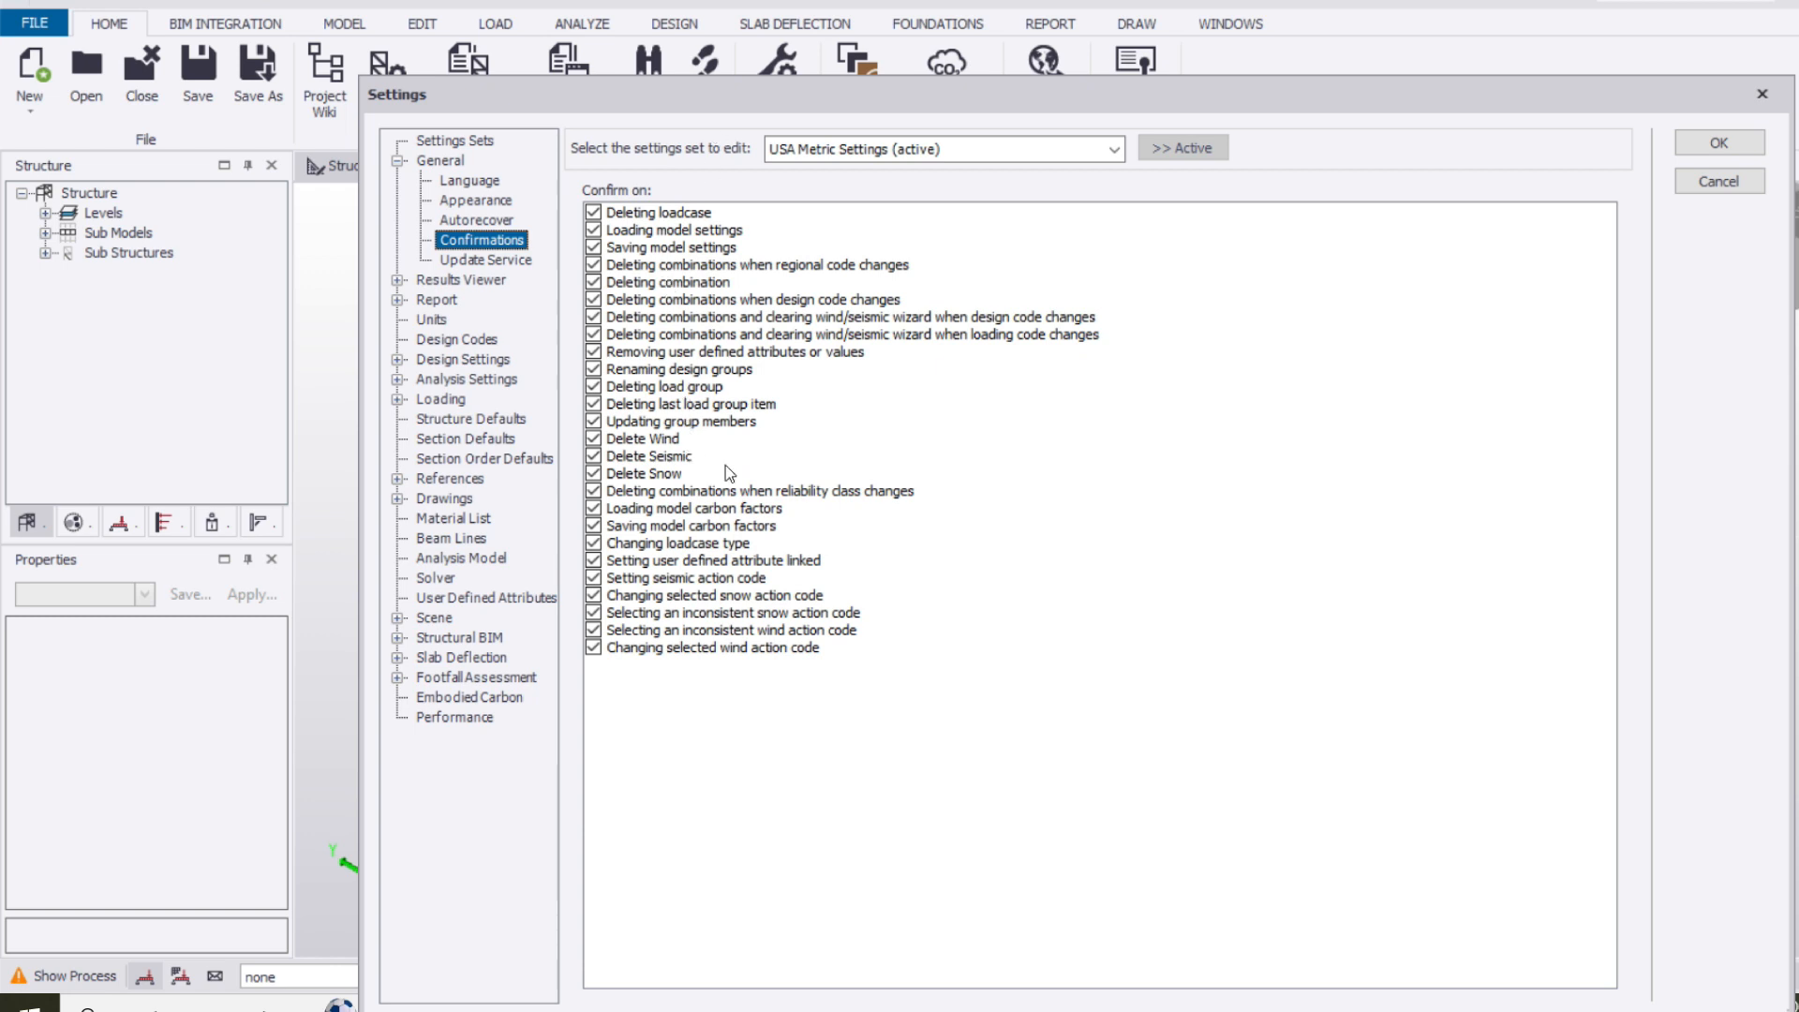
click(491, 262)
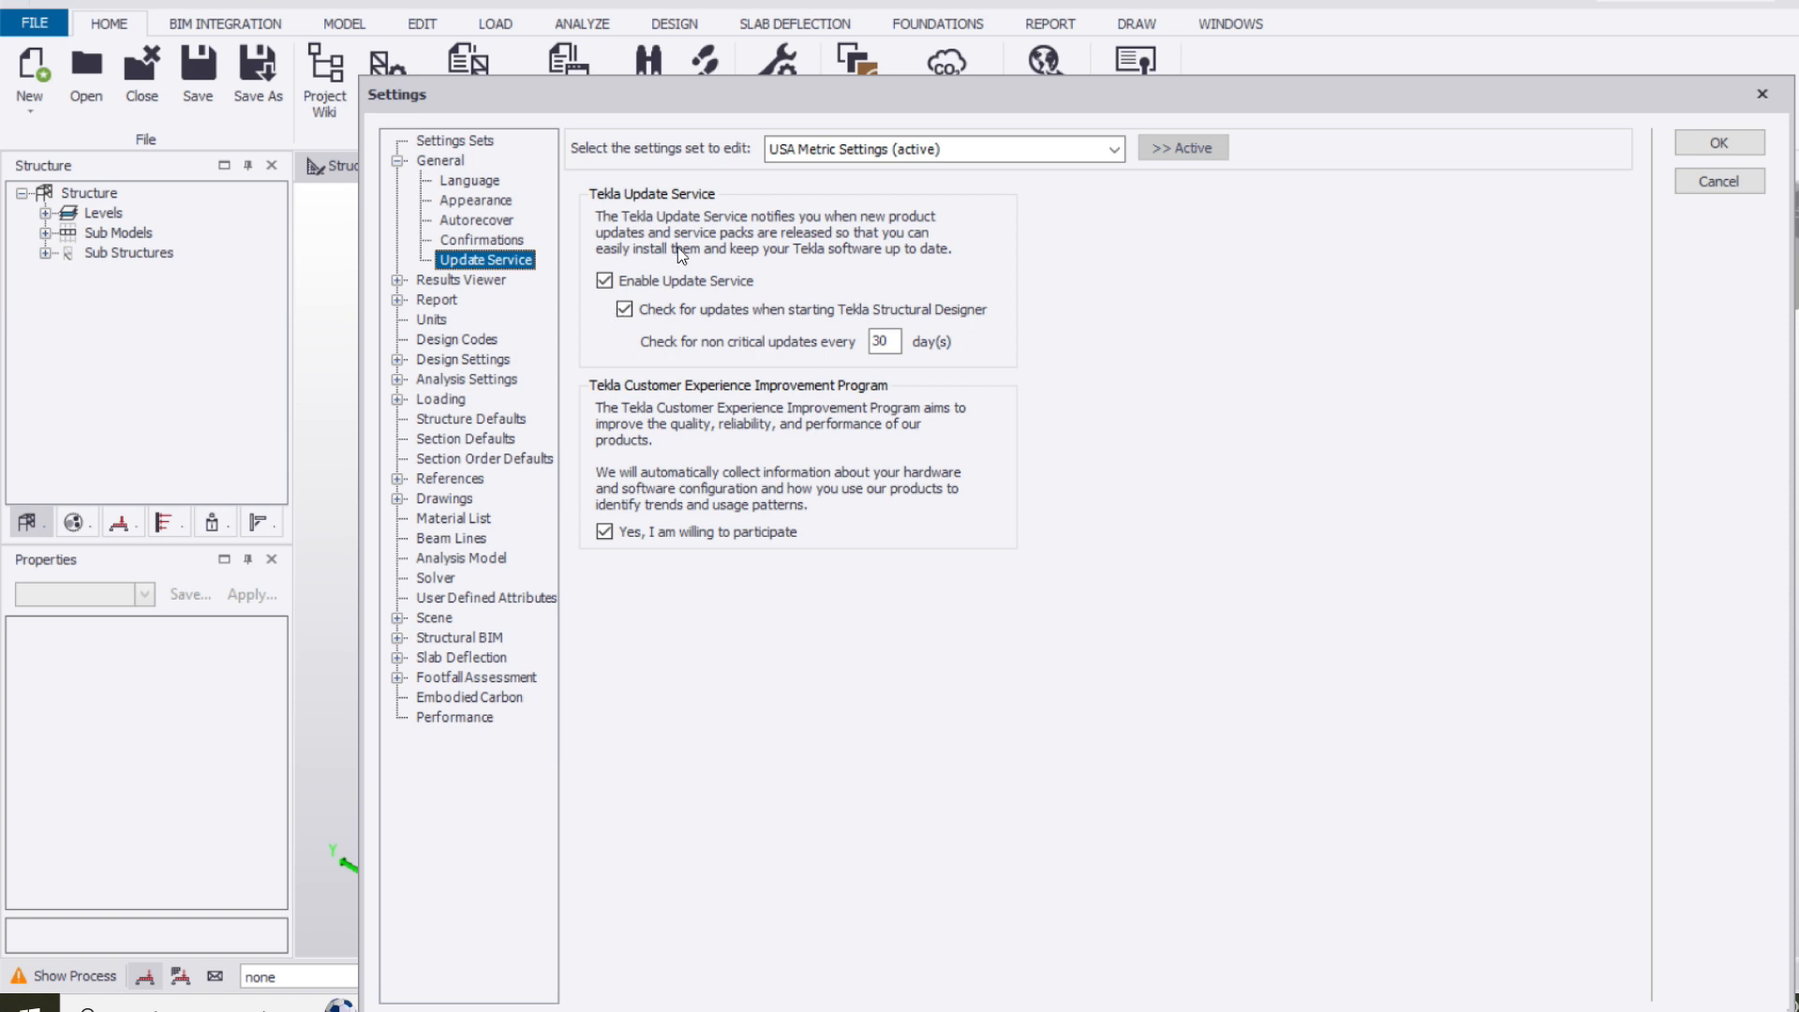
click(464, 280)
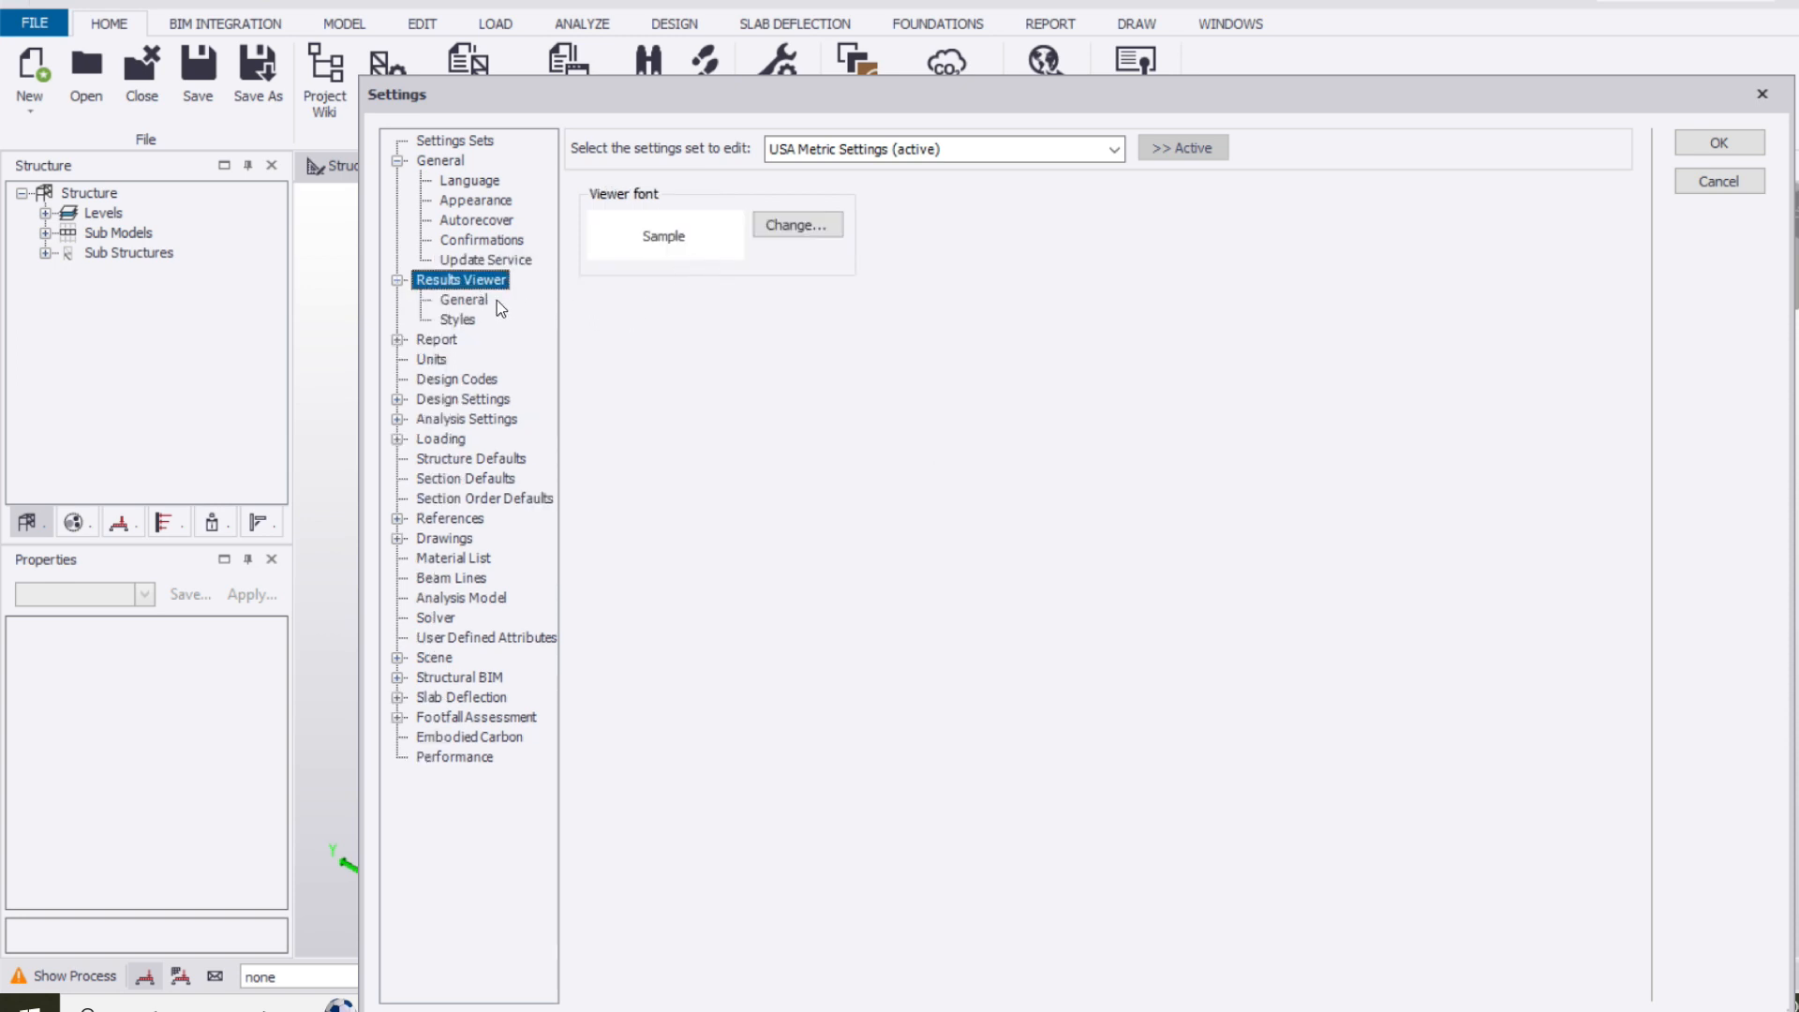
click(465, 301)
click(468, 320)
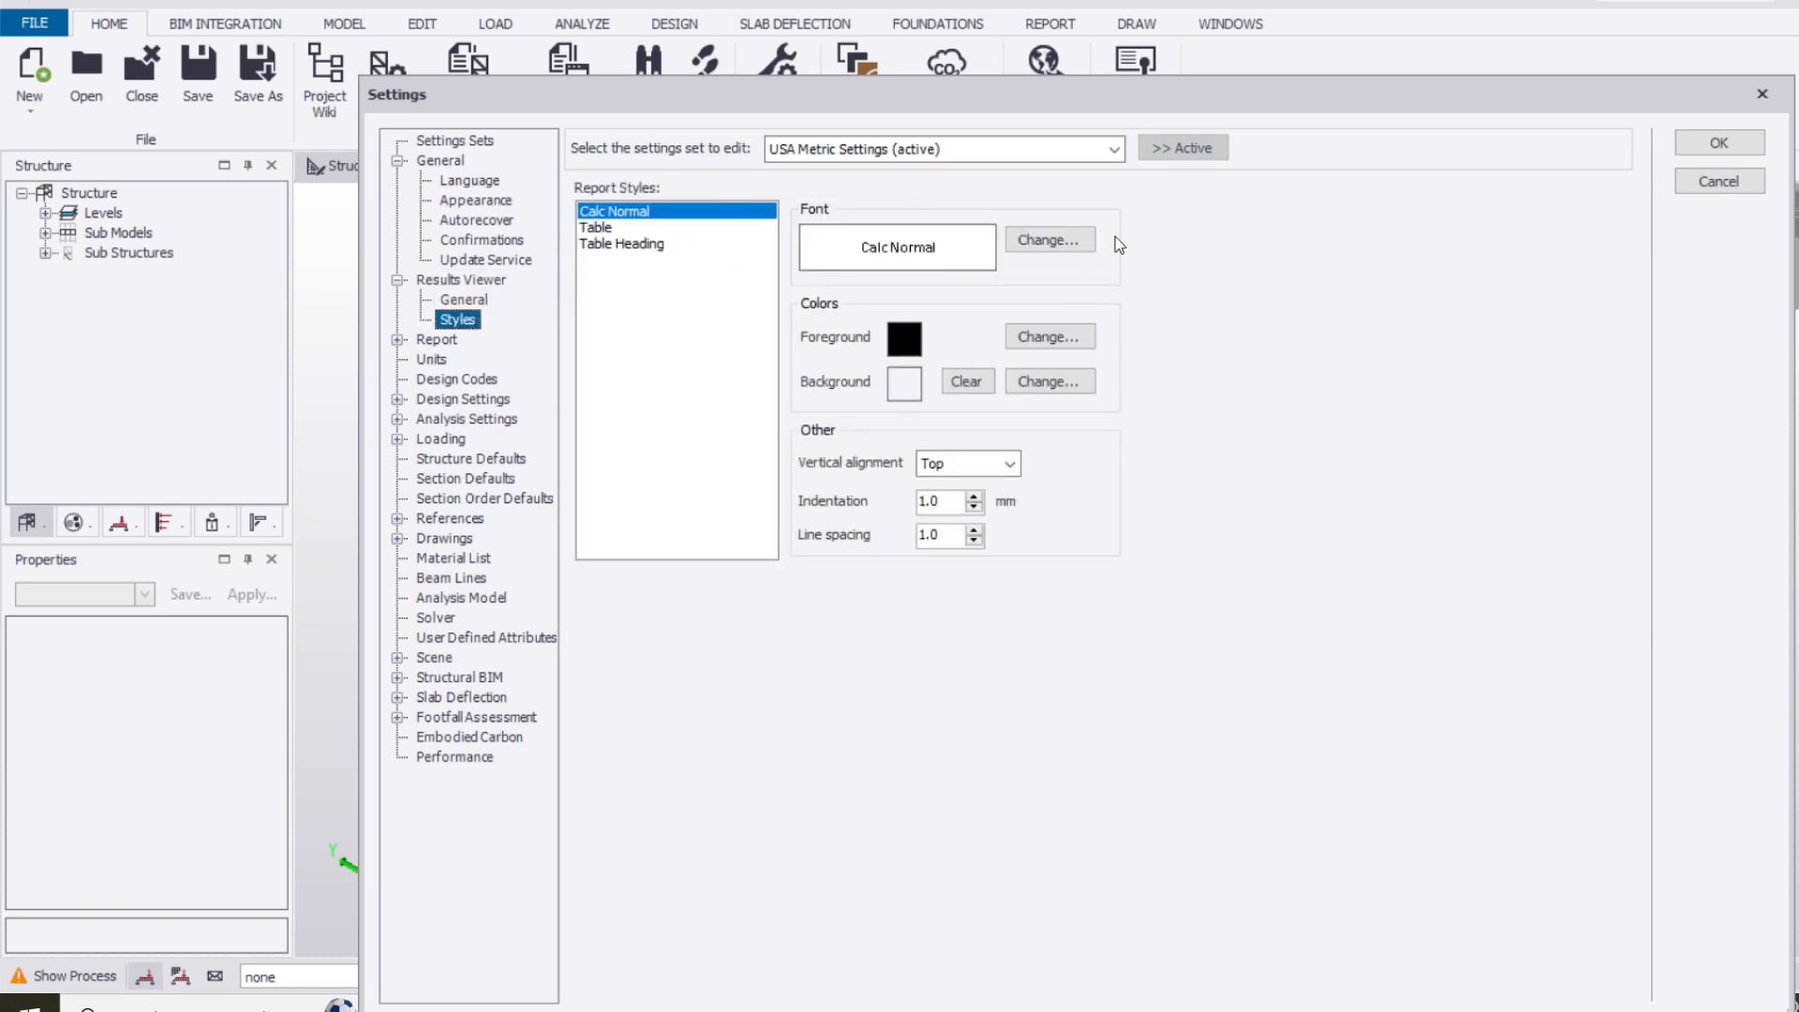
Review the report settings for styles, page, table and document options, picture fonts and Tedds reports
click(439, 339)
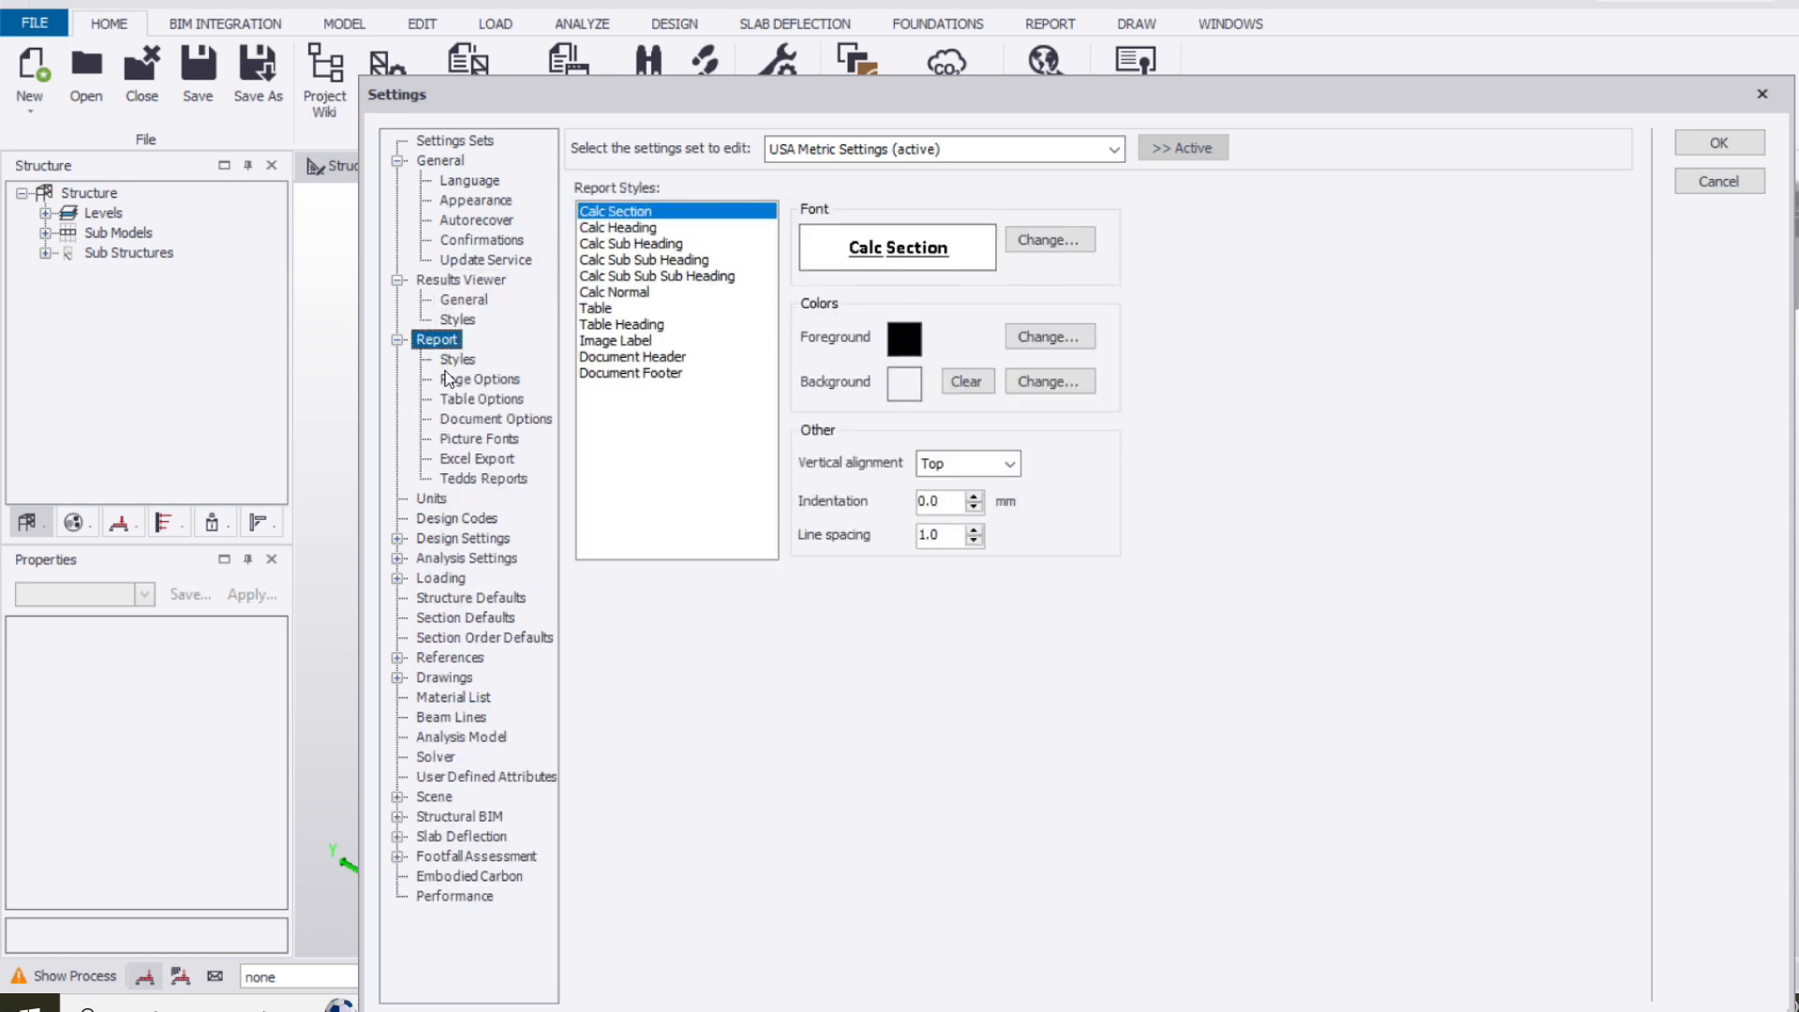
click(480, 380)
click(484, 400)
click(489, 418)
click(502, 442)
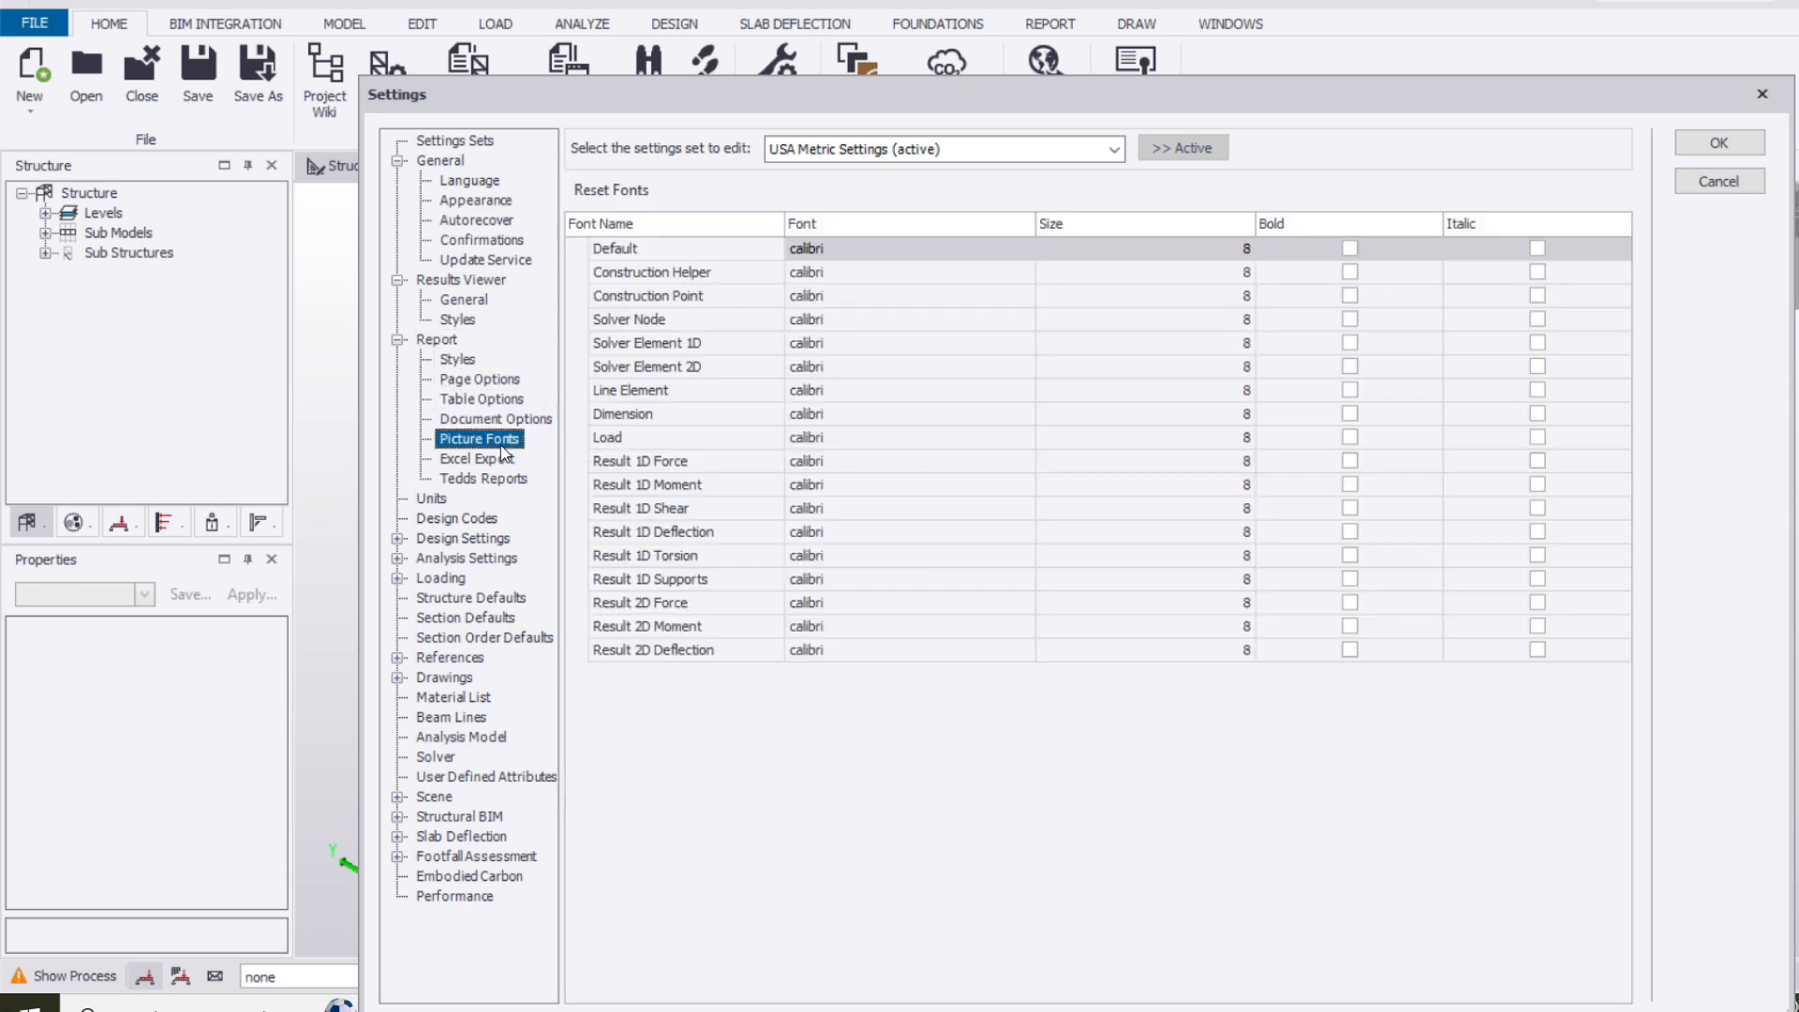
click(471, 478)
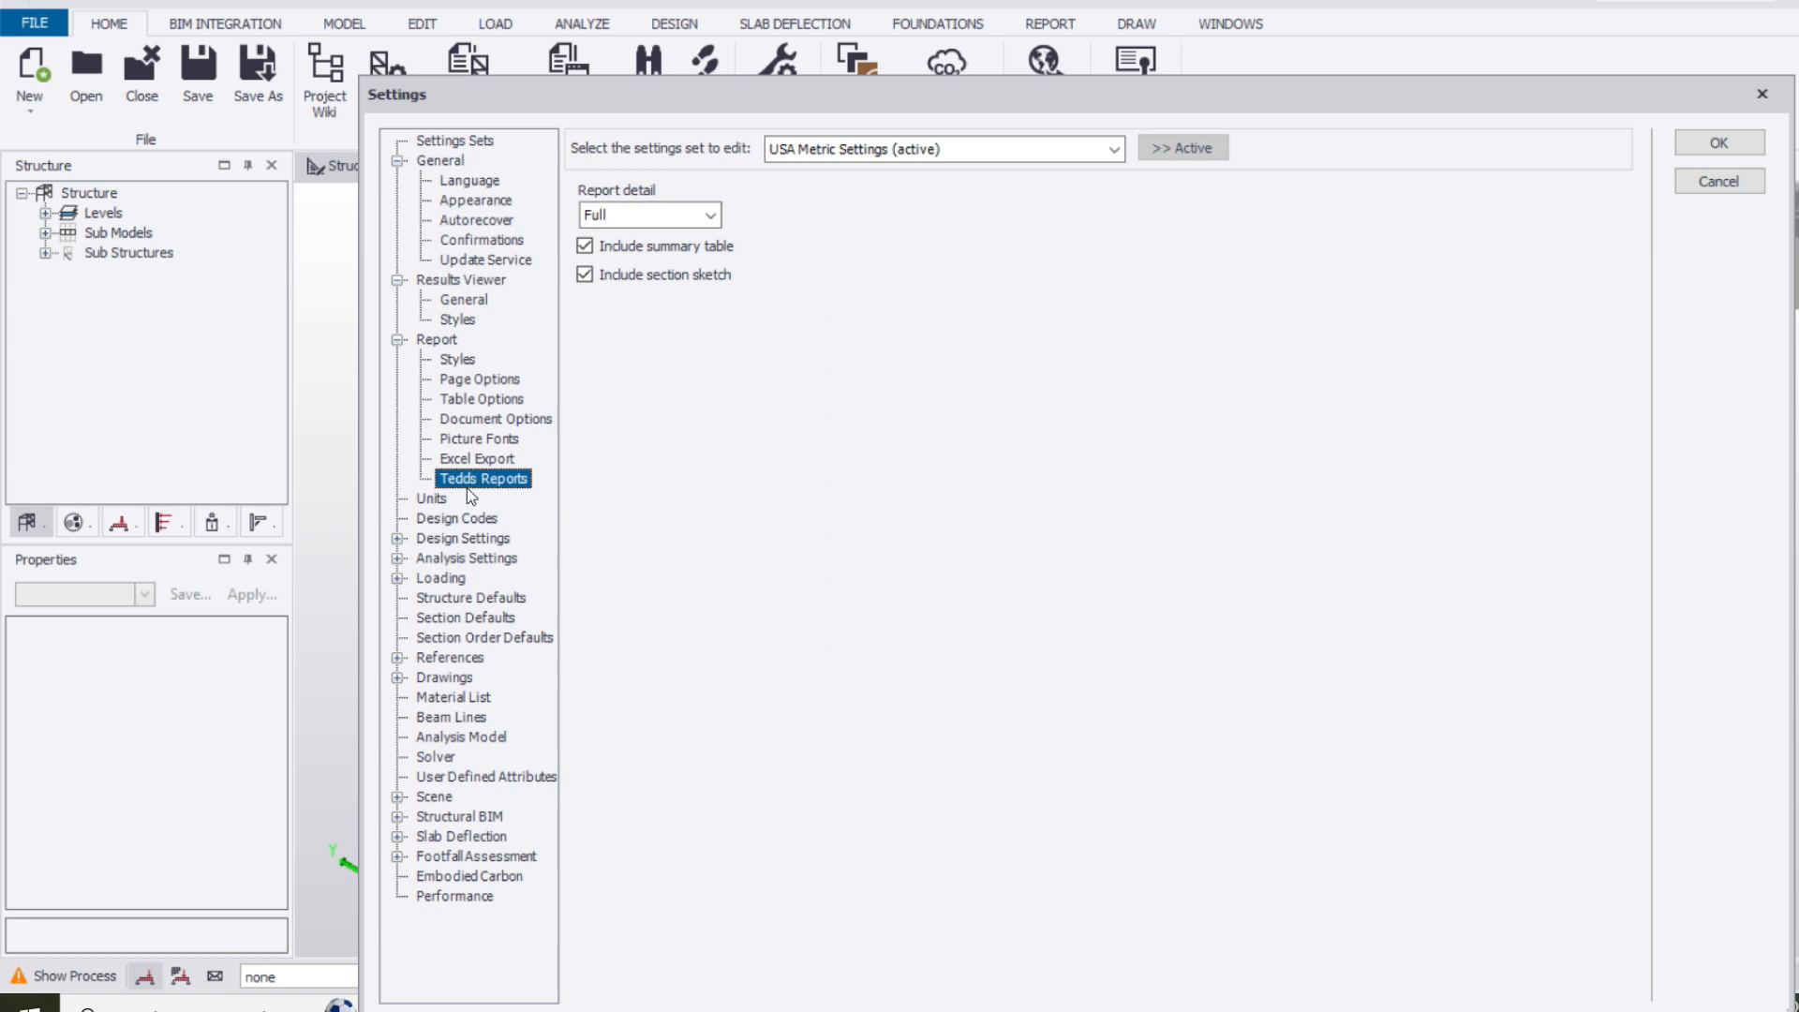
Examine the units and design codes, including the General Loading code options and the list of regional codes
click(433, 499)
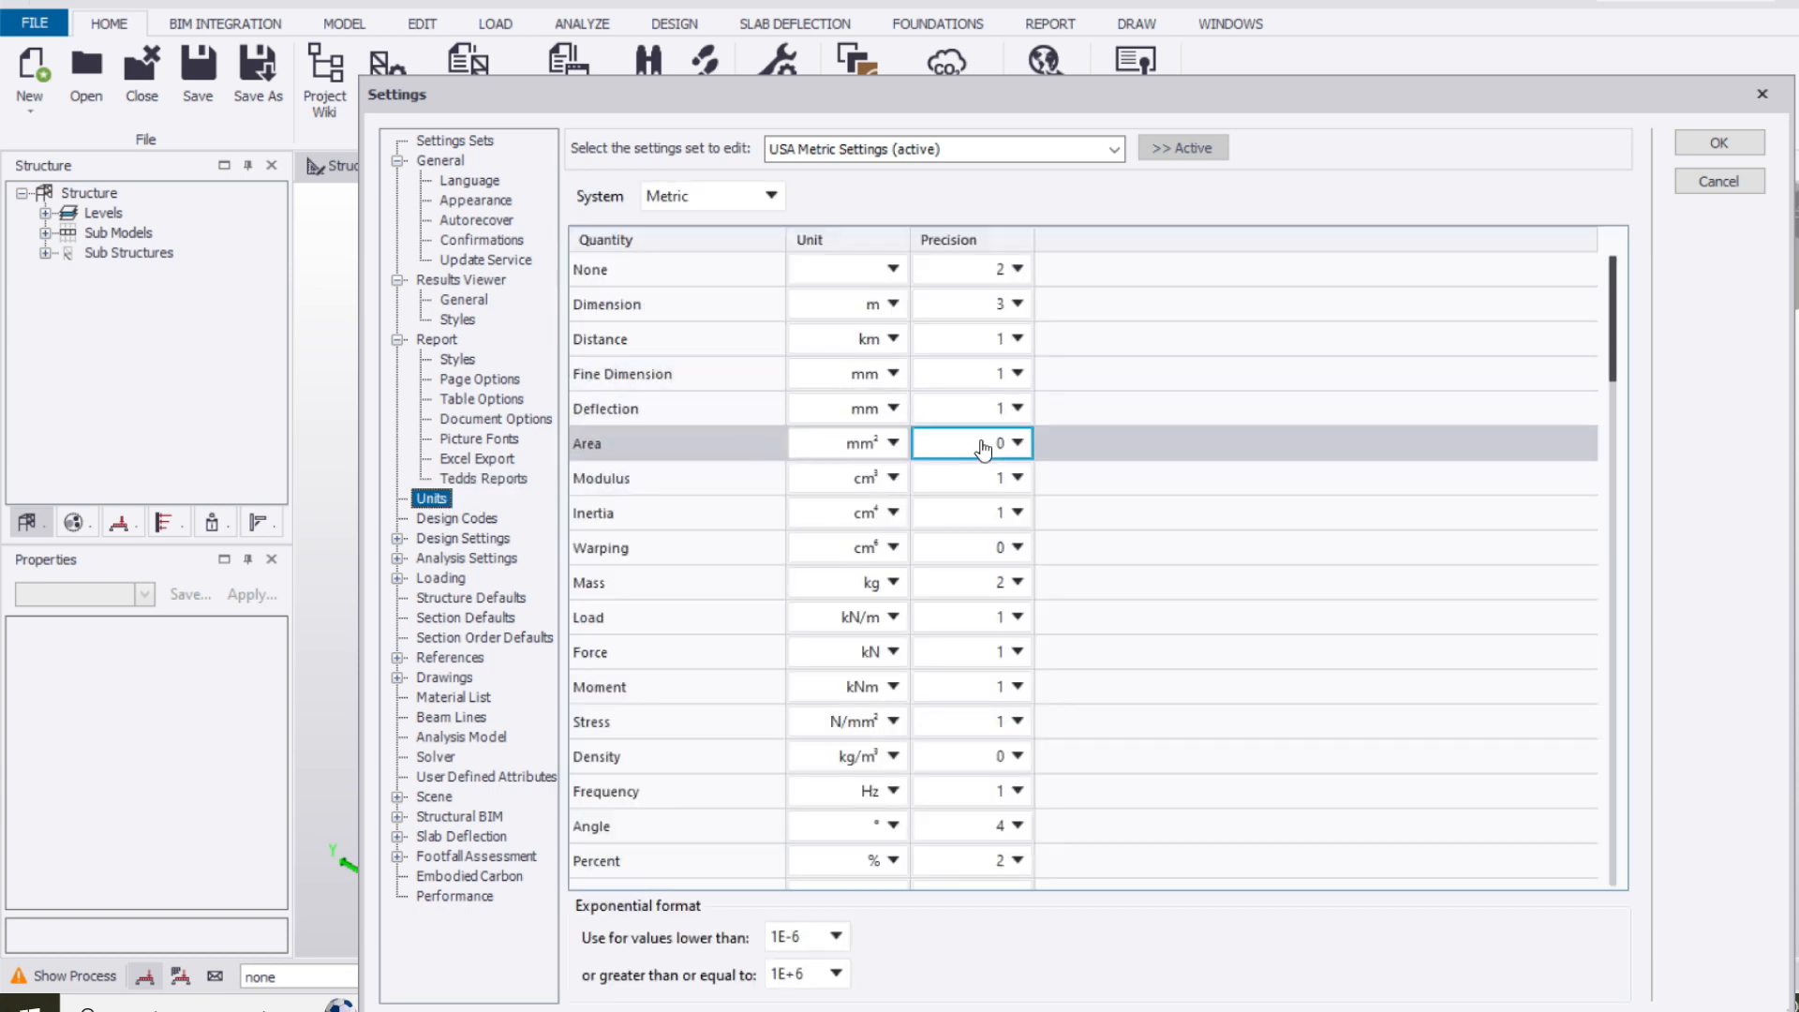
click(469, 521)
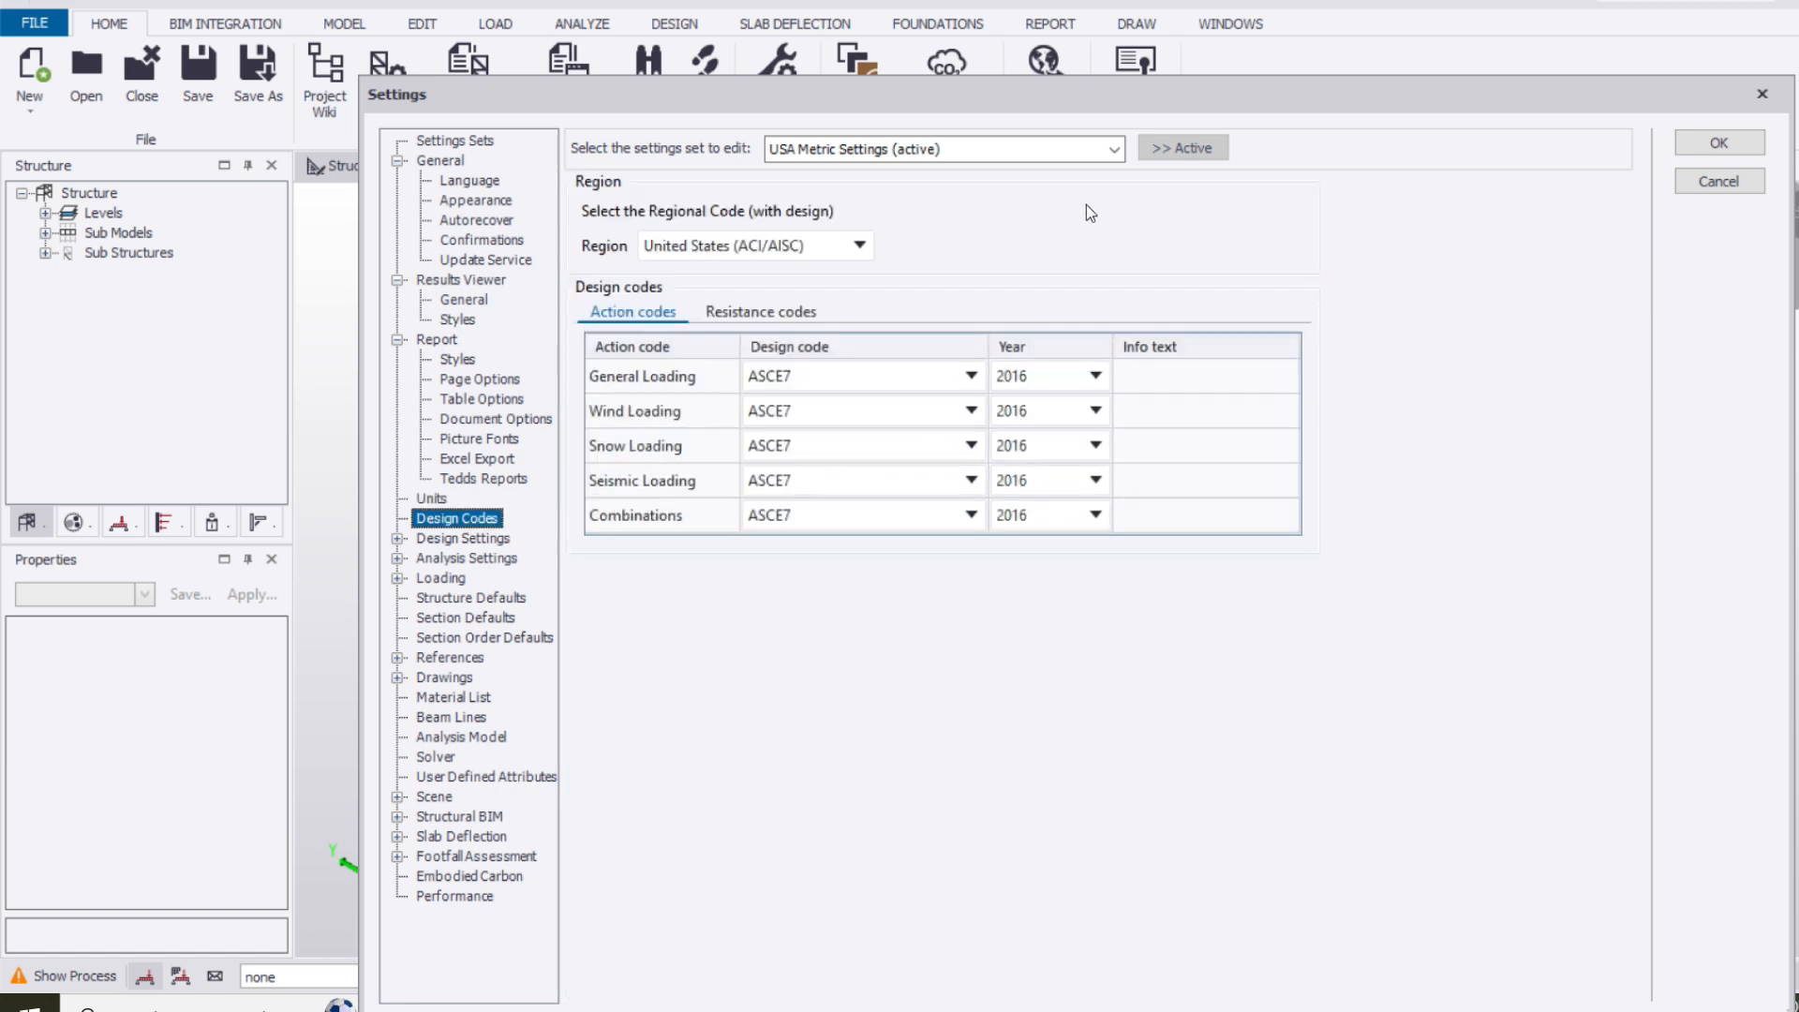
click(972, 375)
click(775, 405)
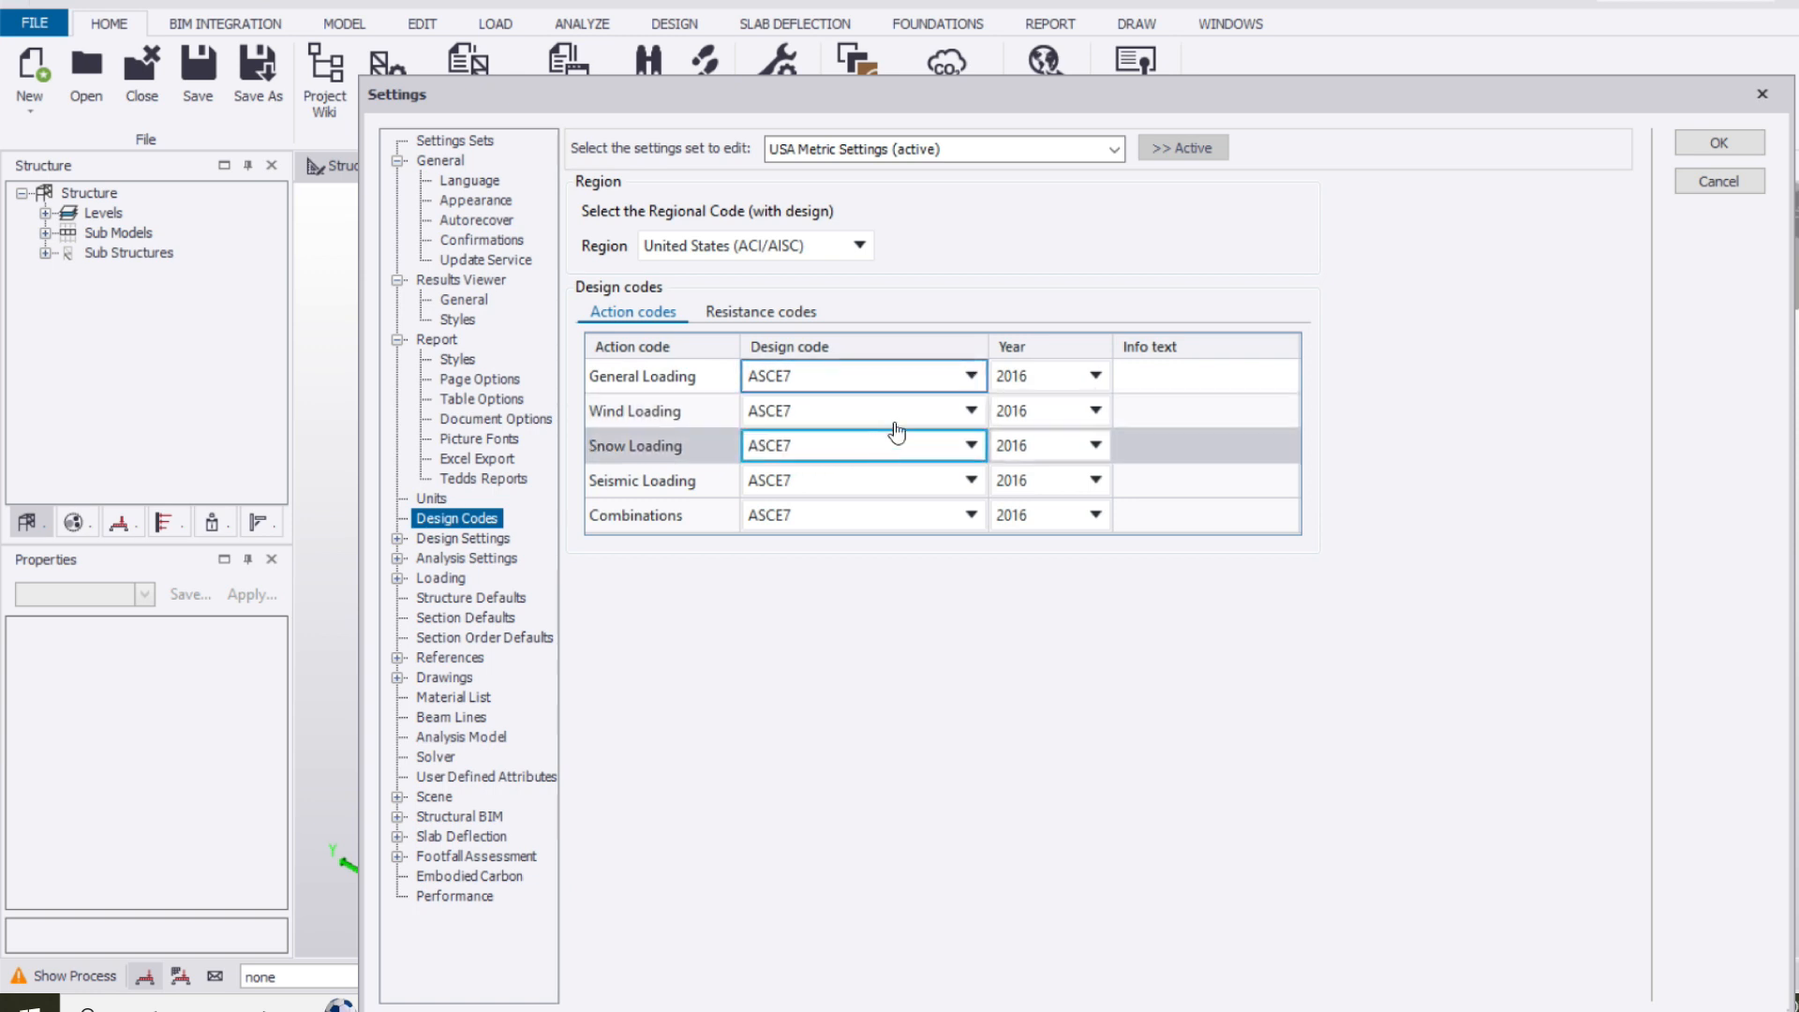
click(870, 250)
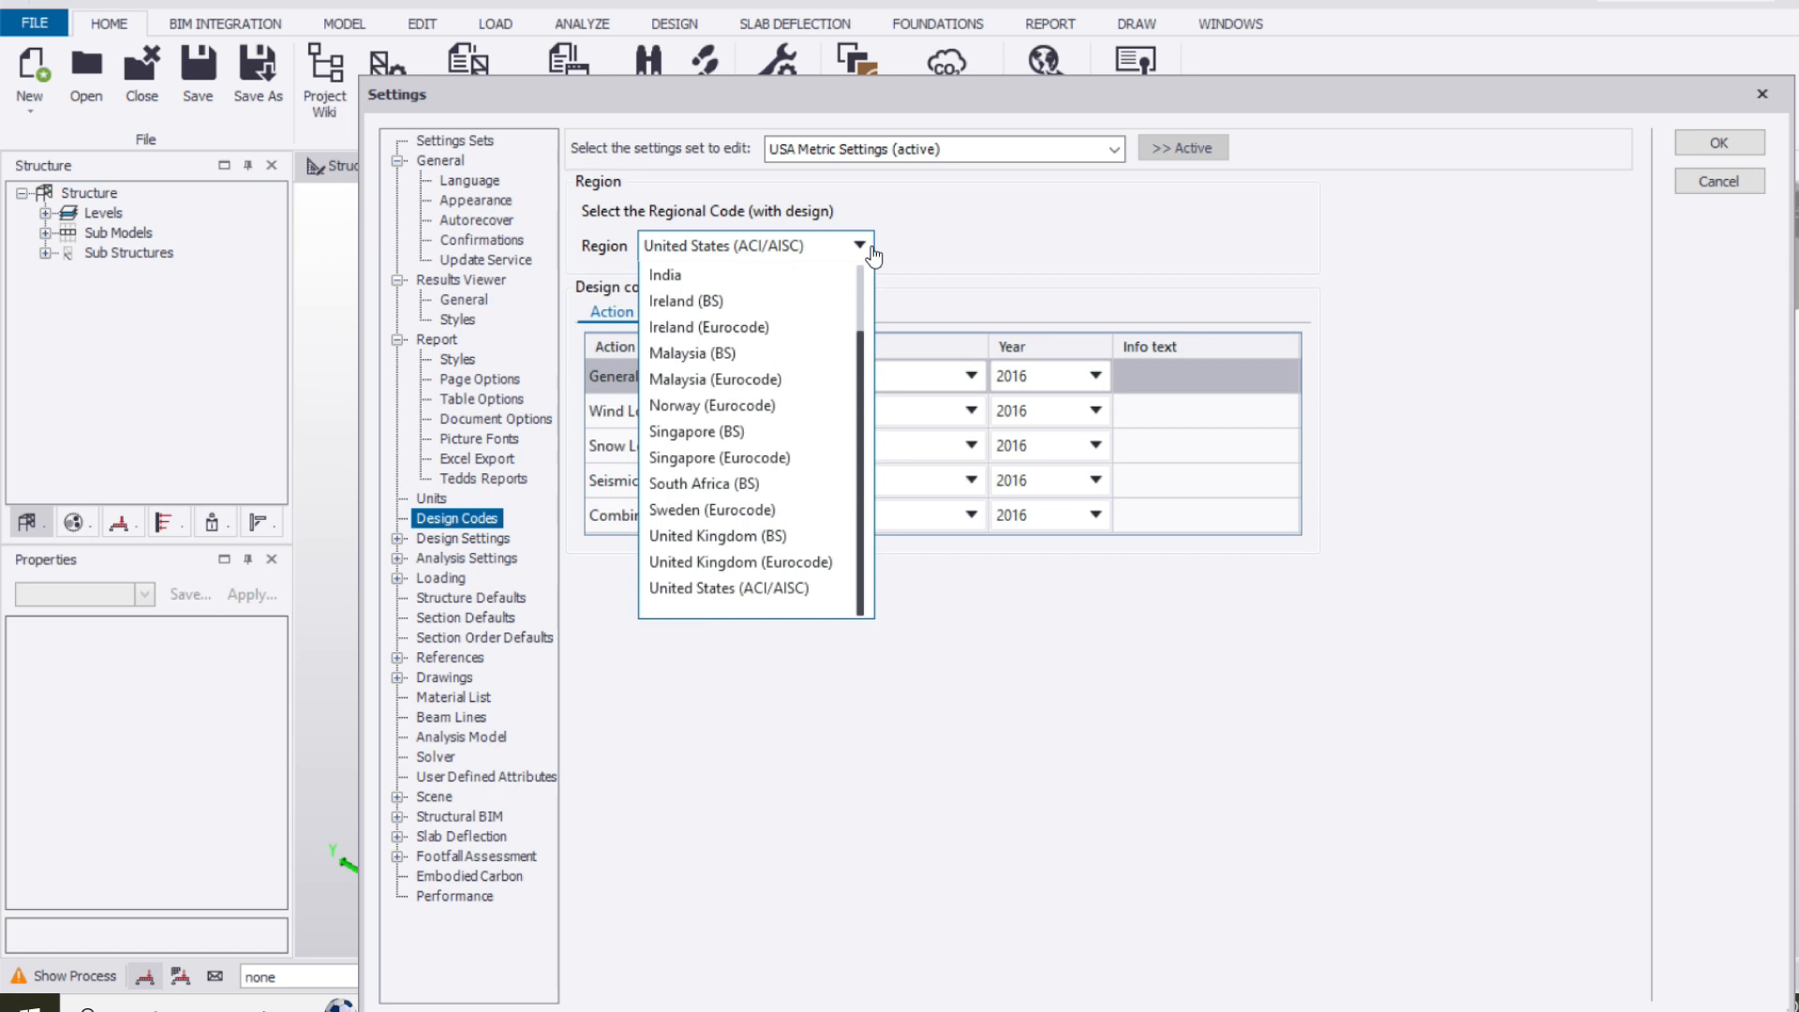
click(870, 249)
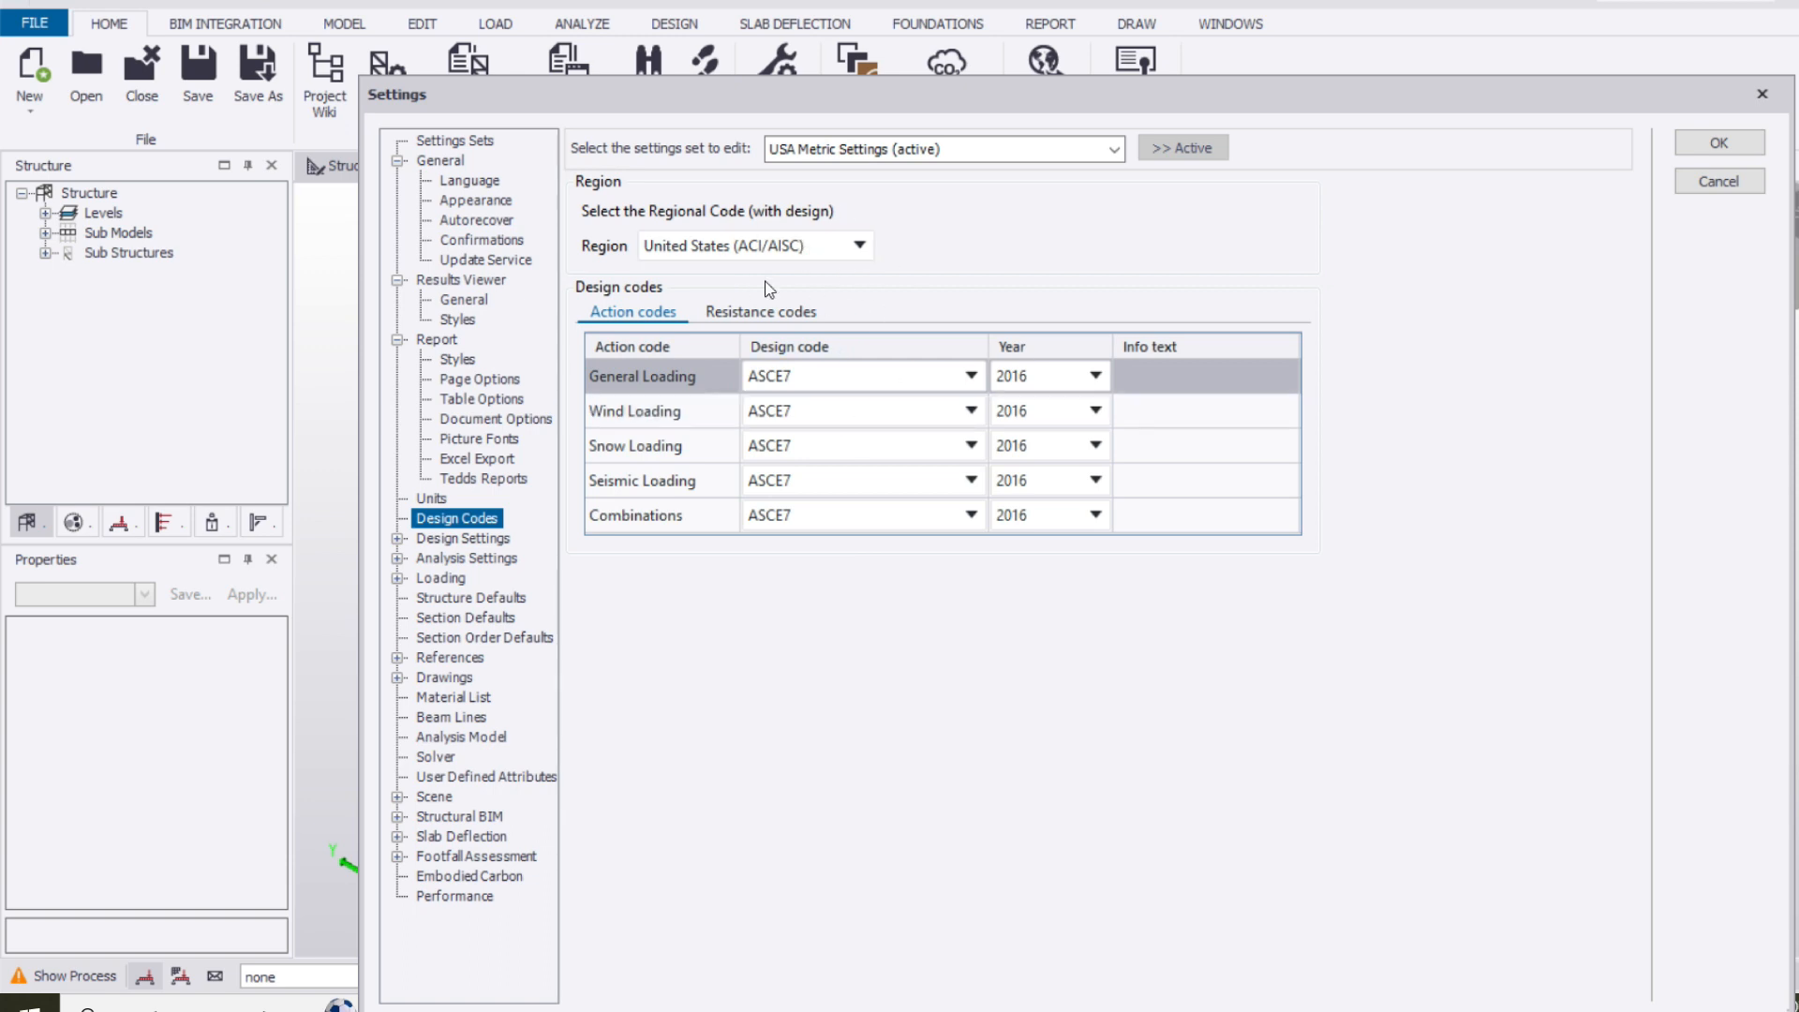
click(858, 245)
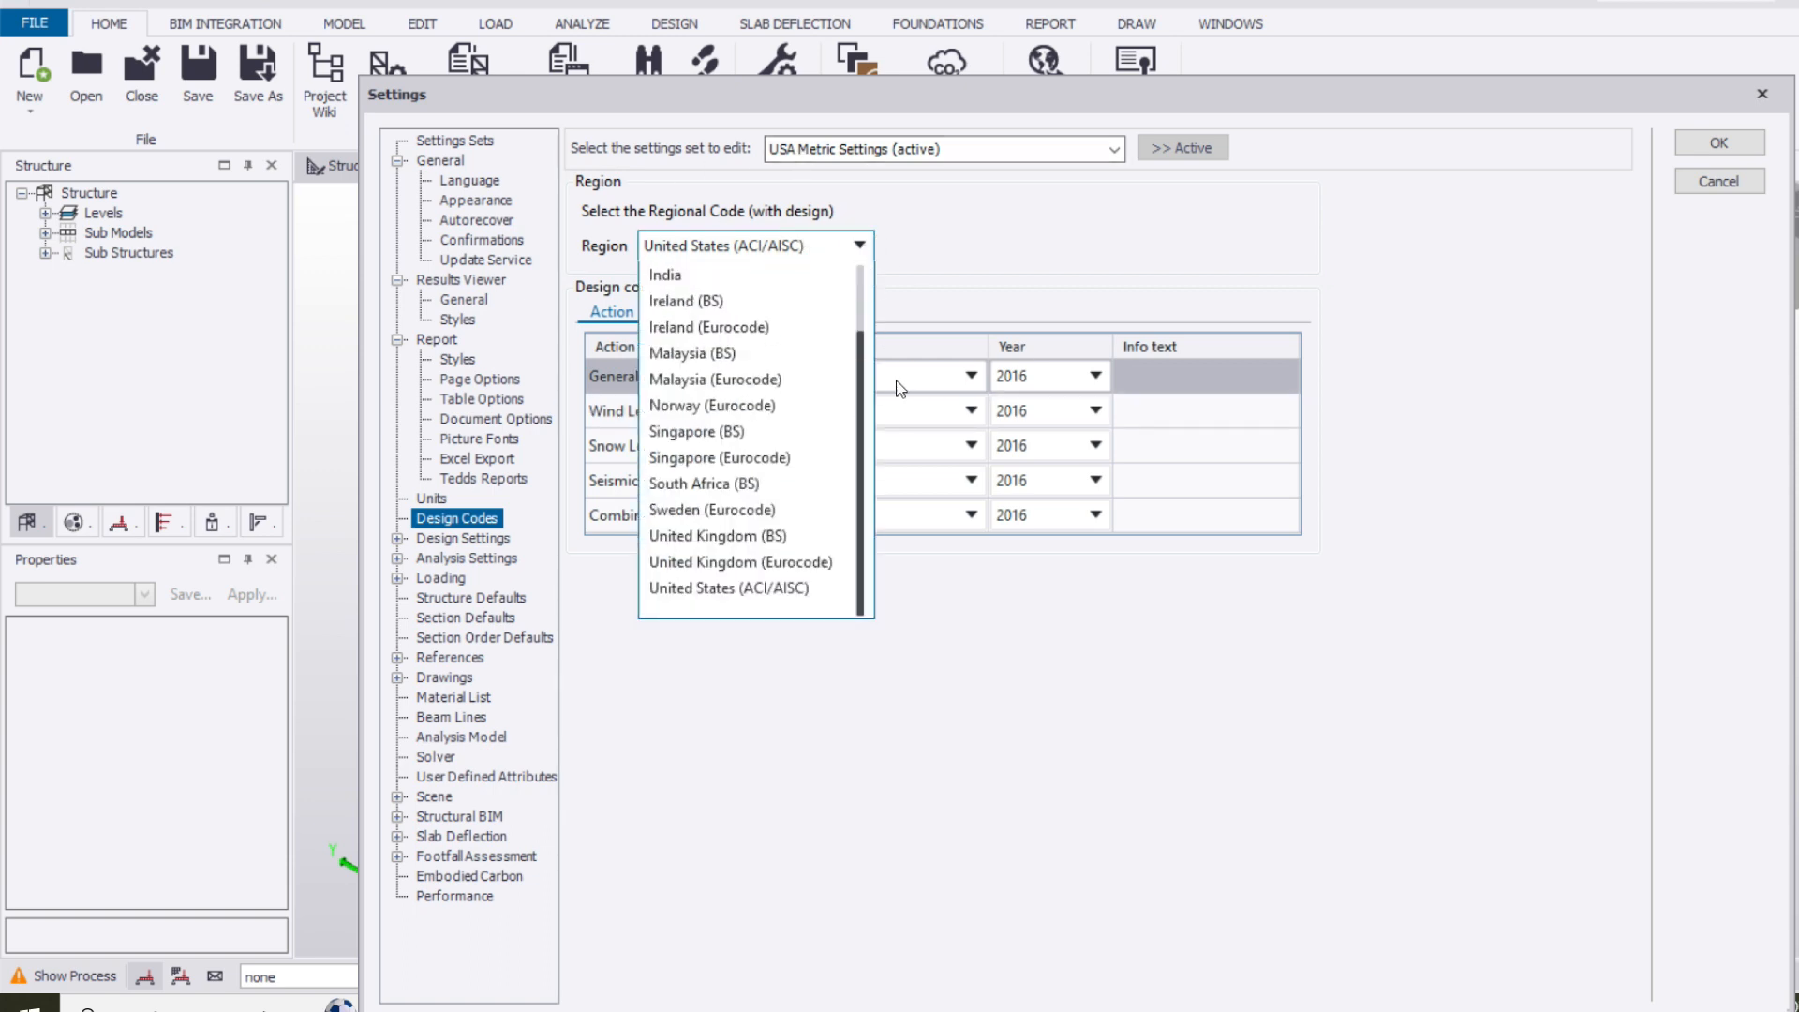
scroll(857, 413, up, 1)
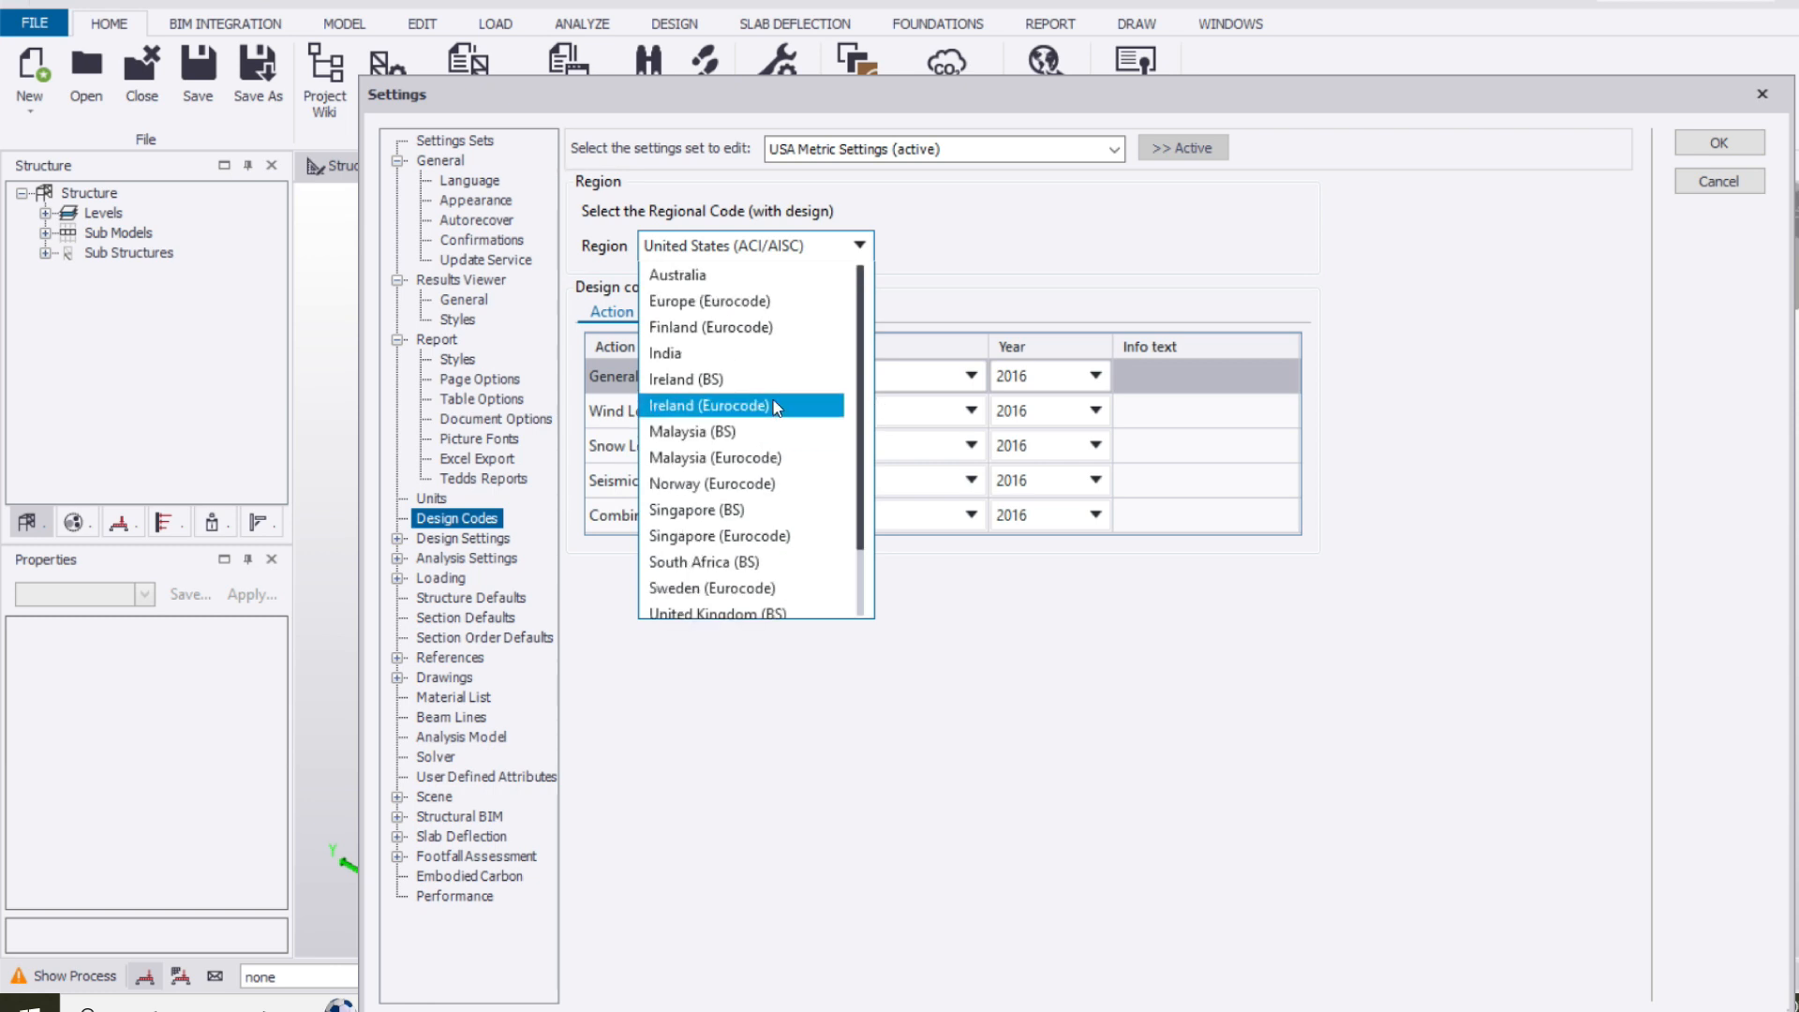
scroll(776, 388, down, 1)
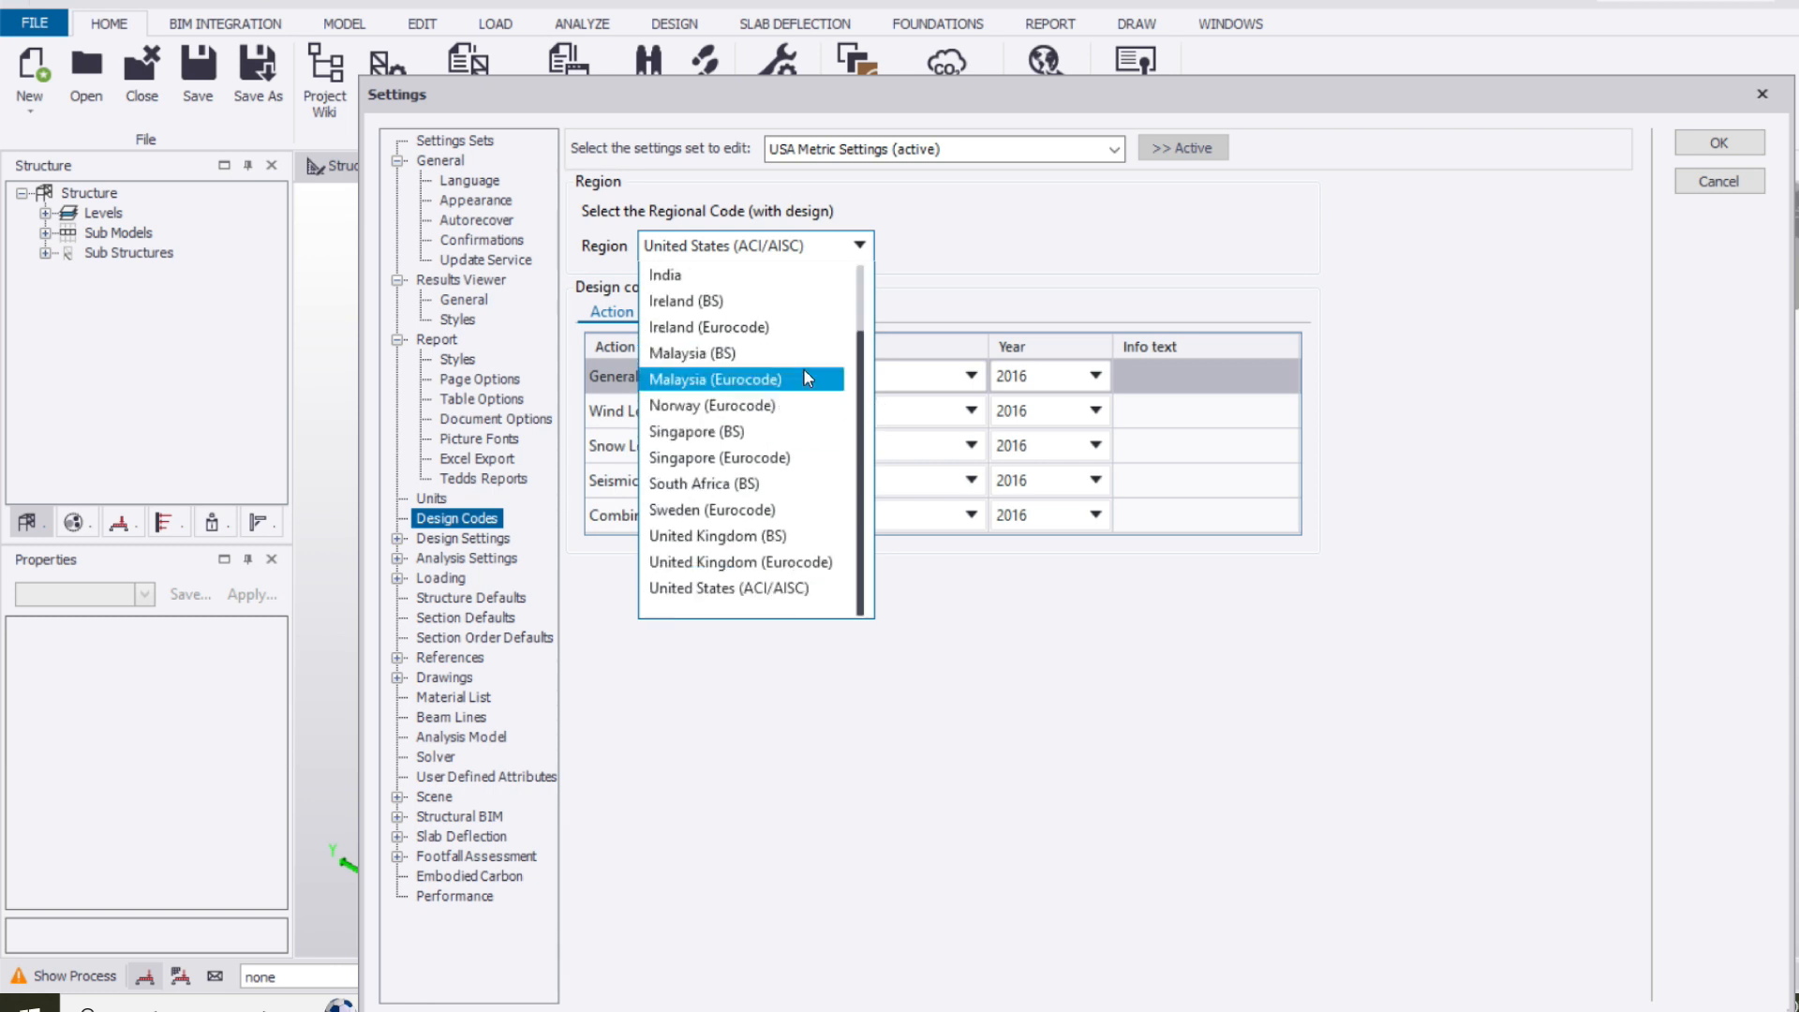
click(974, 263)
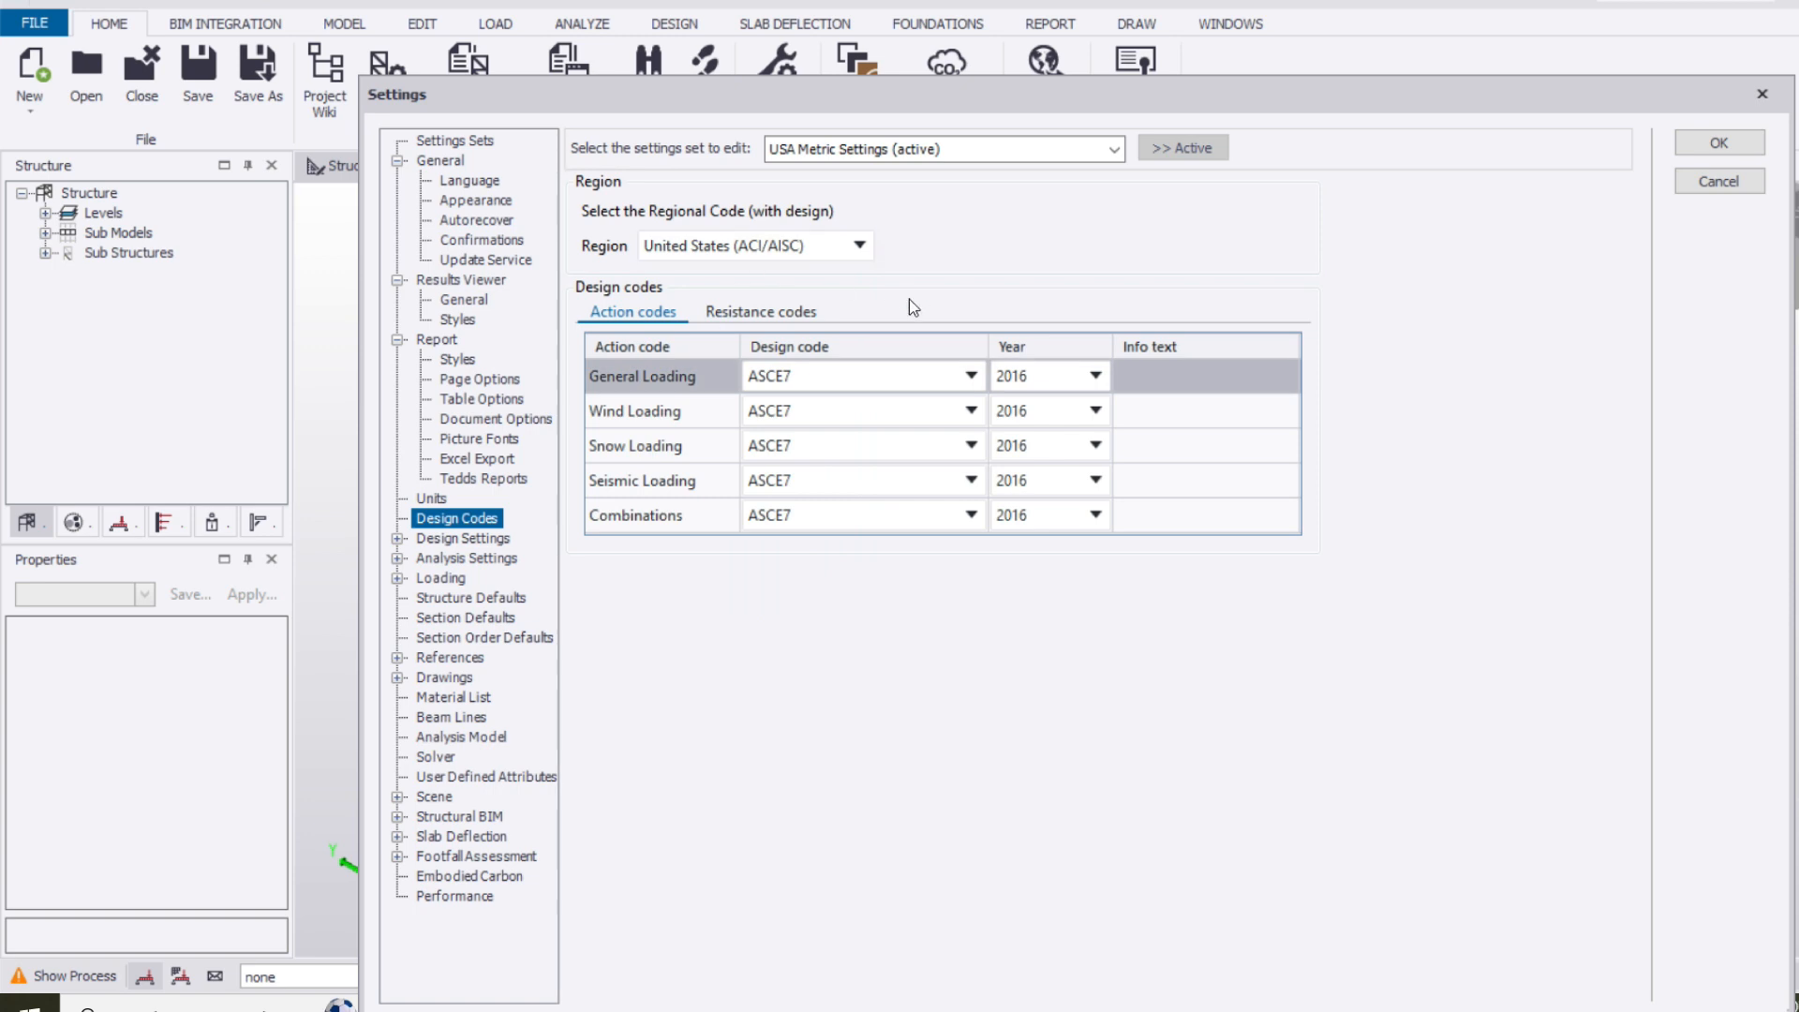
Review the general, analysis, steel and concrete pages of the design settings
click(498, 538)
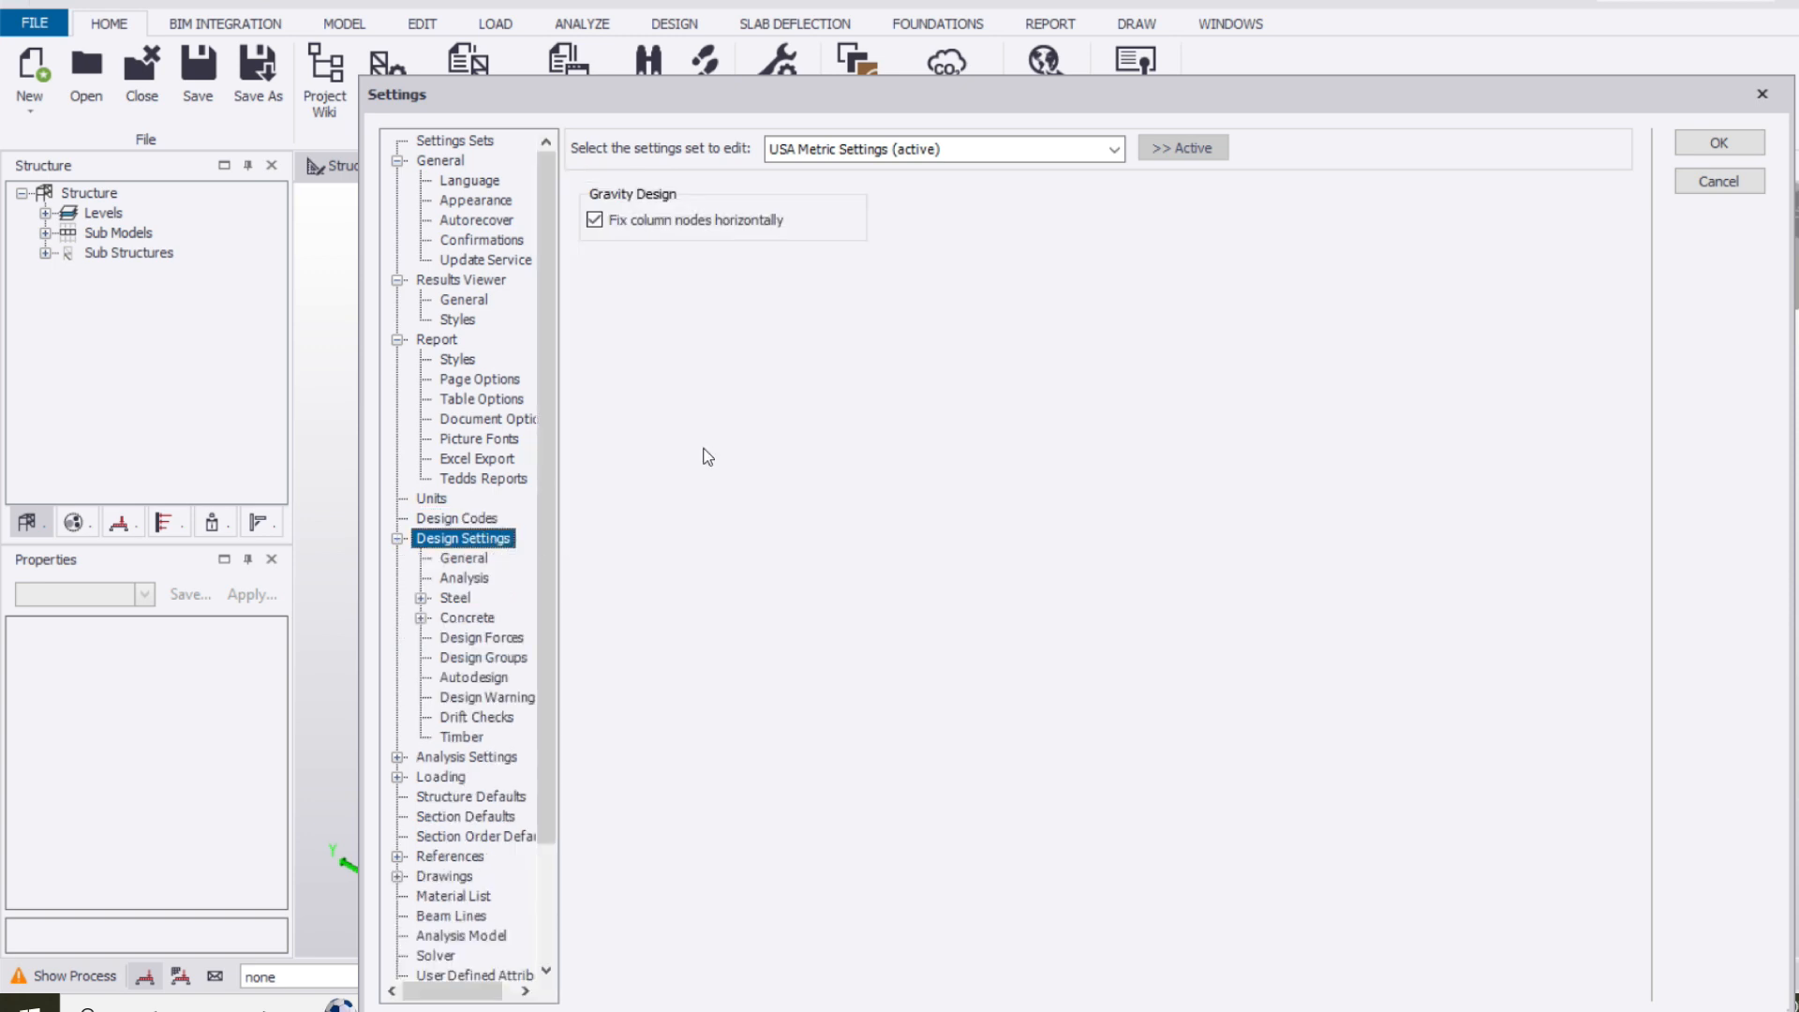
click(465, 577)
click(466, 560)
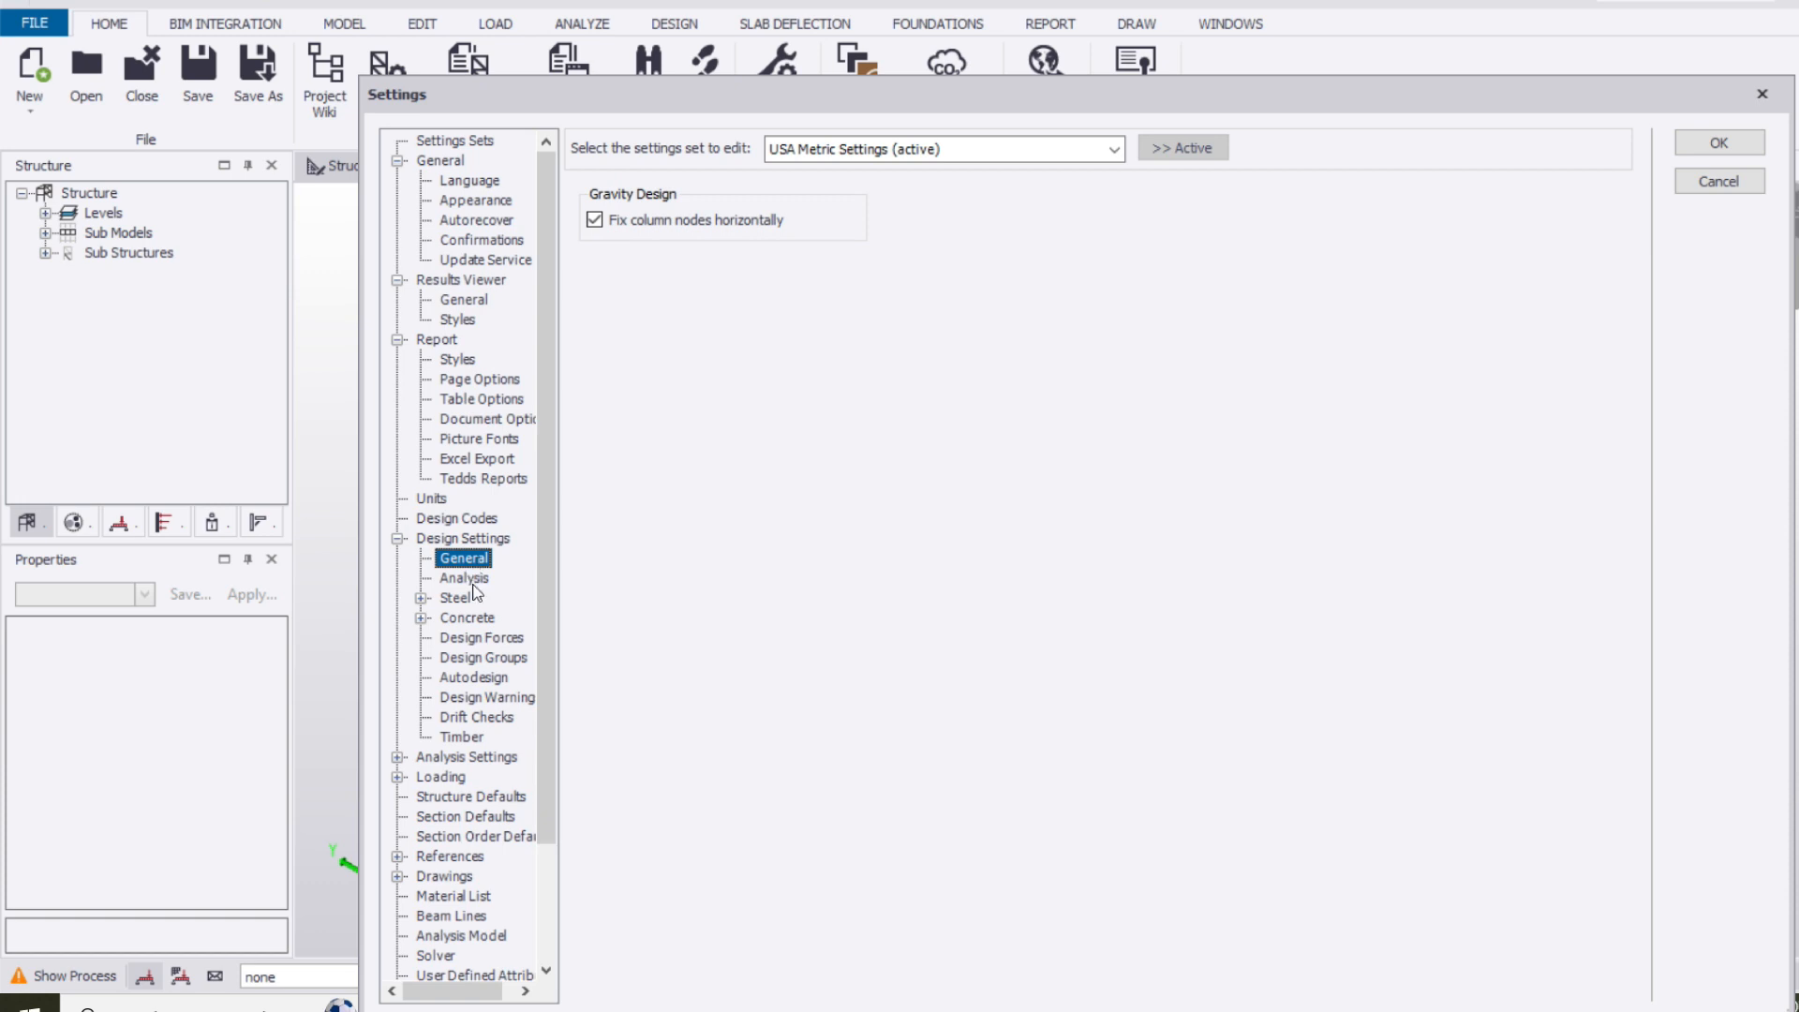
click(474, 581)
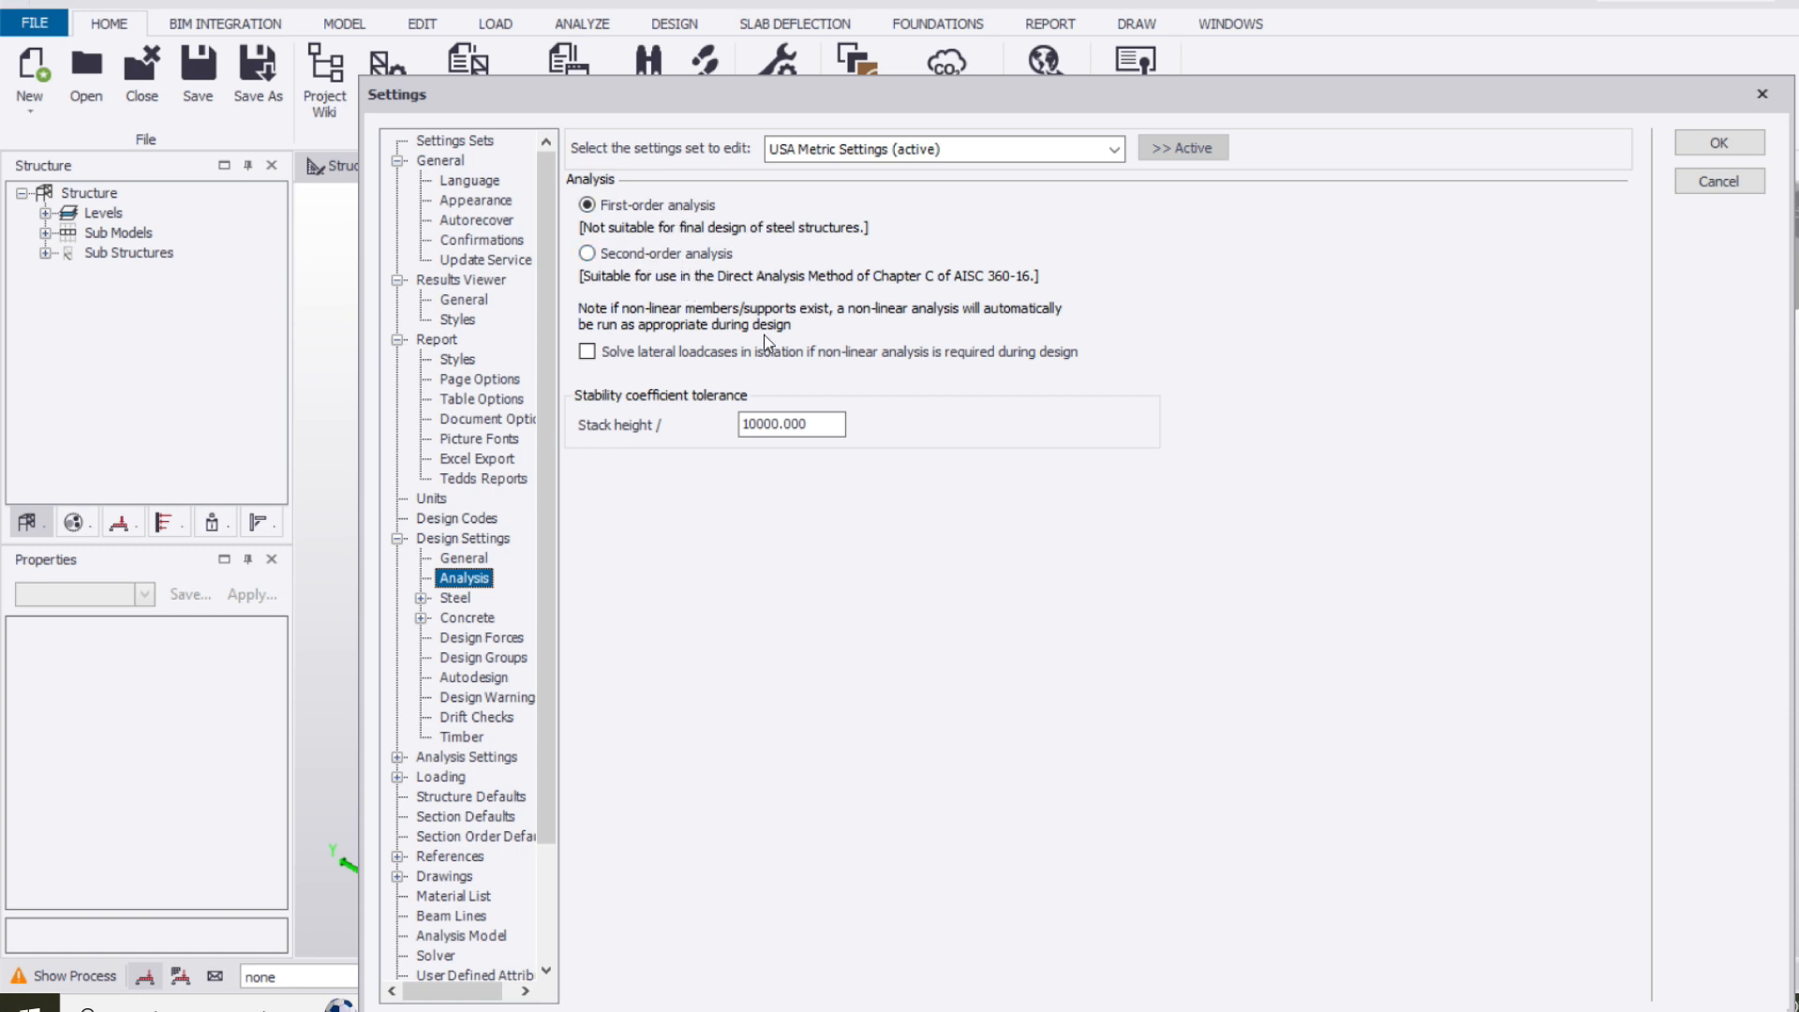
click(442, 604)
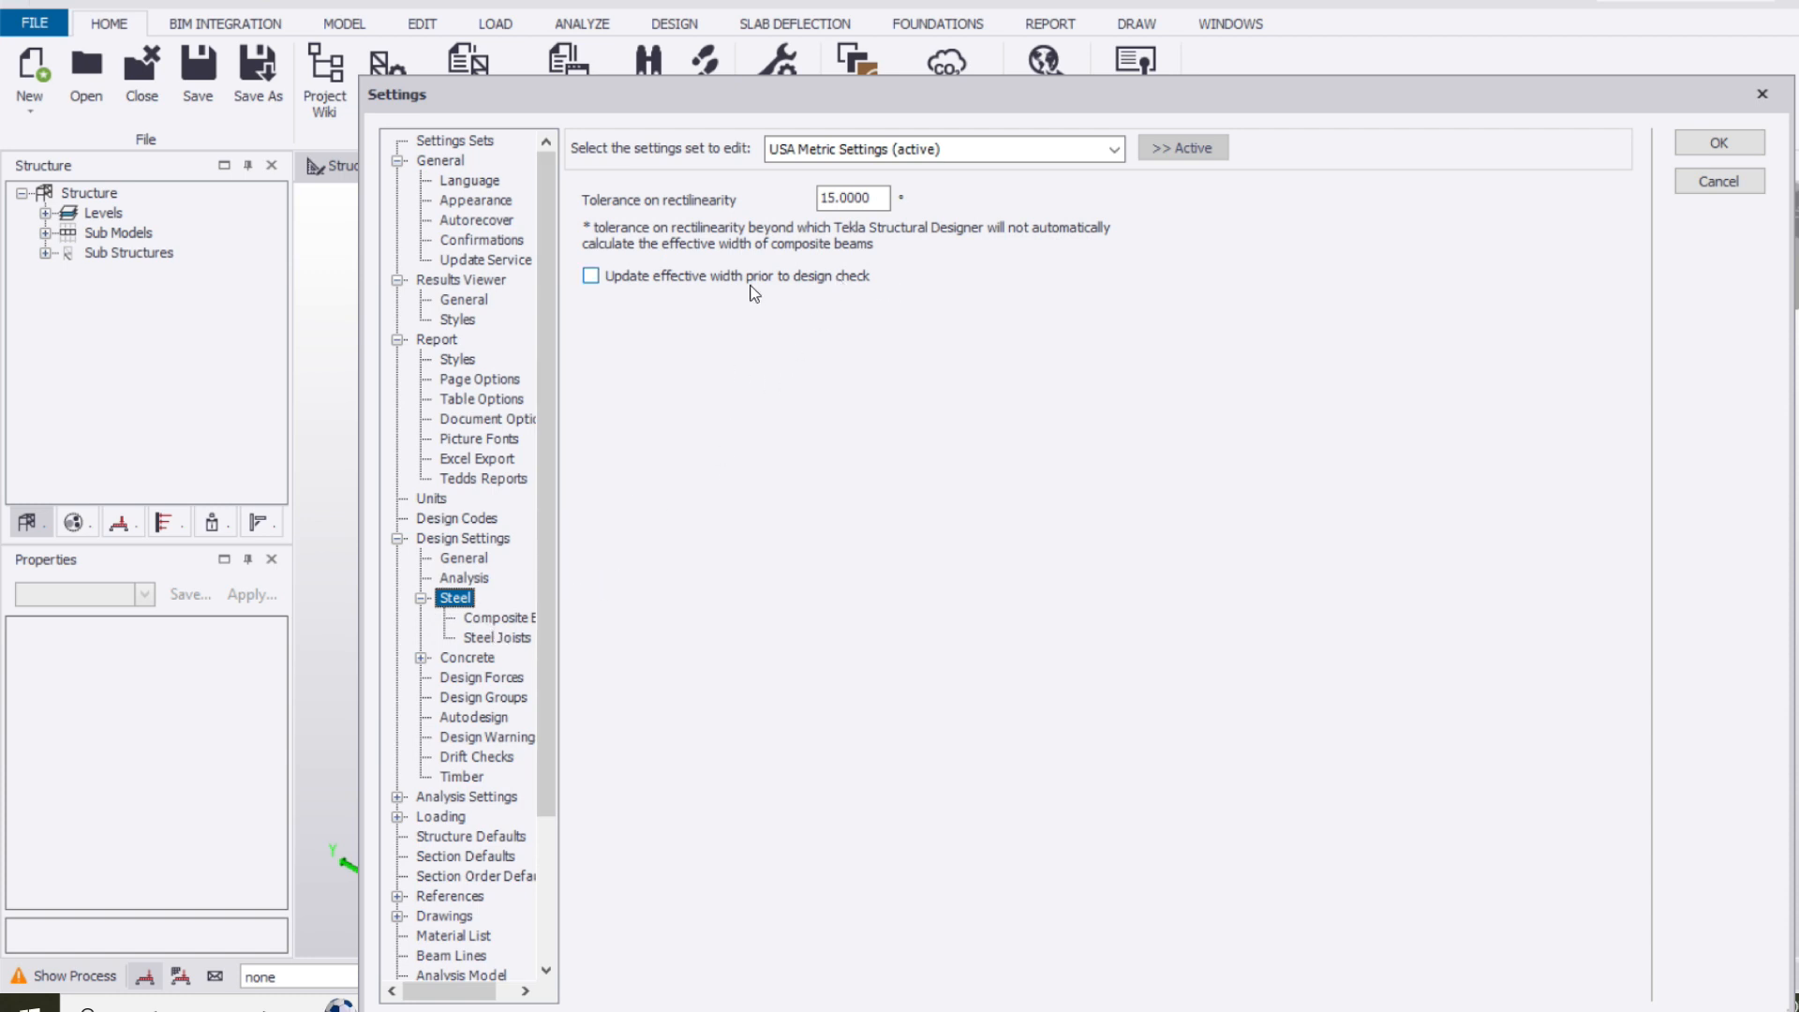
click(480, 660)
scroll(534, 592, down, 1)
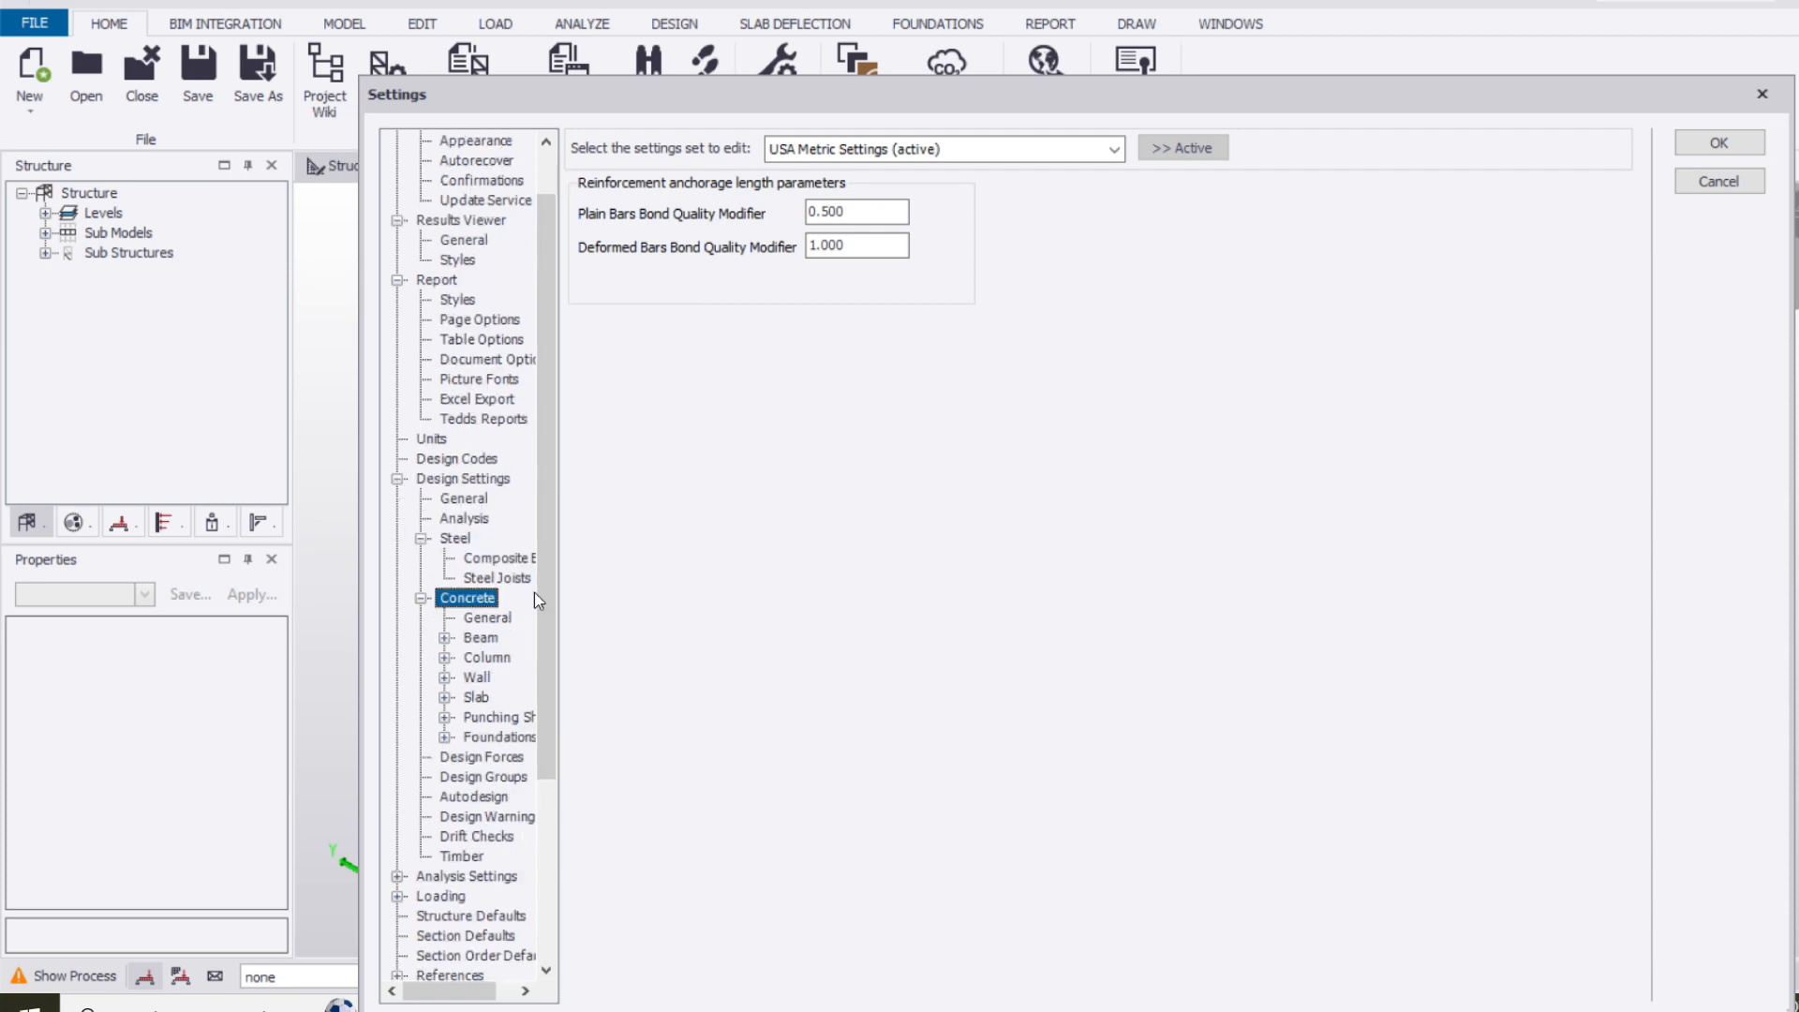
Set the minimum longitudinal bar size for concrete beams to 13 with reinforcement grade Gr. 60
click(481, 639)
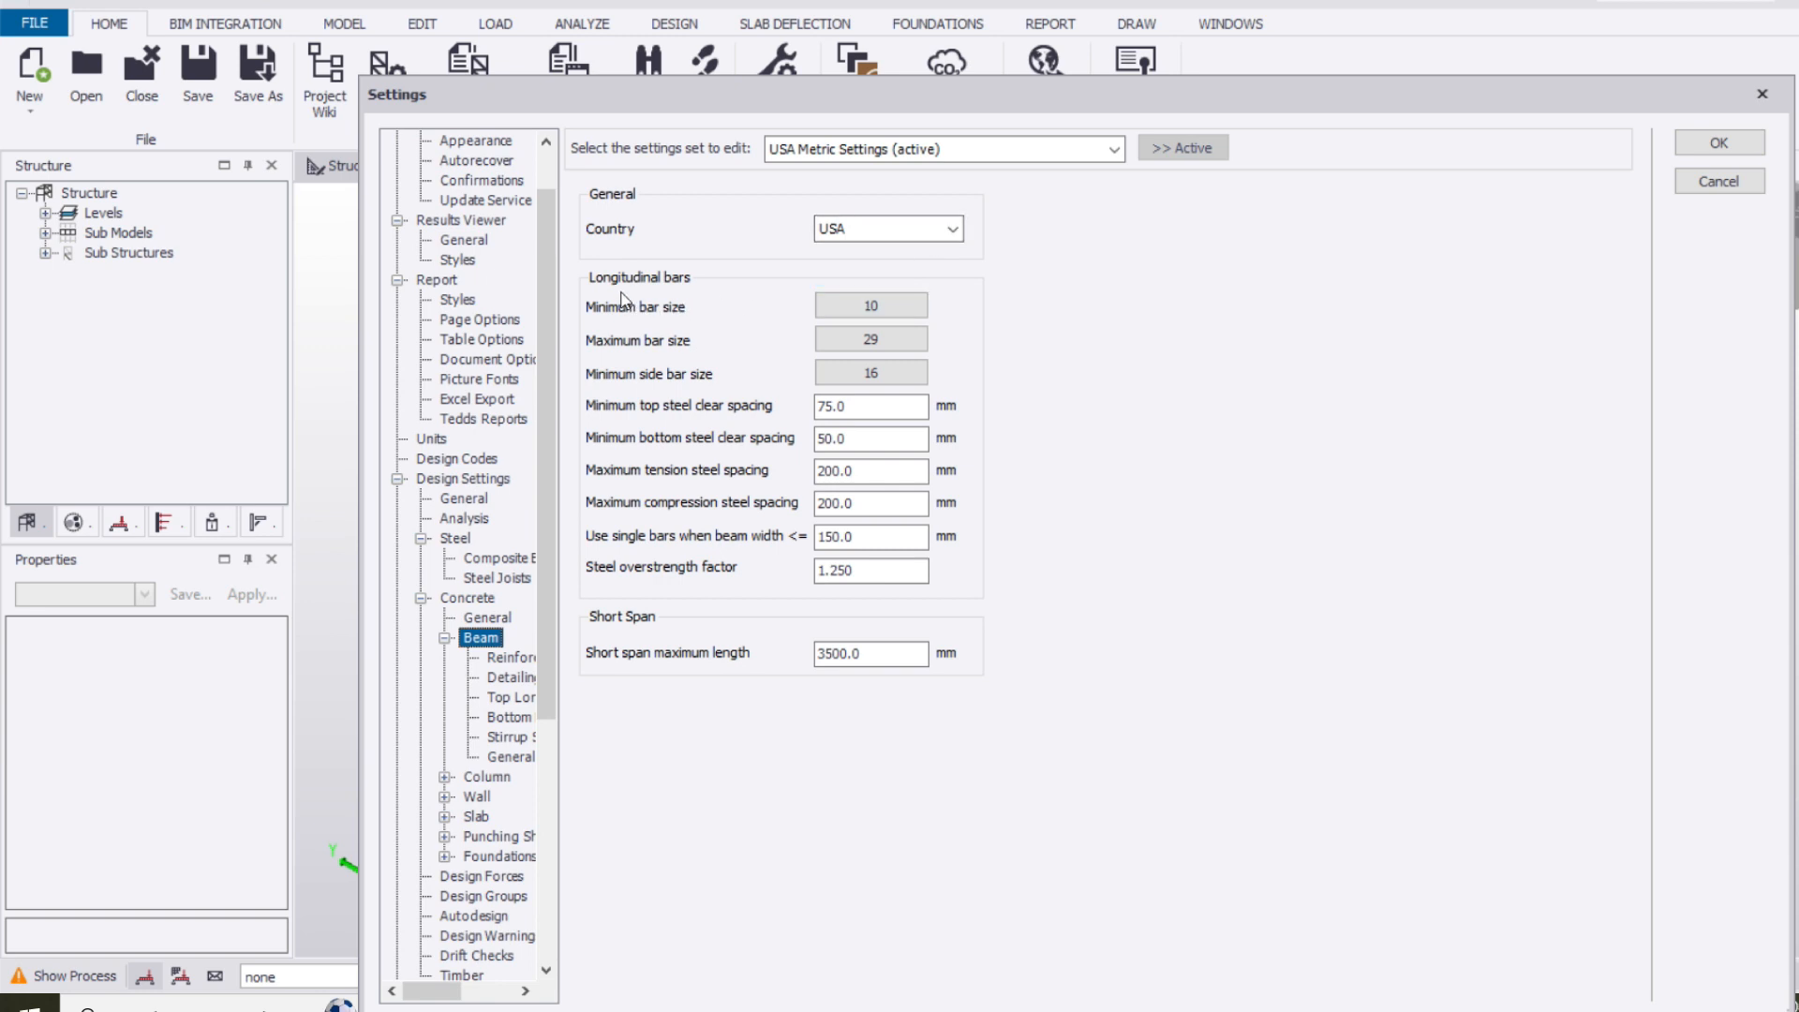
click(874, 306)
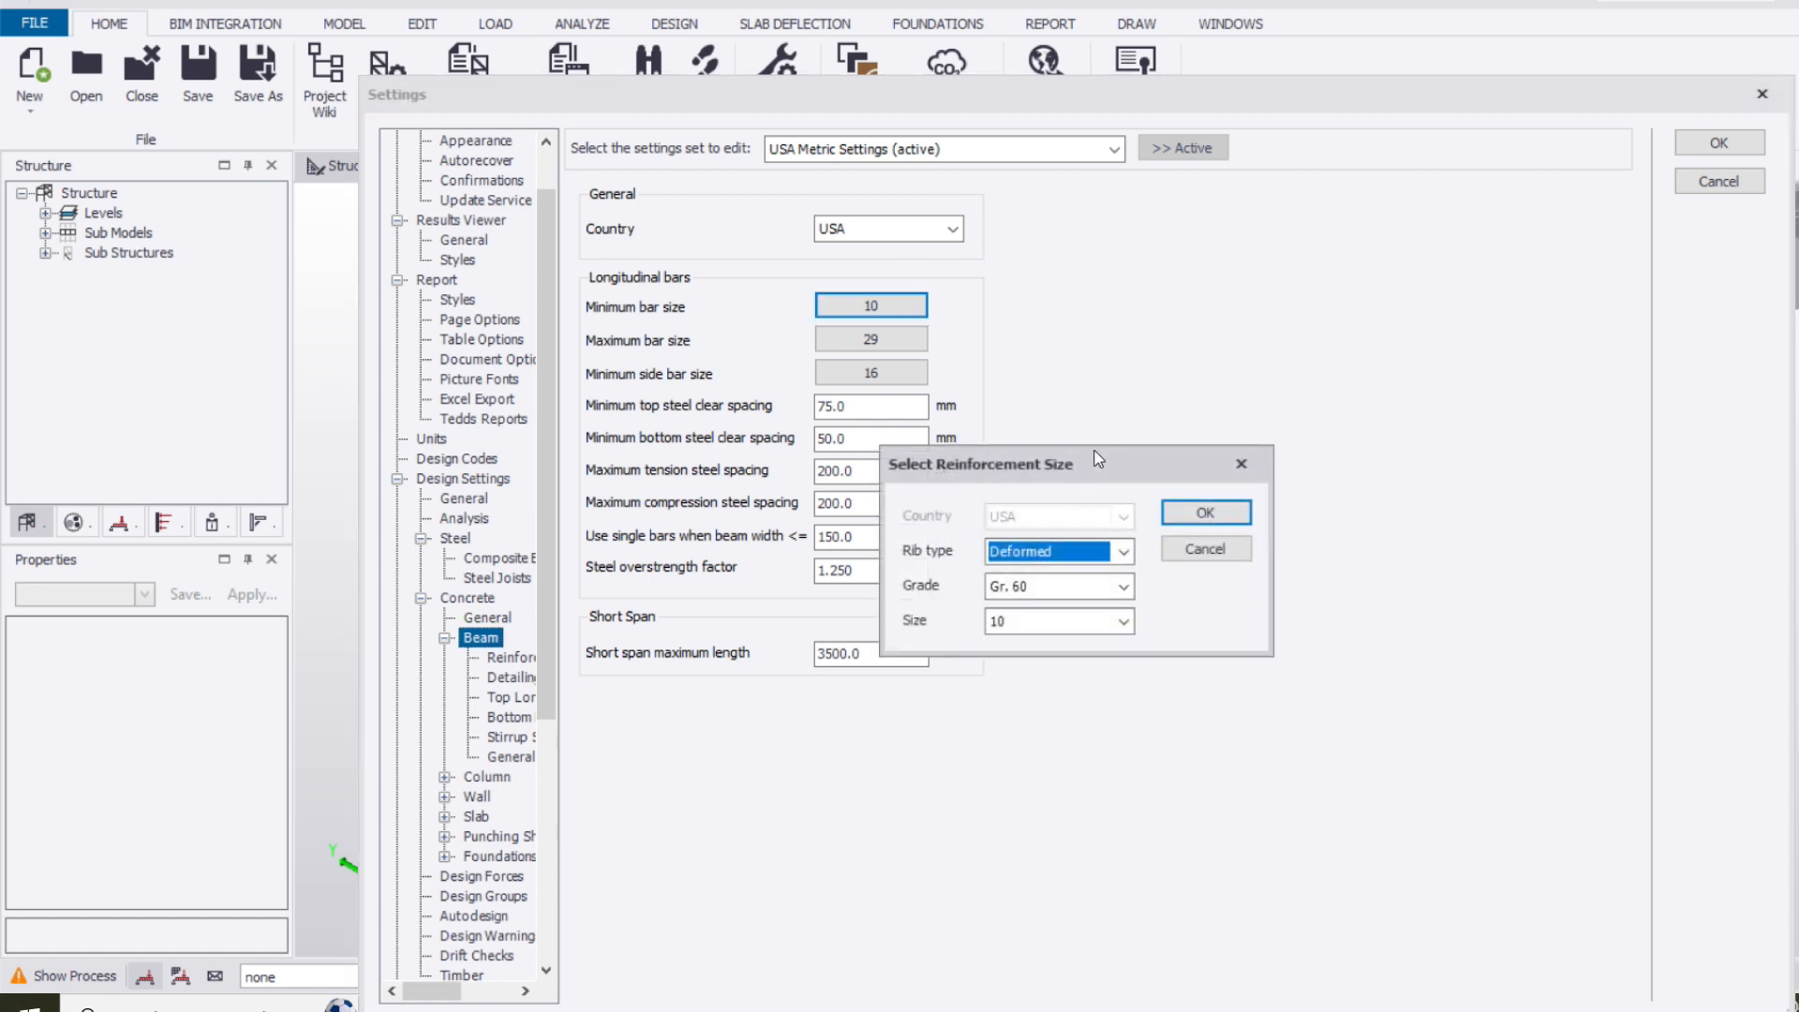
click(1067, 615)
click(1068, 660)
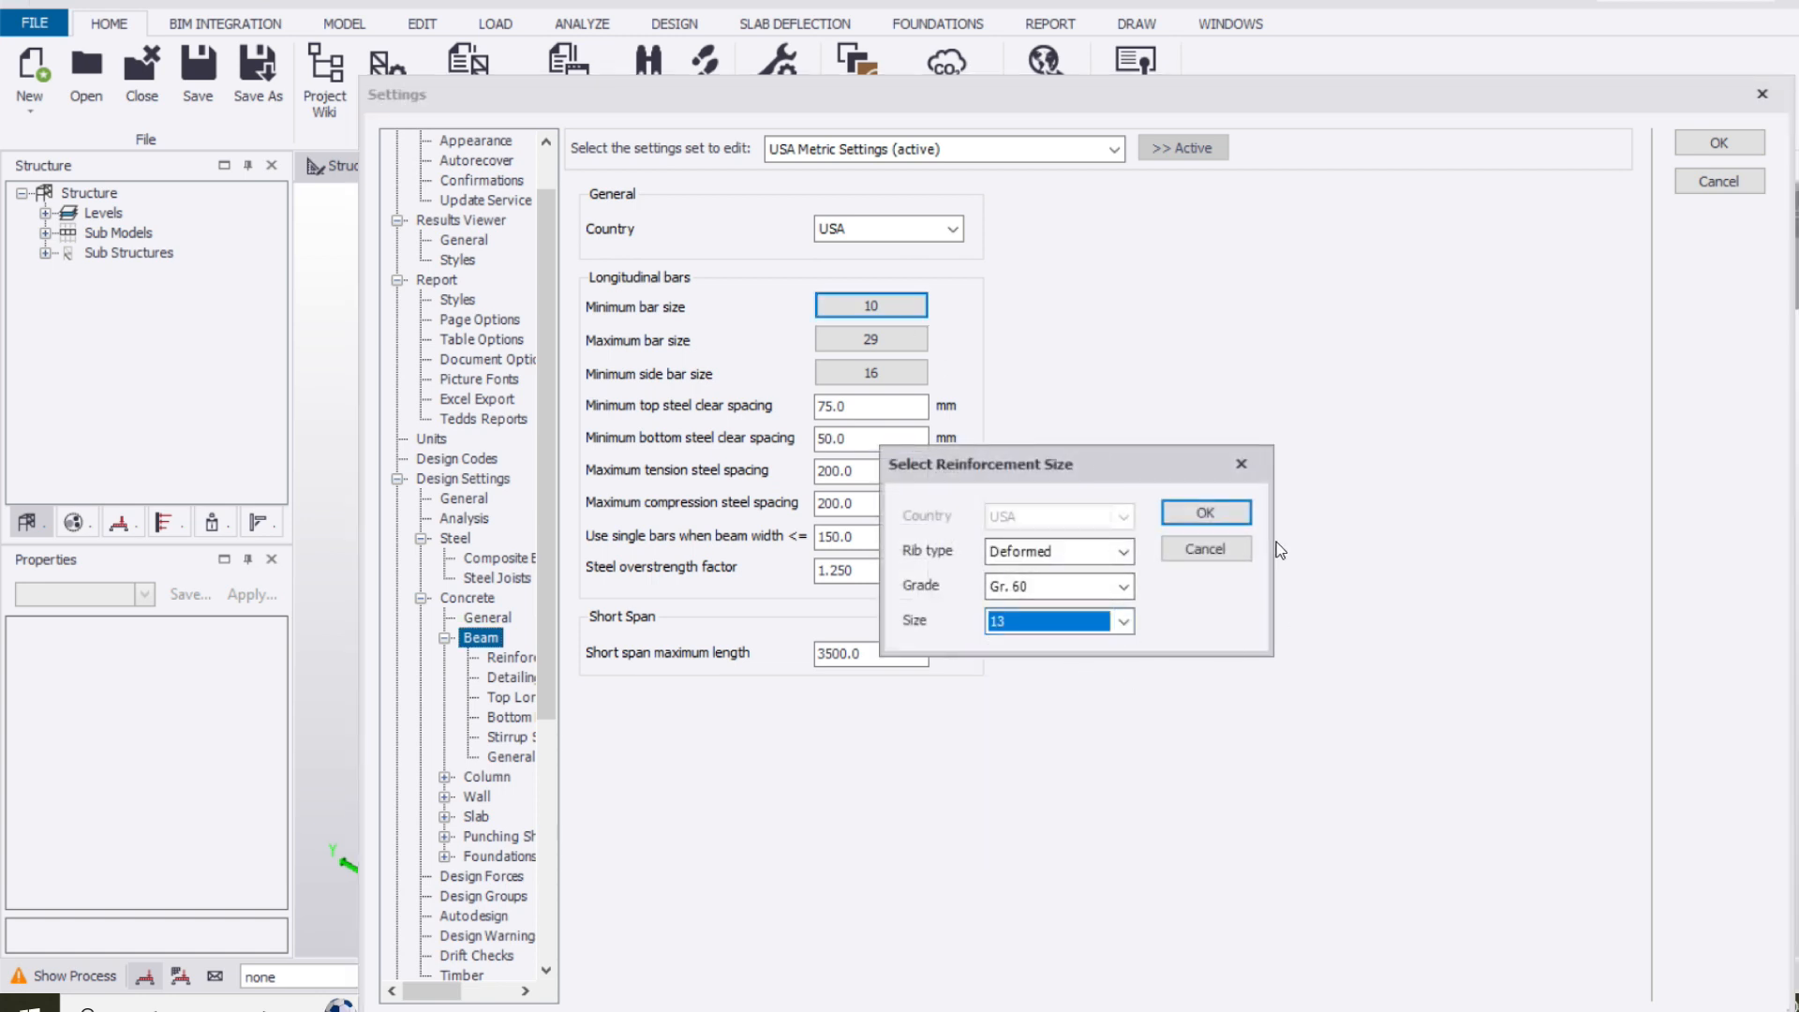
click(1231, 517)
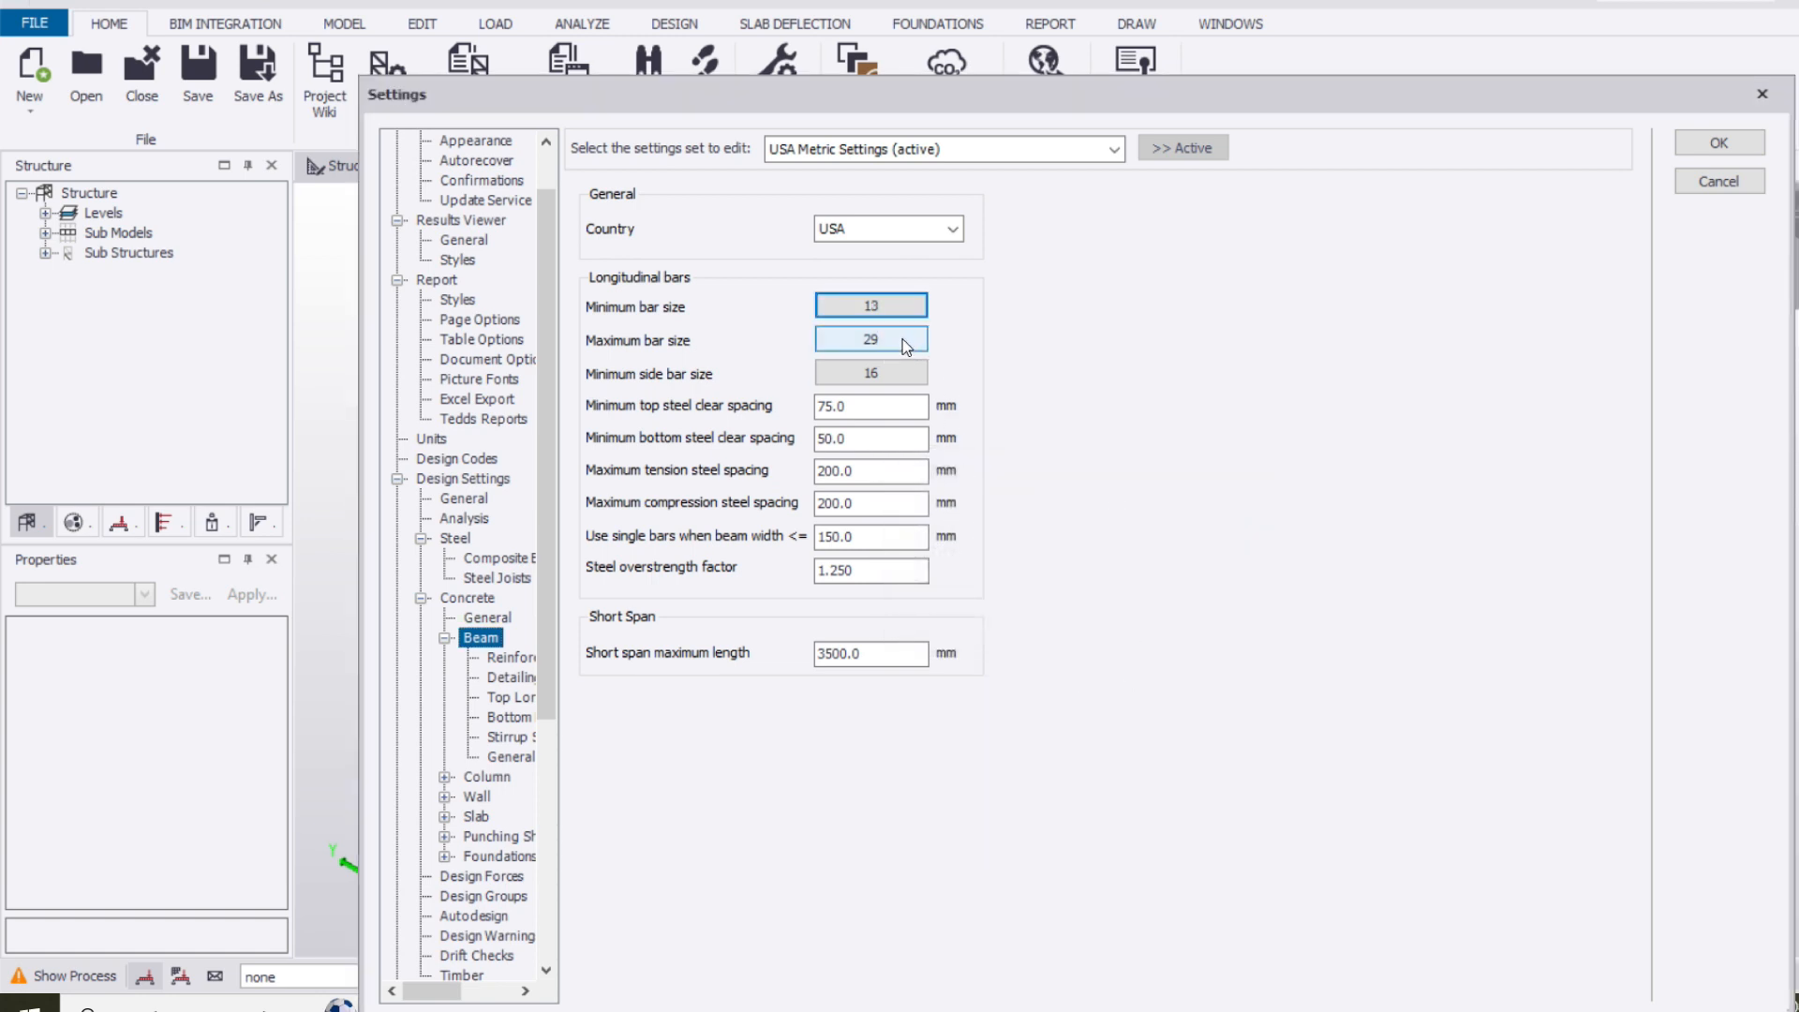
click(892, 316)
click(1052, 588)
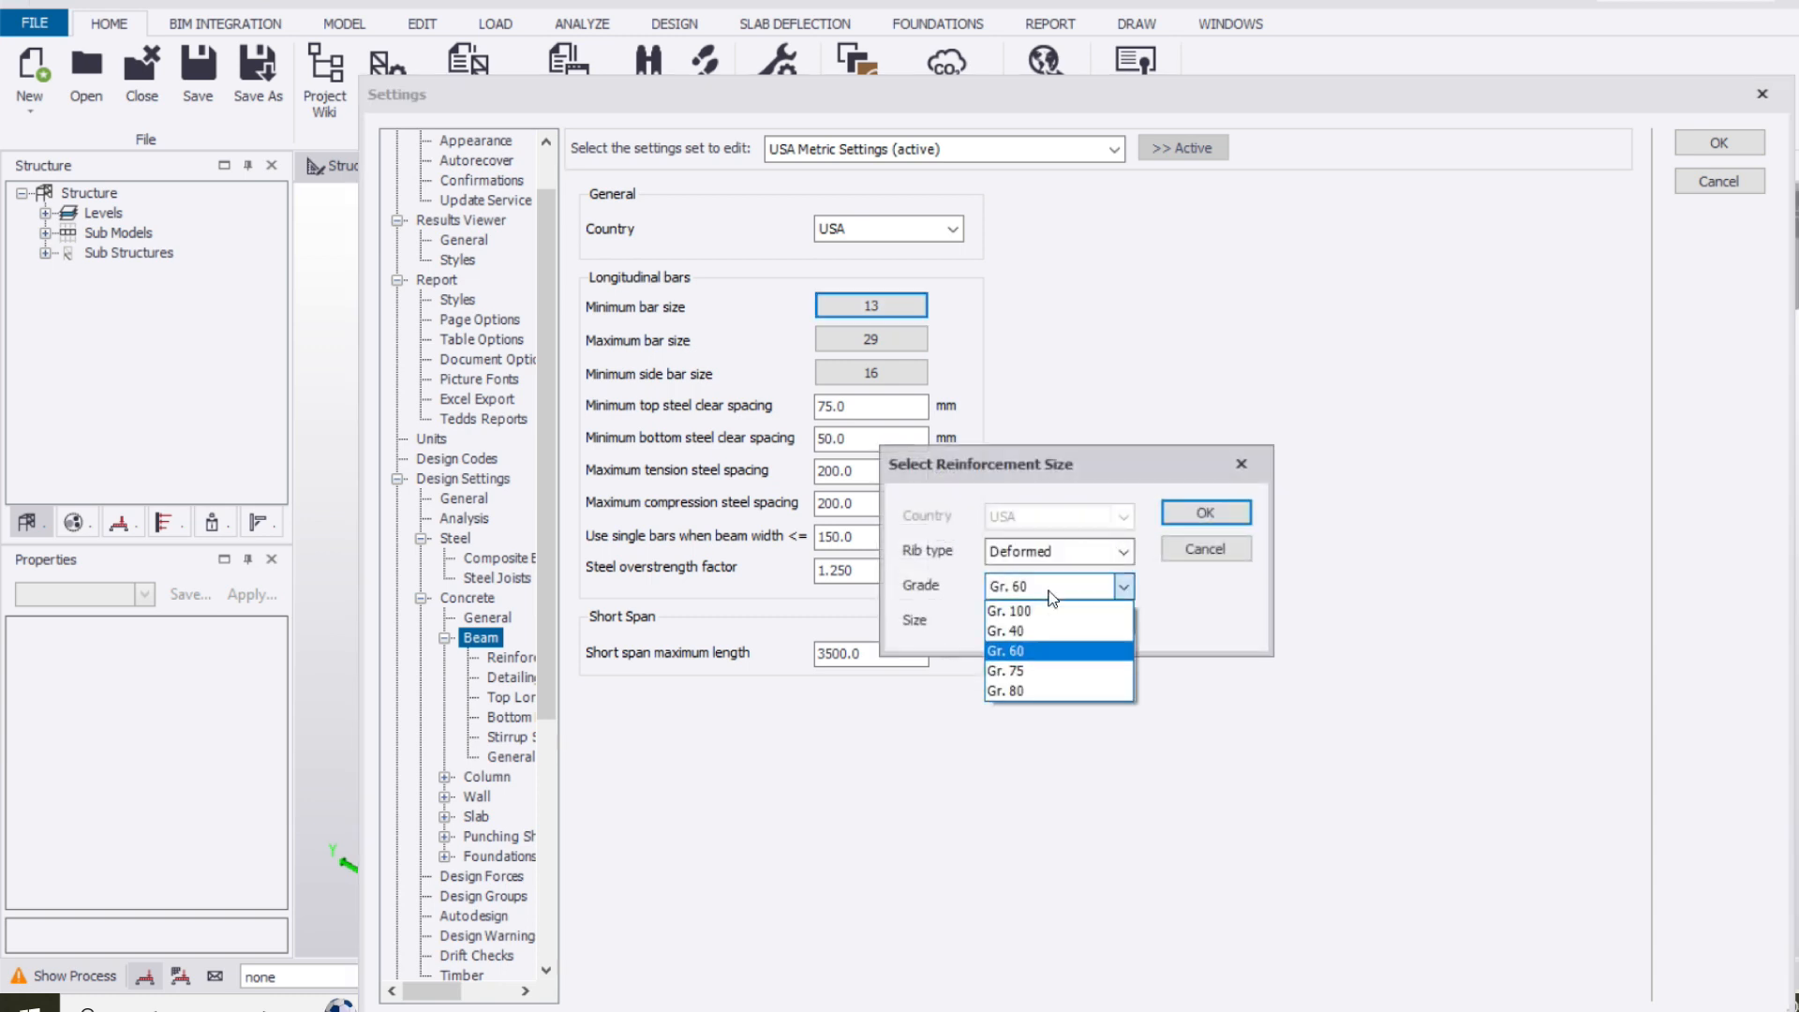
click(1049, 656)
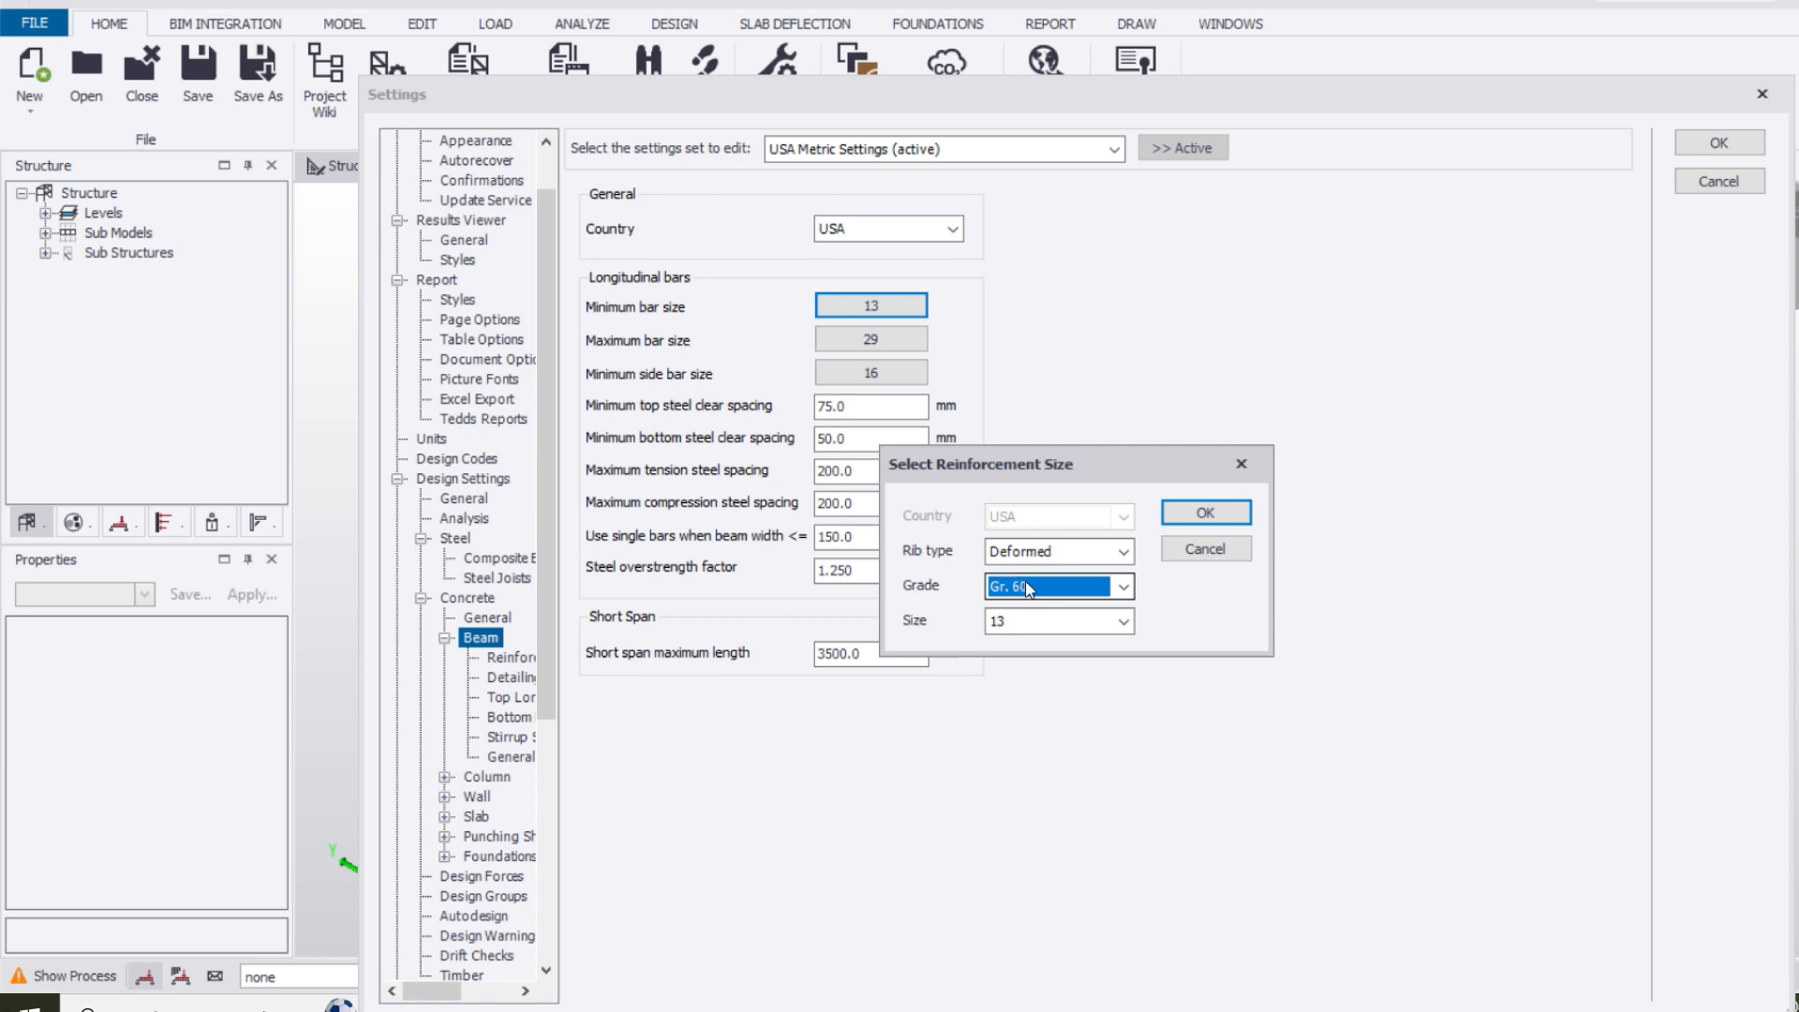
click(1210, 516)
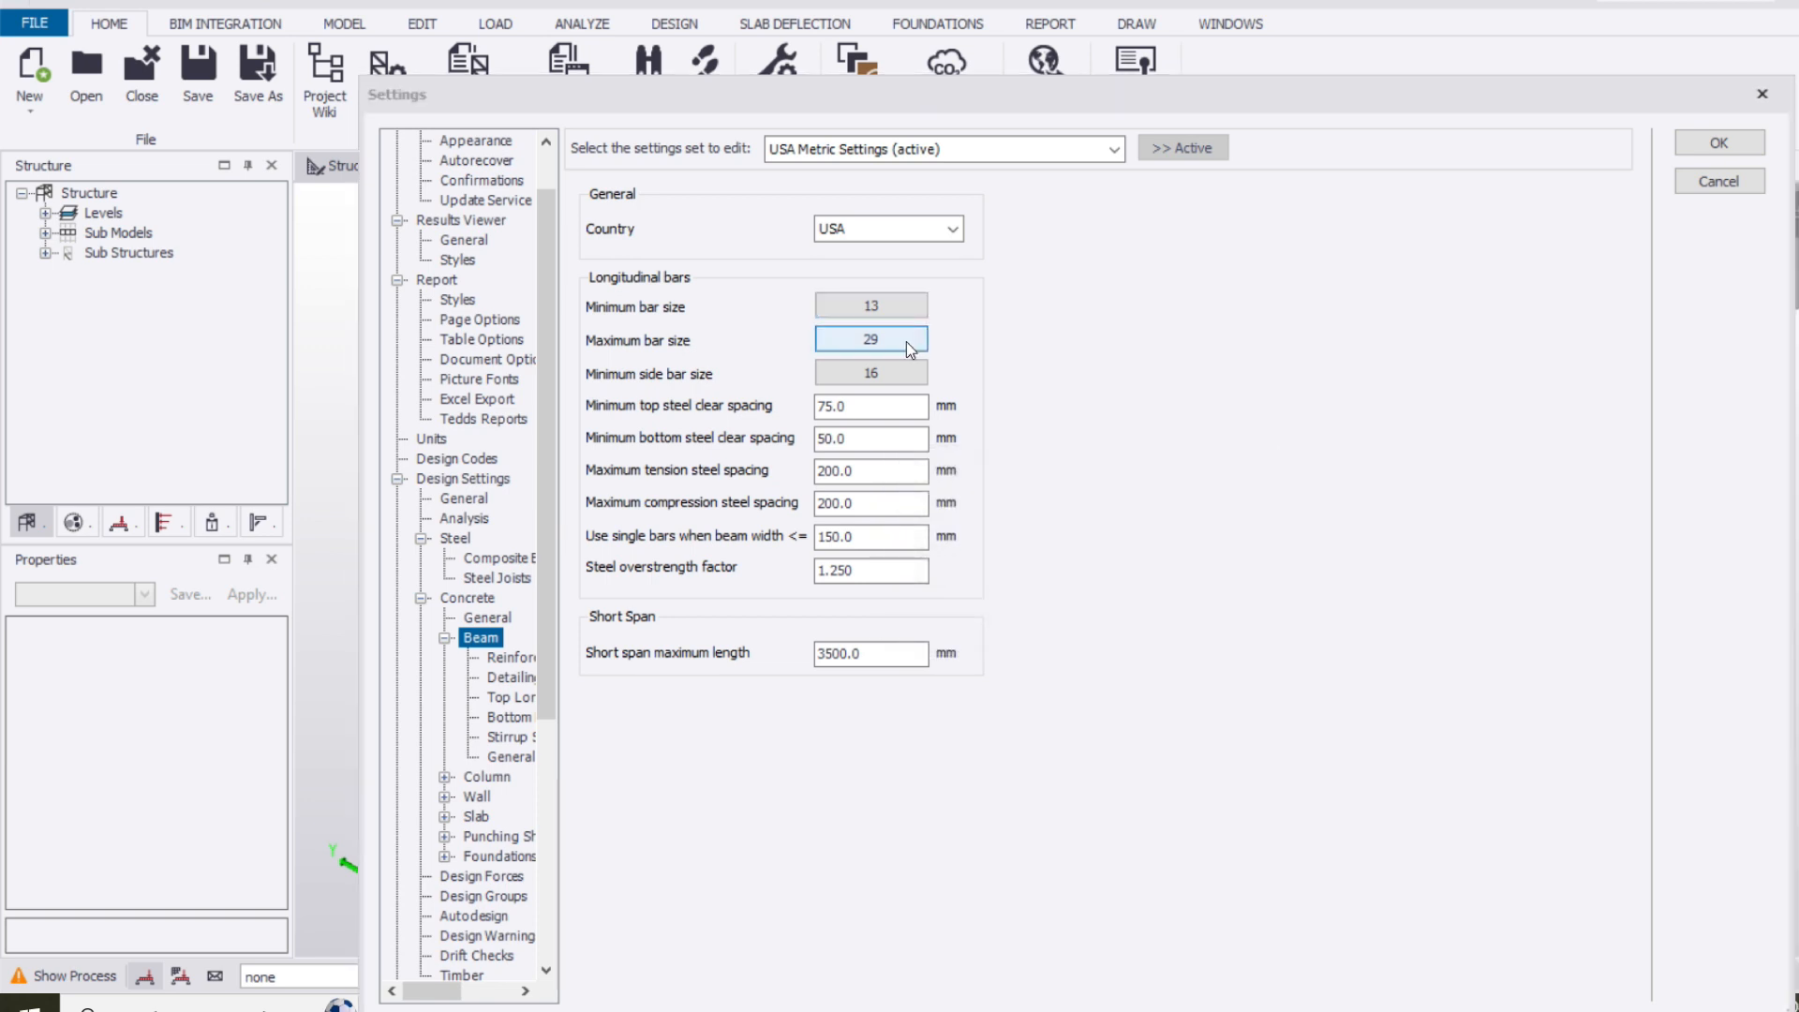
Set the maximum longitudinal bar size for concrete beams to 22, keeping grade Gr. 60
click(907, 339)
click(1048, 622)
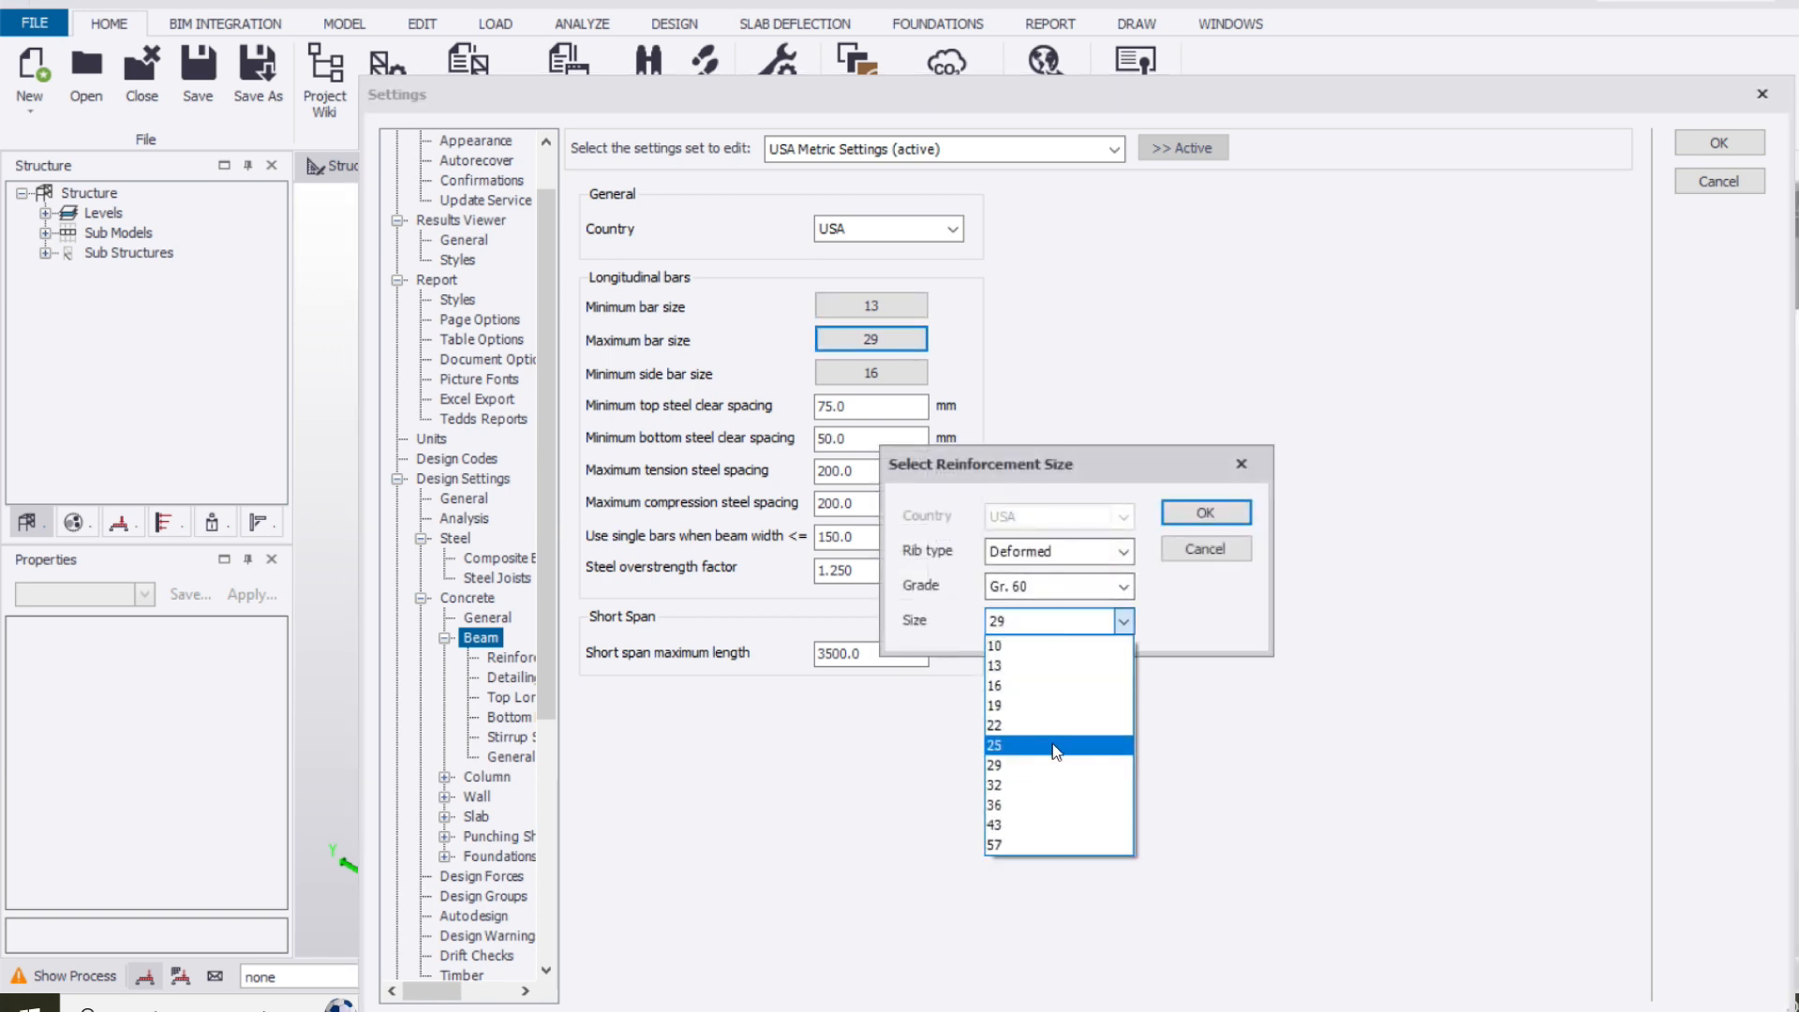
click(1053, 744)
click(1049, 622)
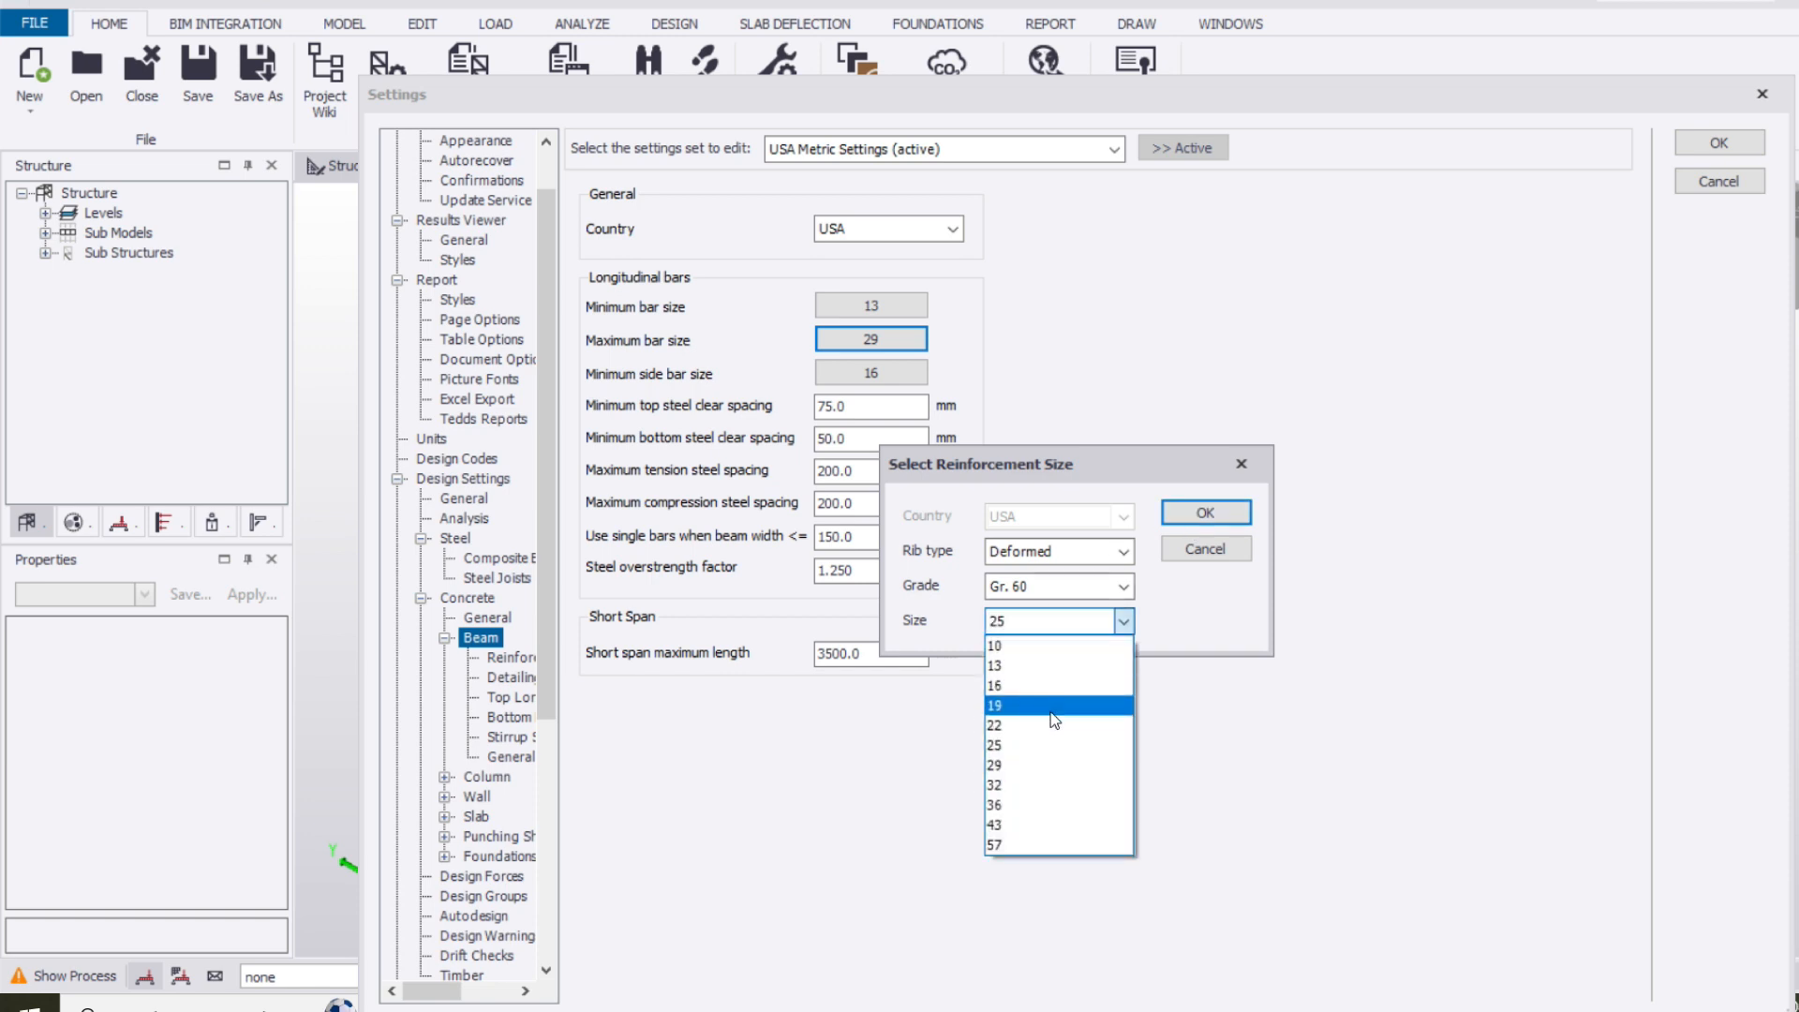
click(1047, 726)
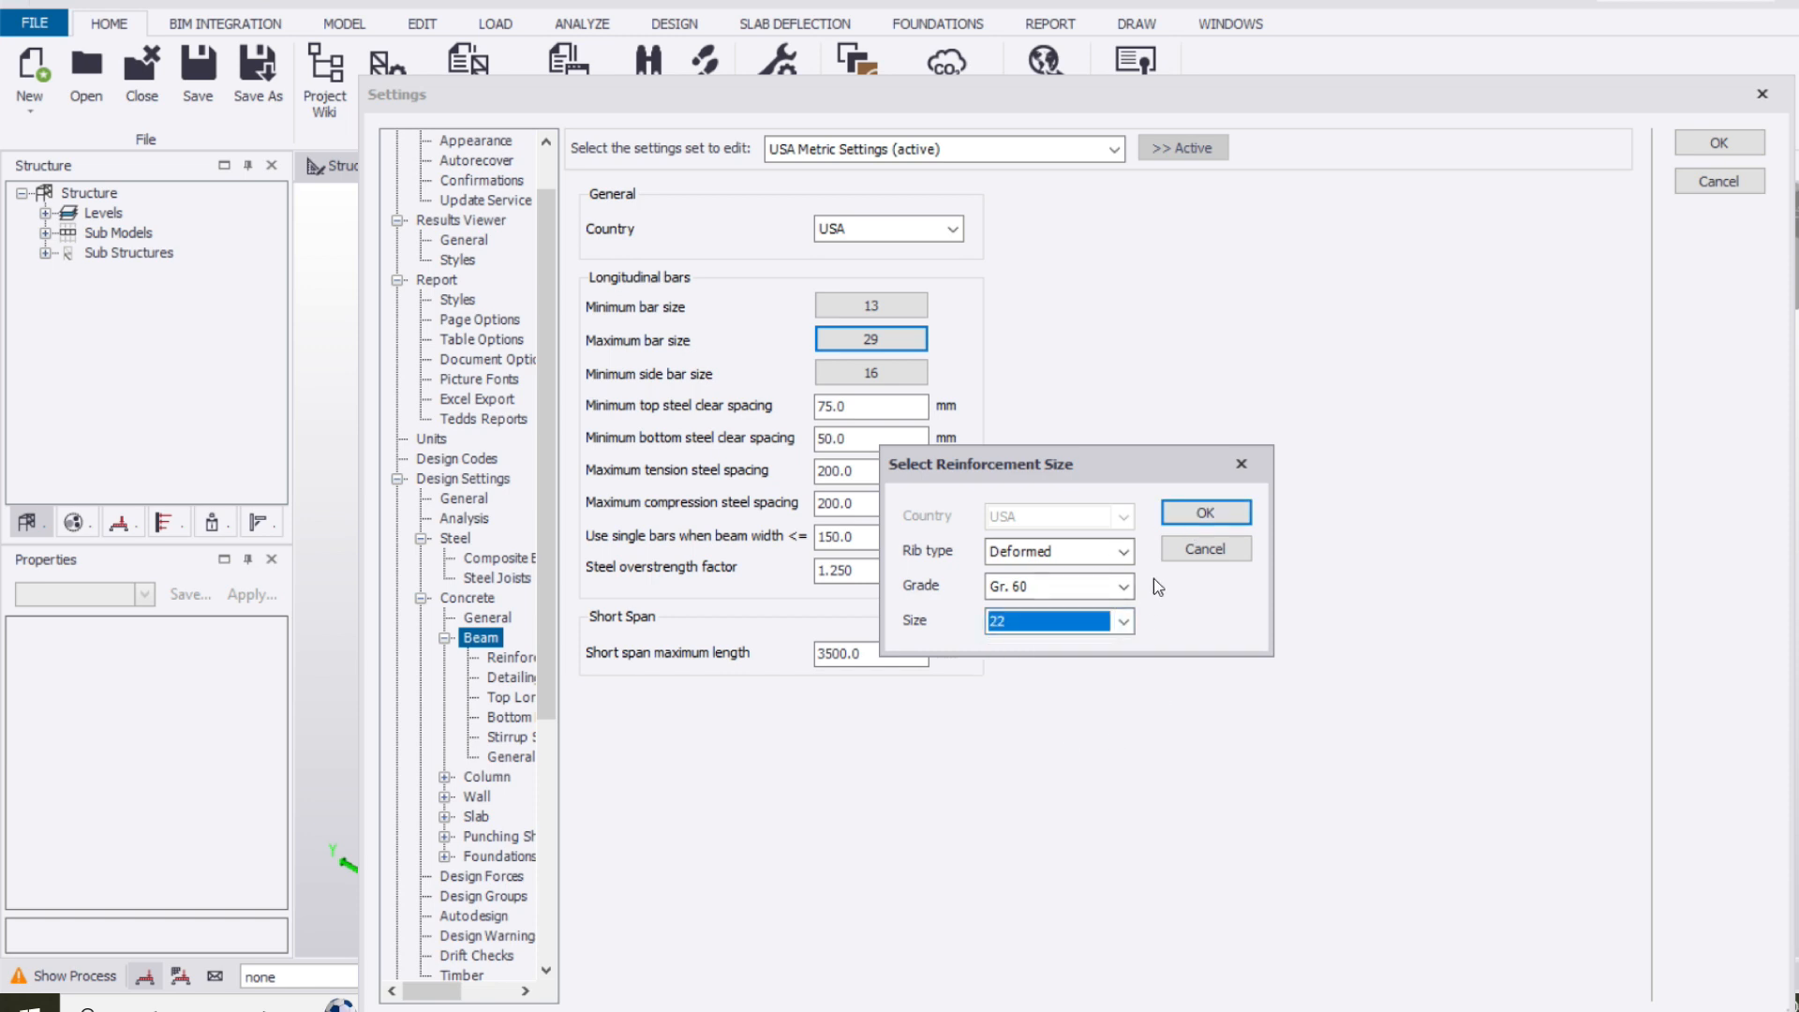
click(1188, 518)
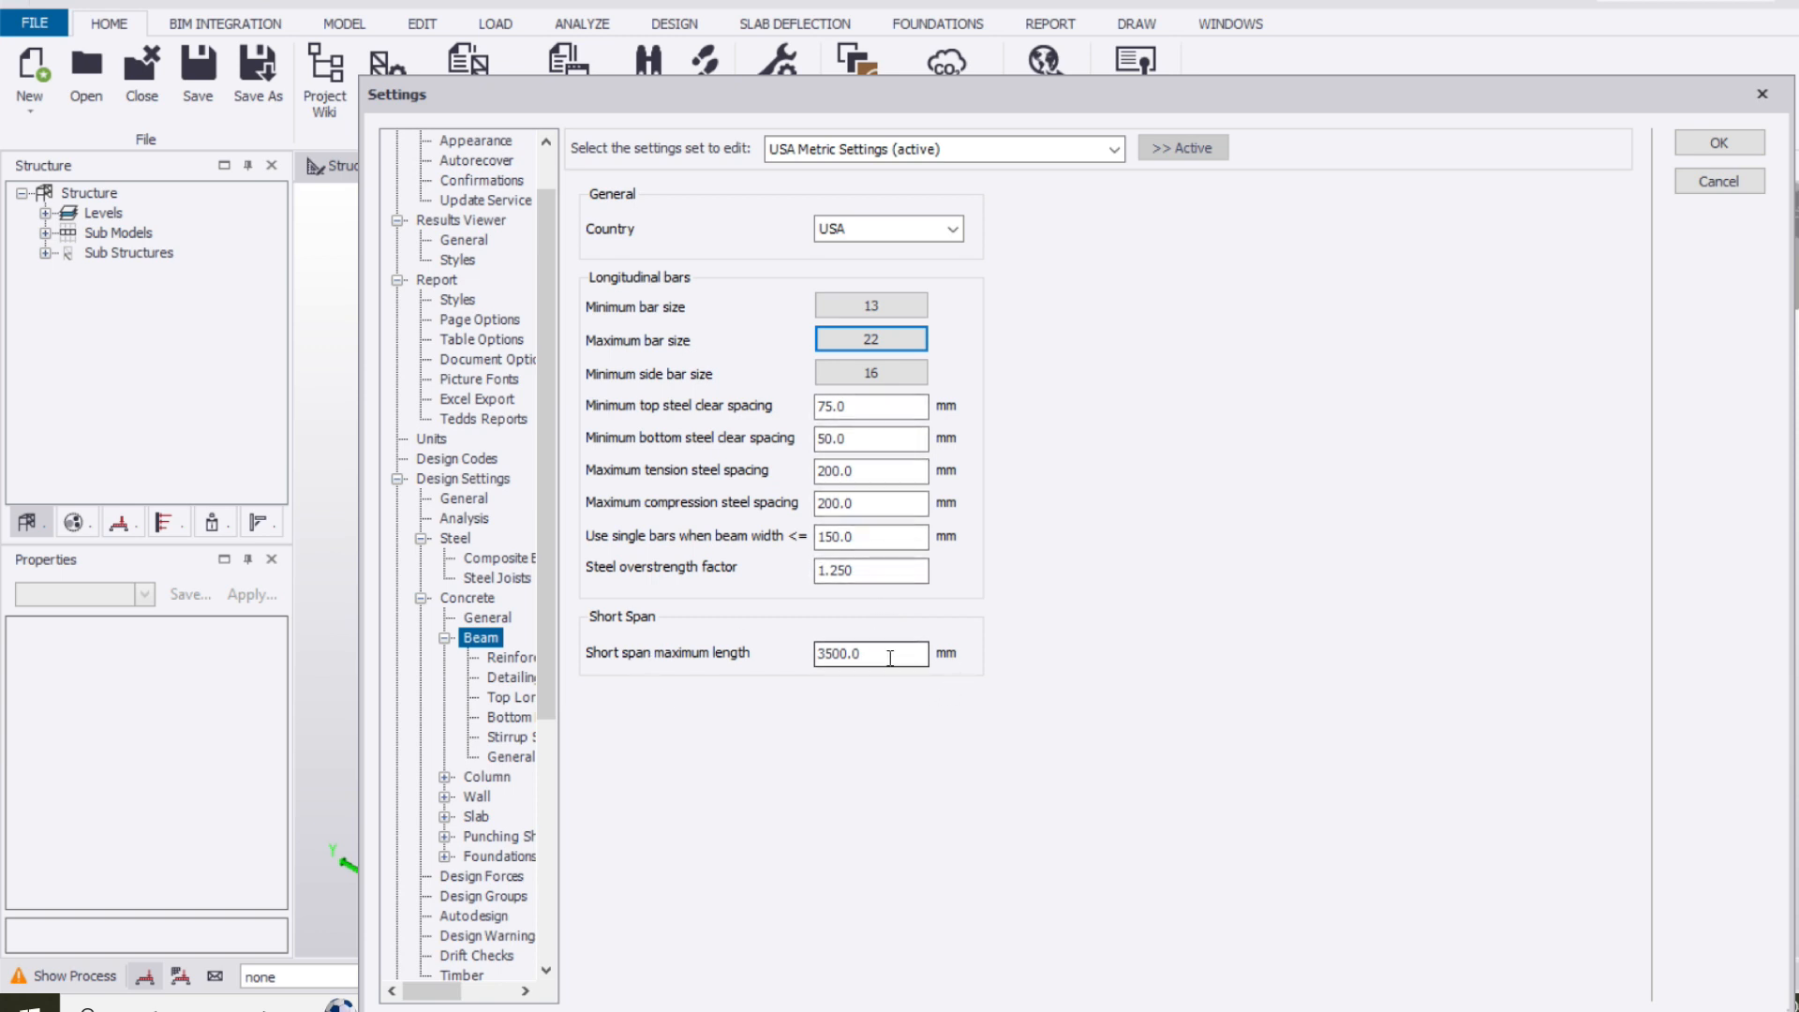
Review the concrete beam detailing settings and the top and bottom longitudinal bar patterns, widening the settings dialog to read the full category names
click(523, 659)
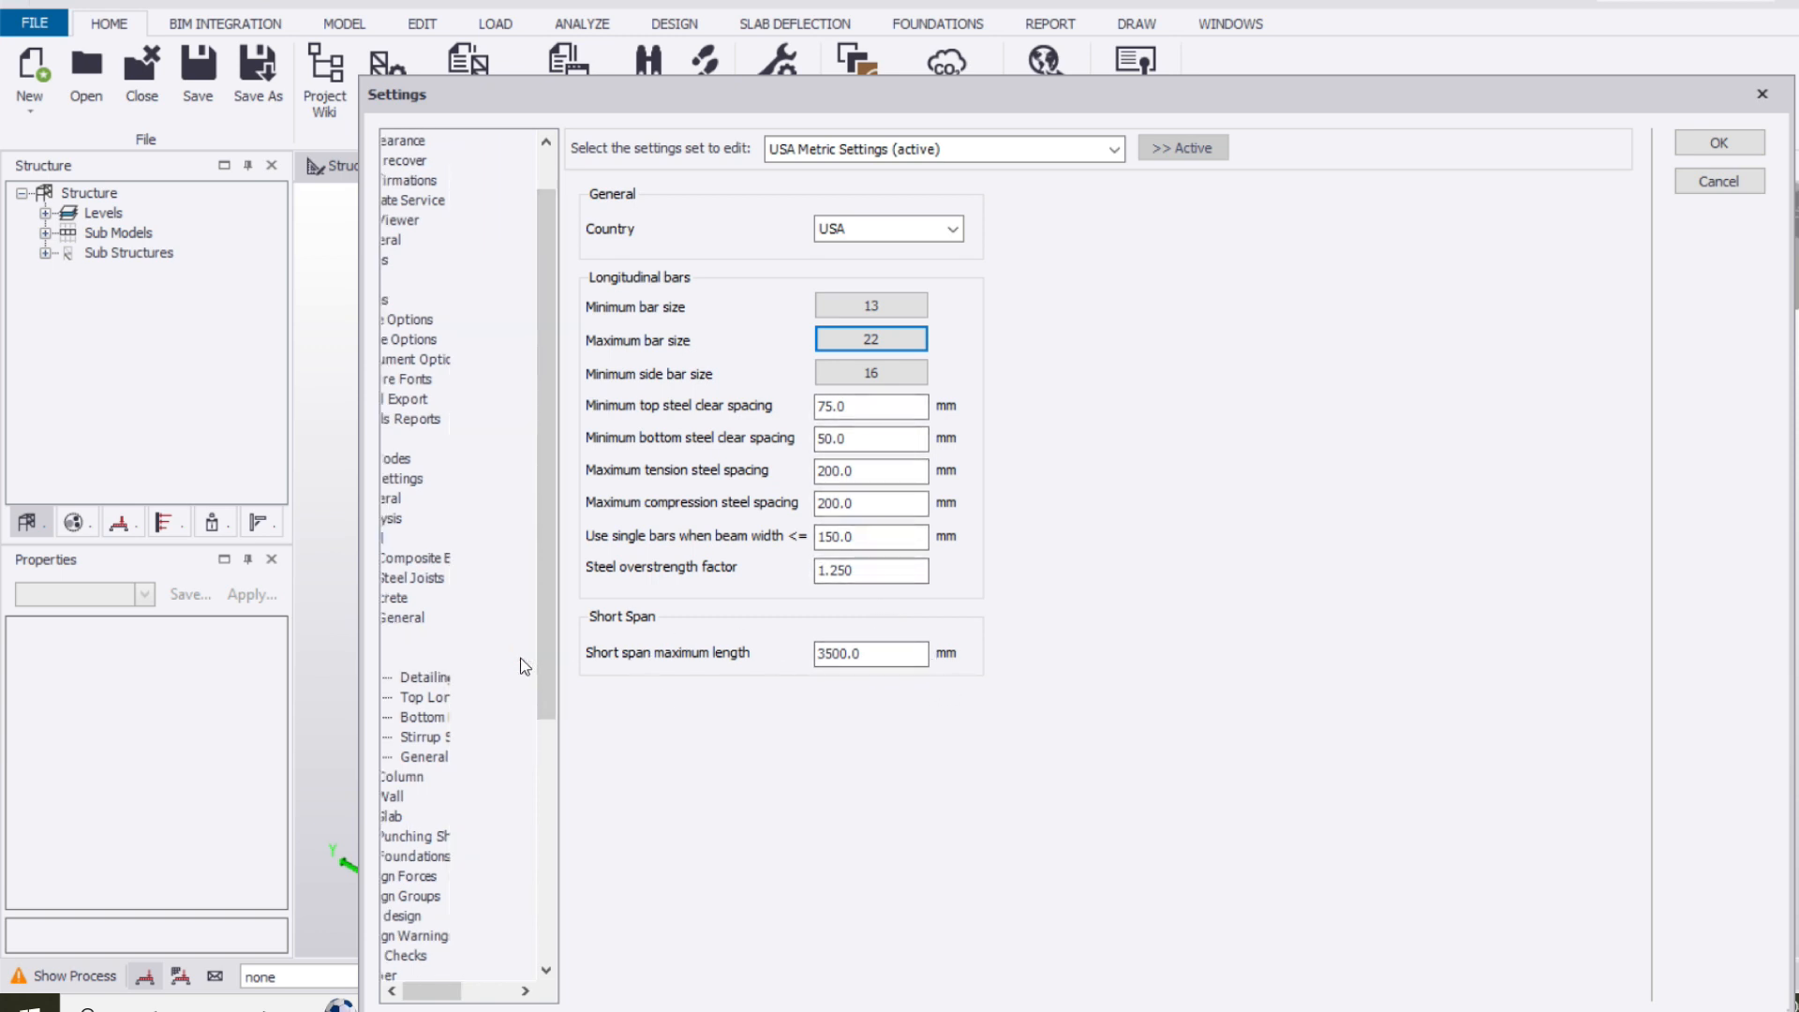
click(486, 682)
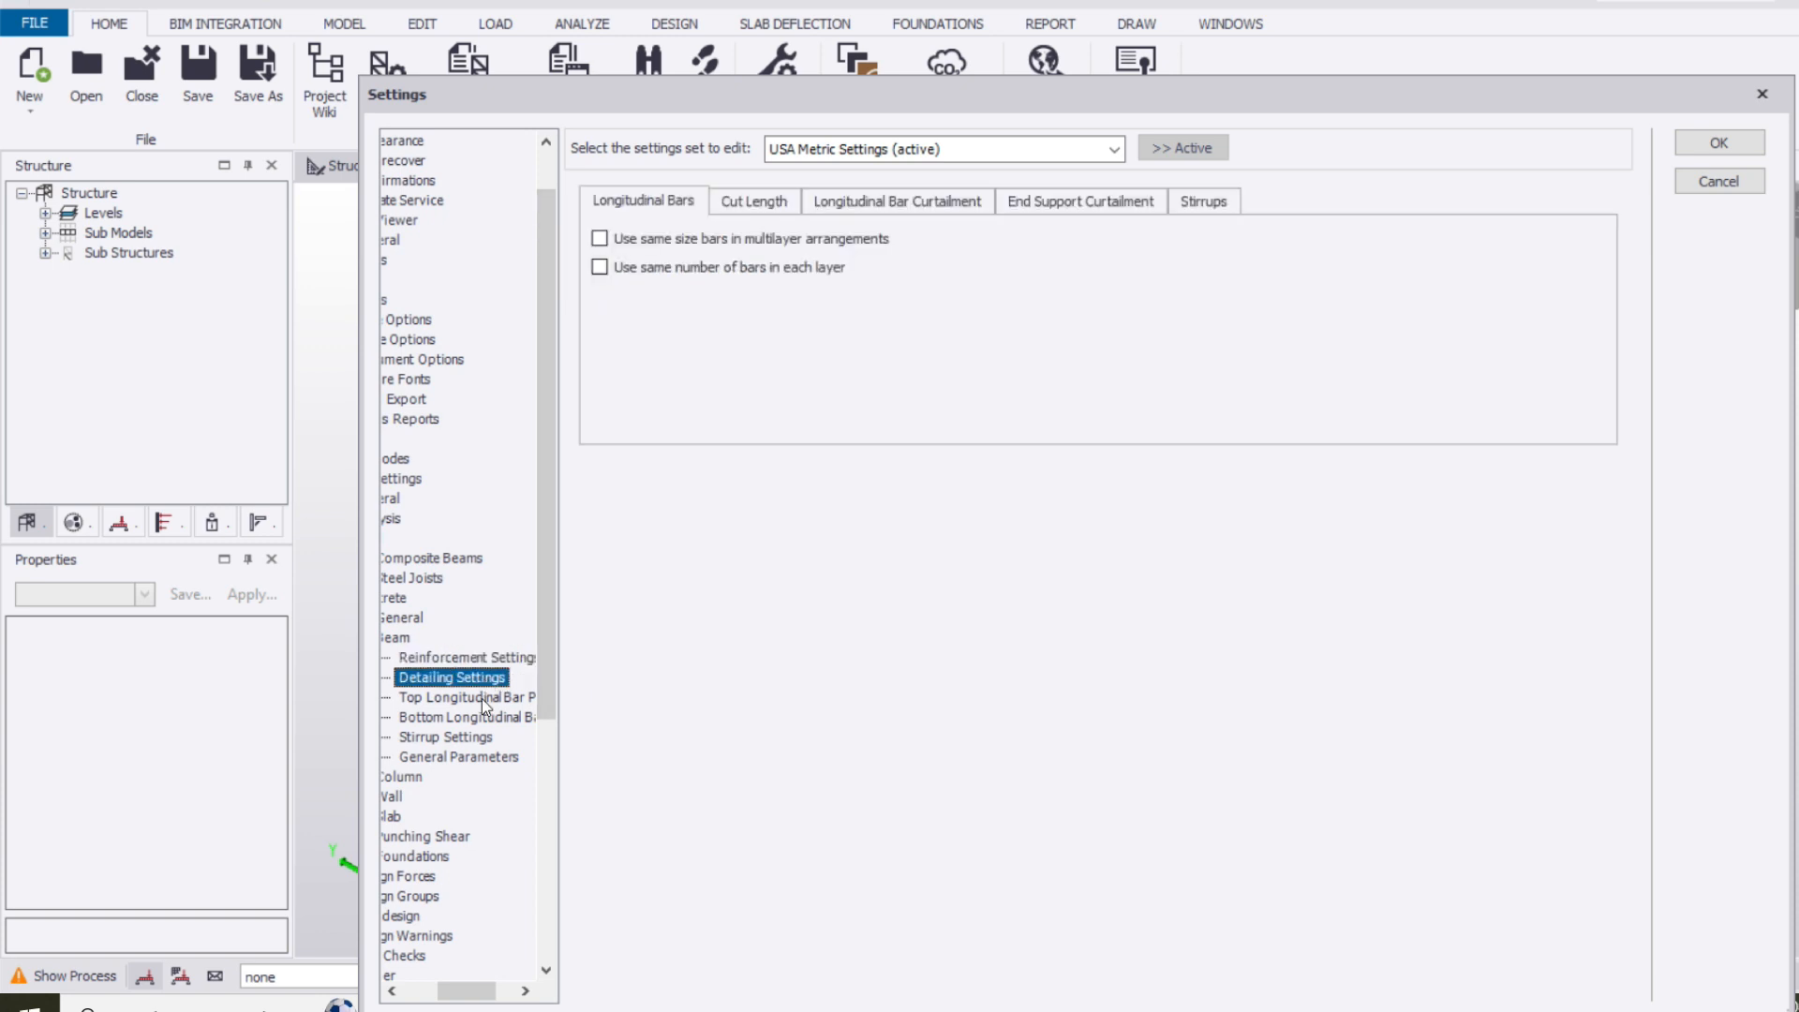
click(482, 699)
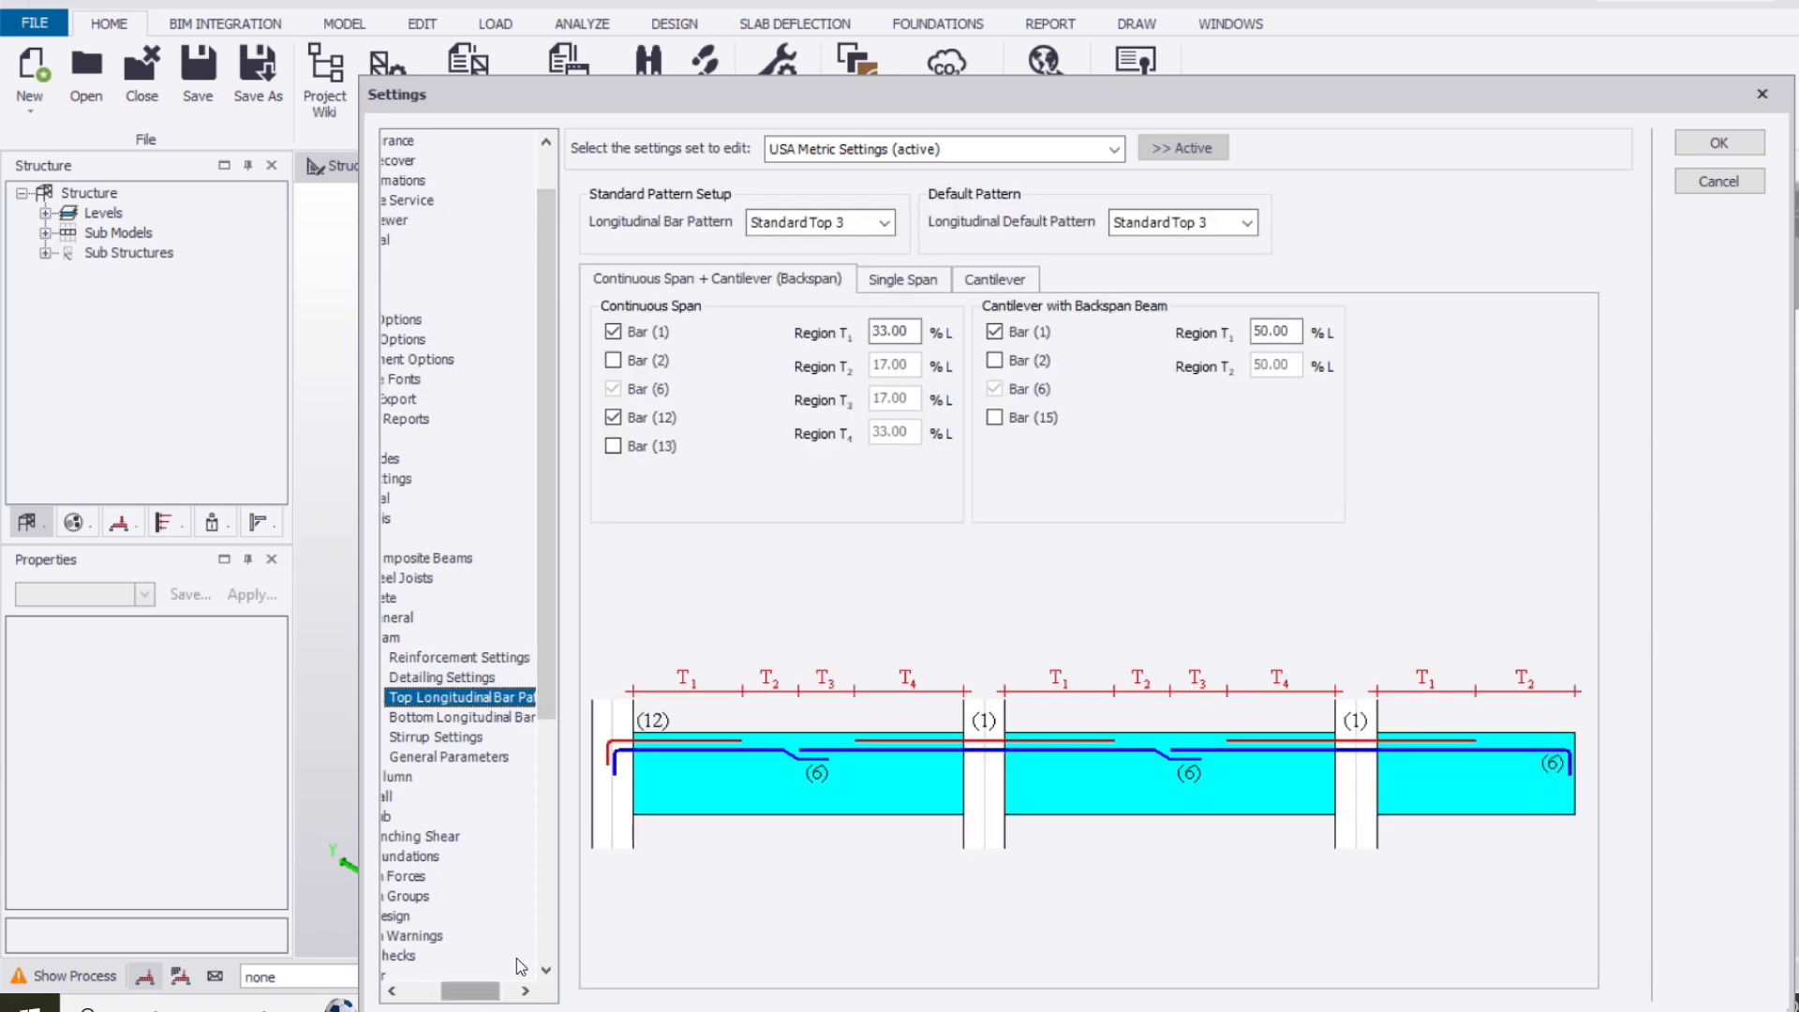
drag(361, 787, 234, 779)
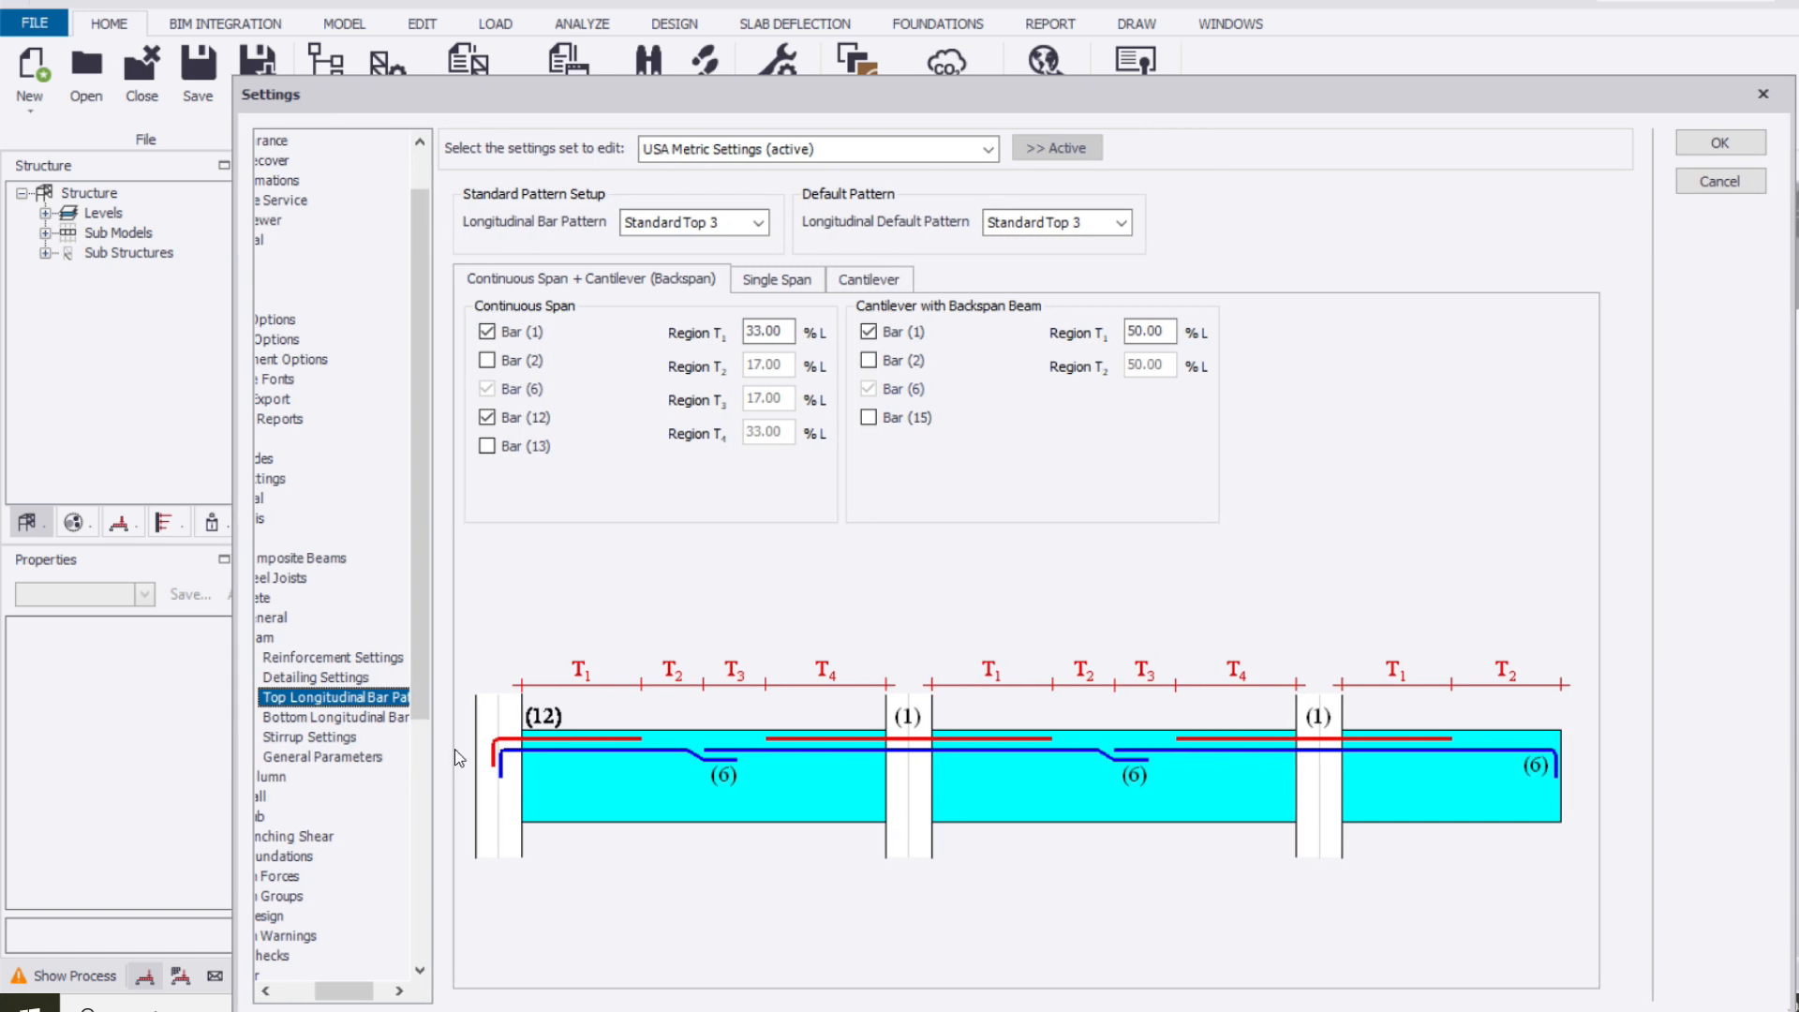
drag(434, 759, 560, 759)
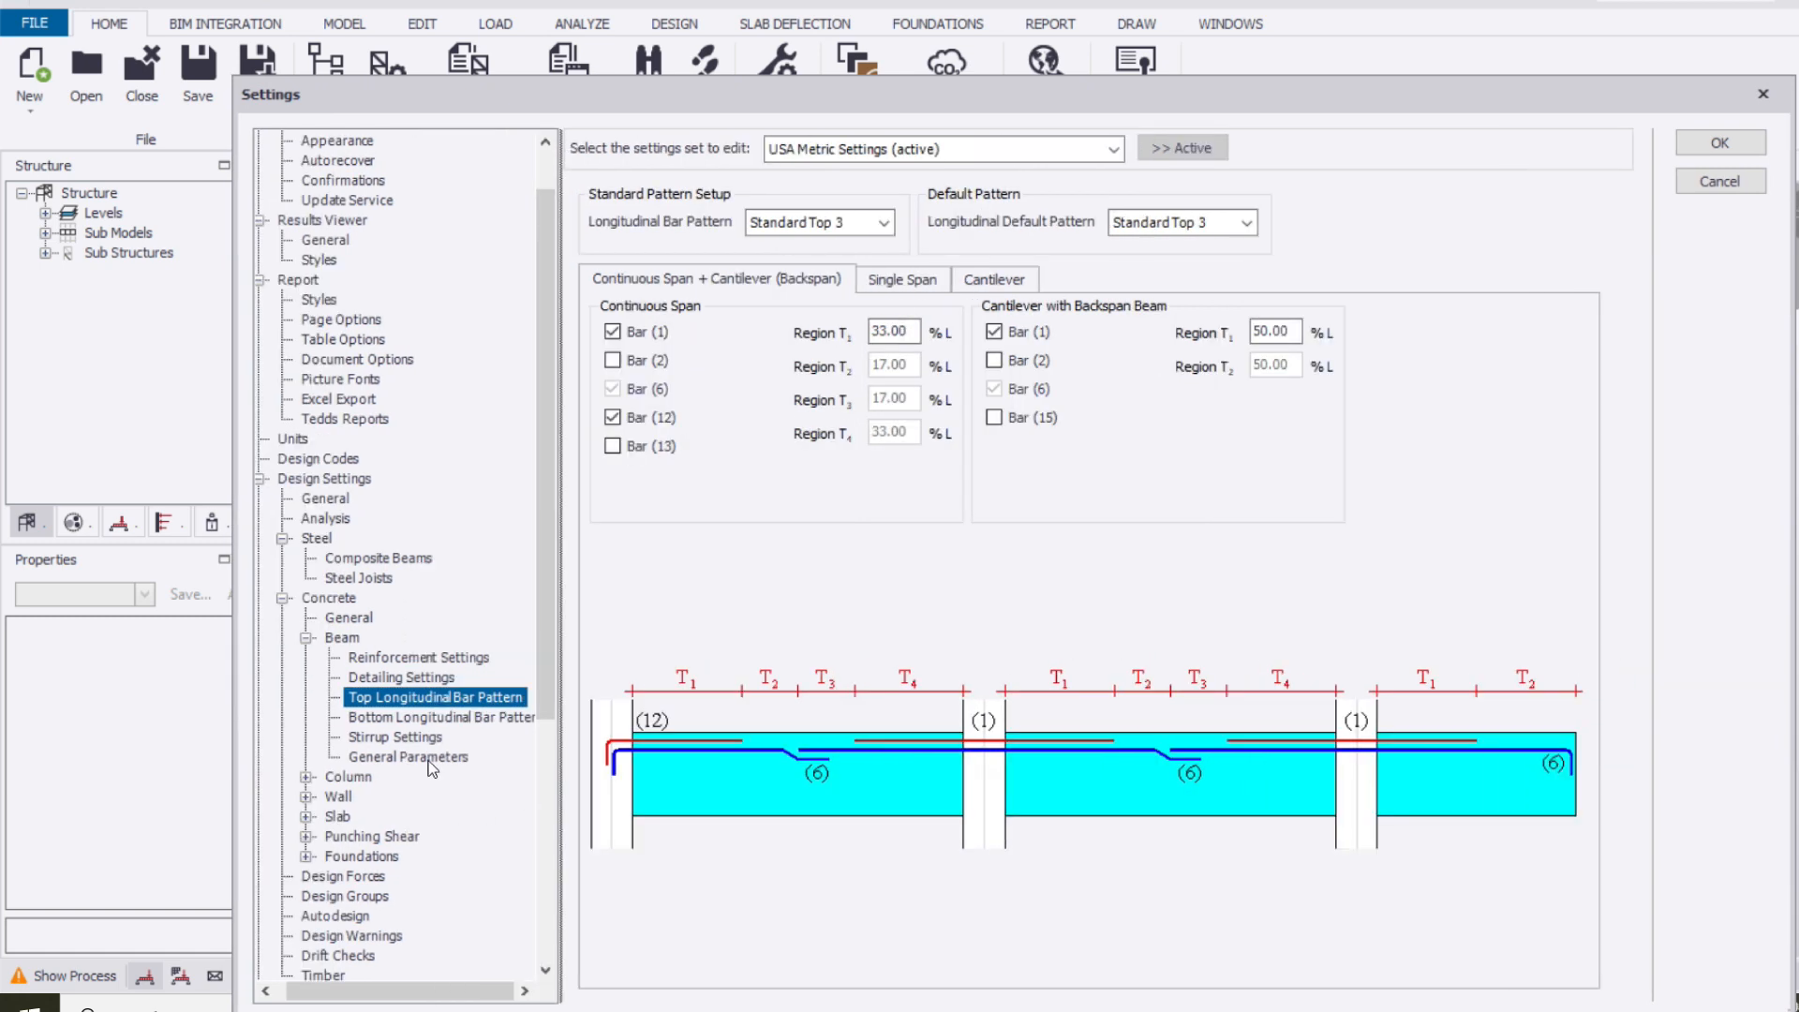
click(438, 718)
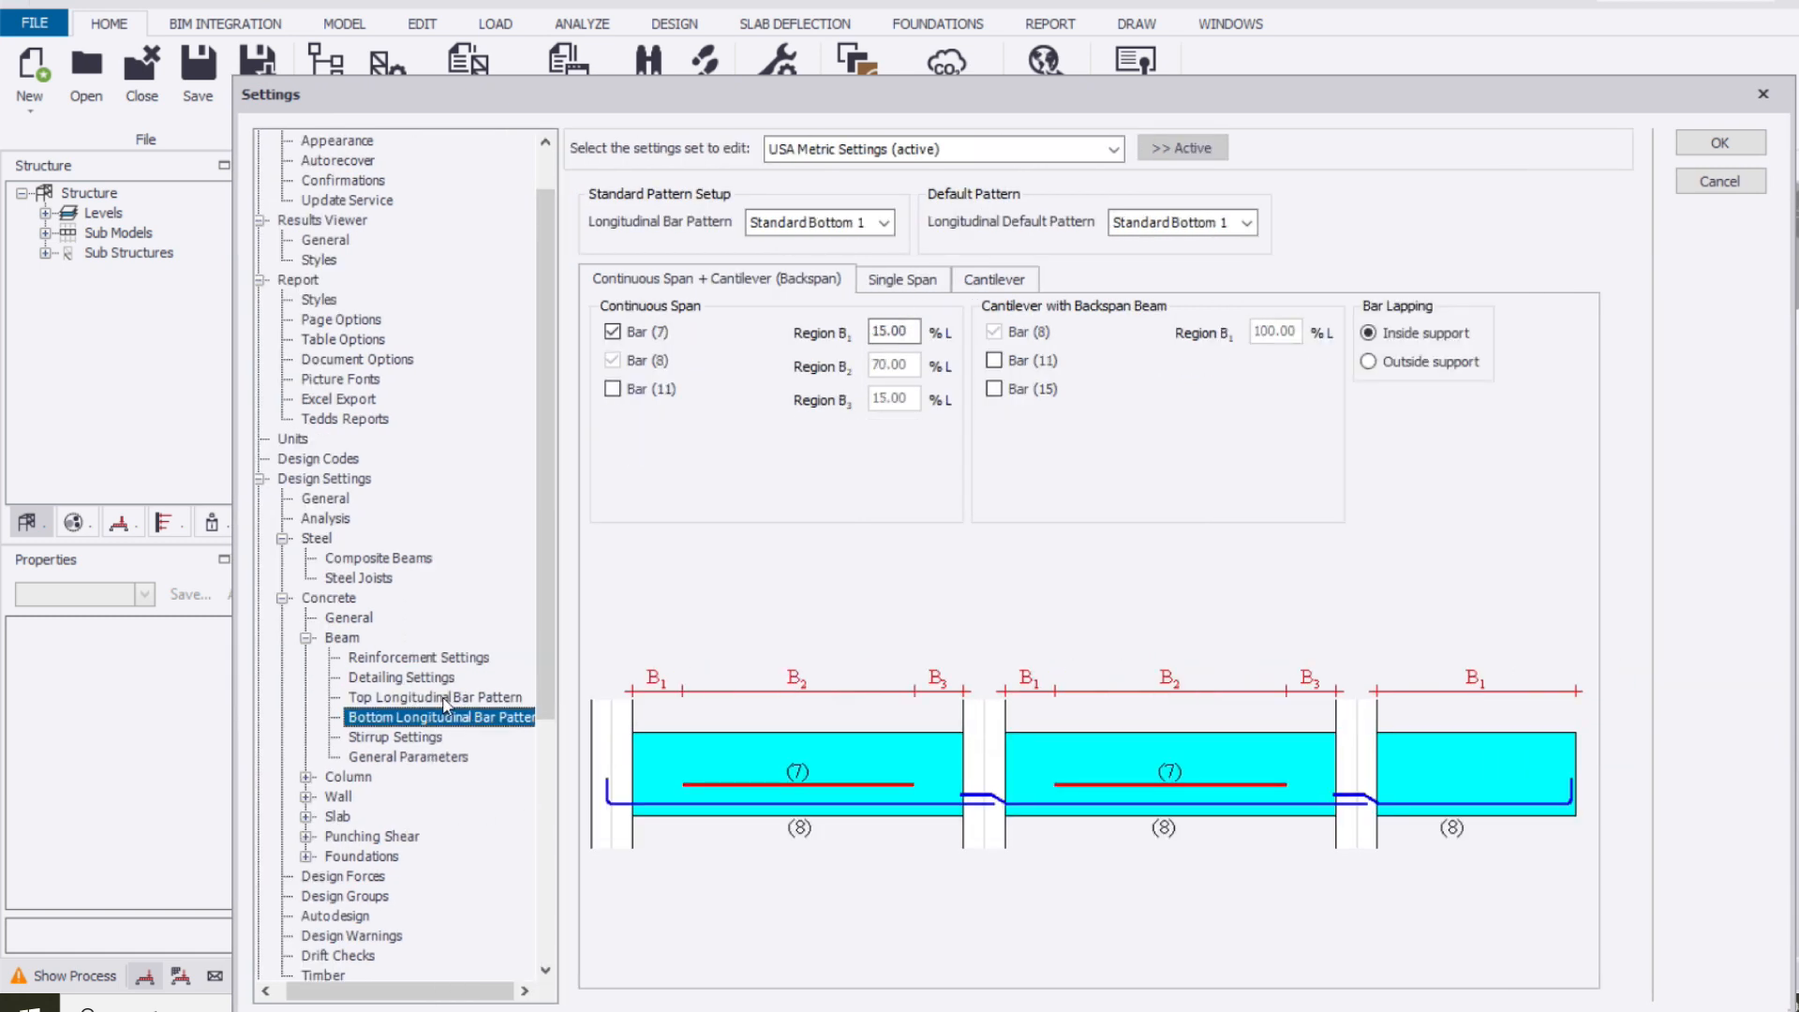
In the concrete beam stirrup settings, set the maximum stirrup bar size to 13
click(414, 738)
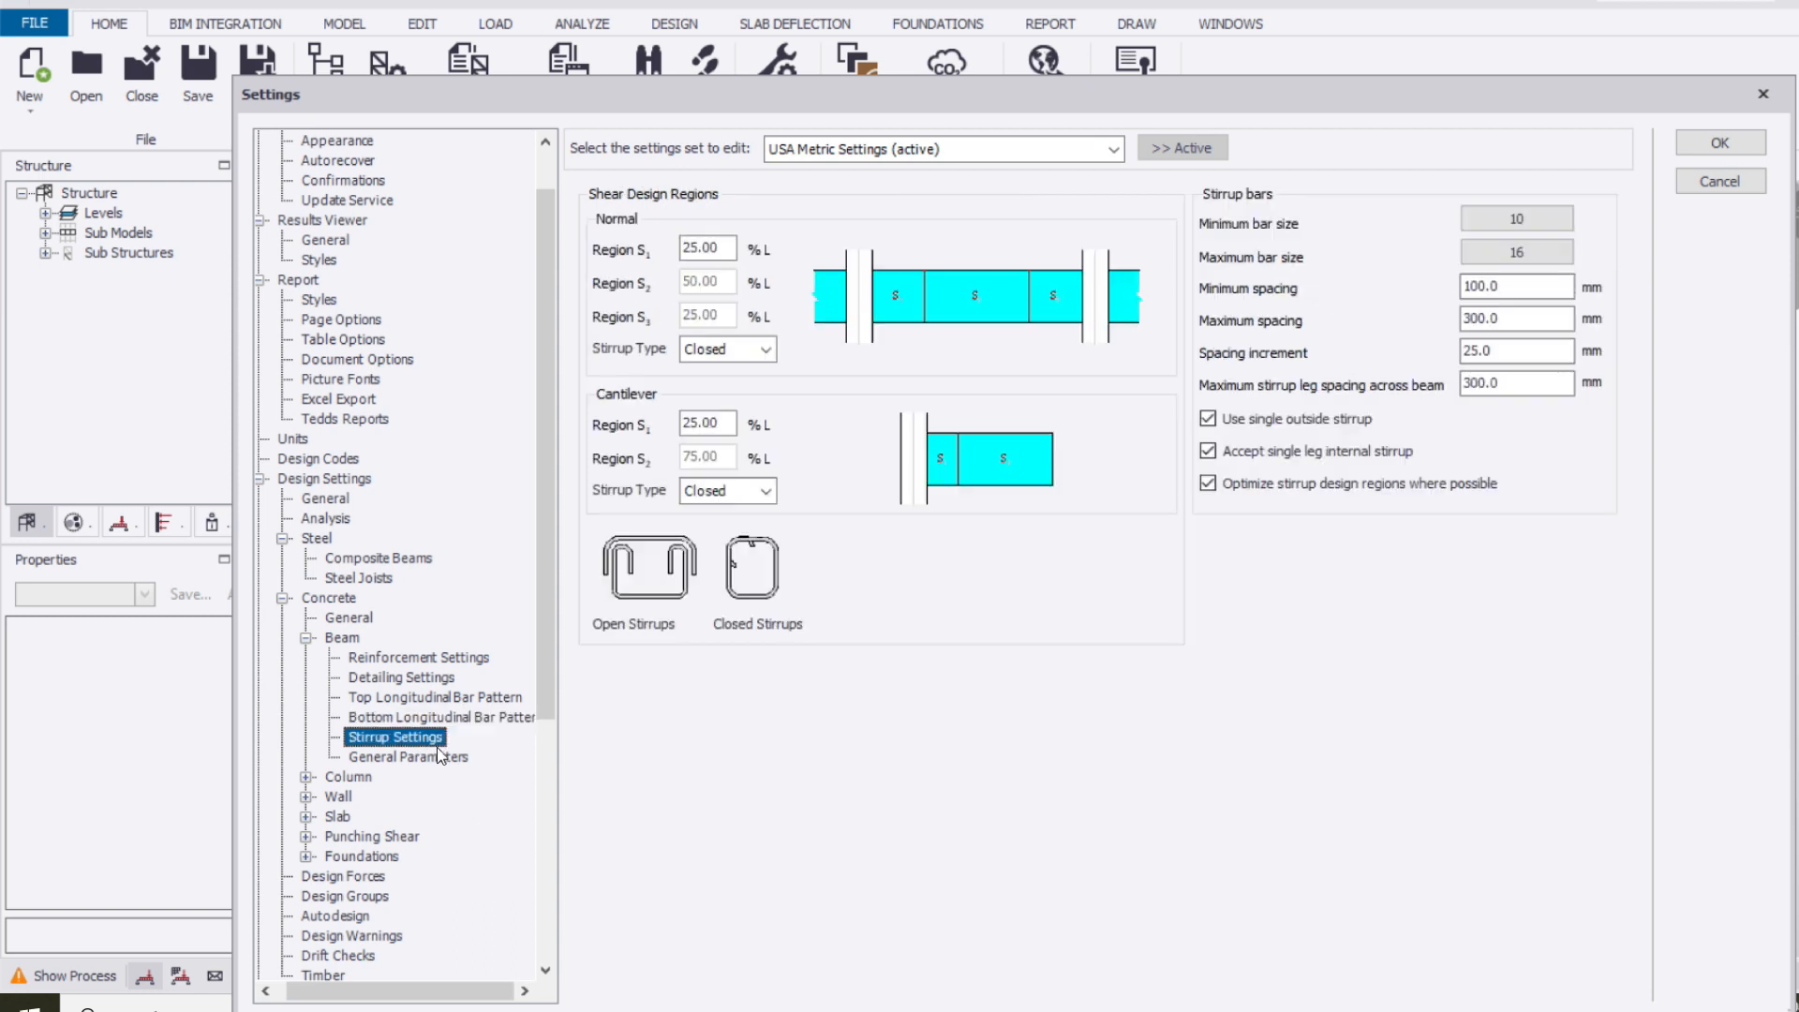
click(1503, 253)
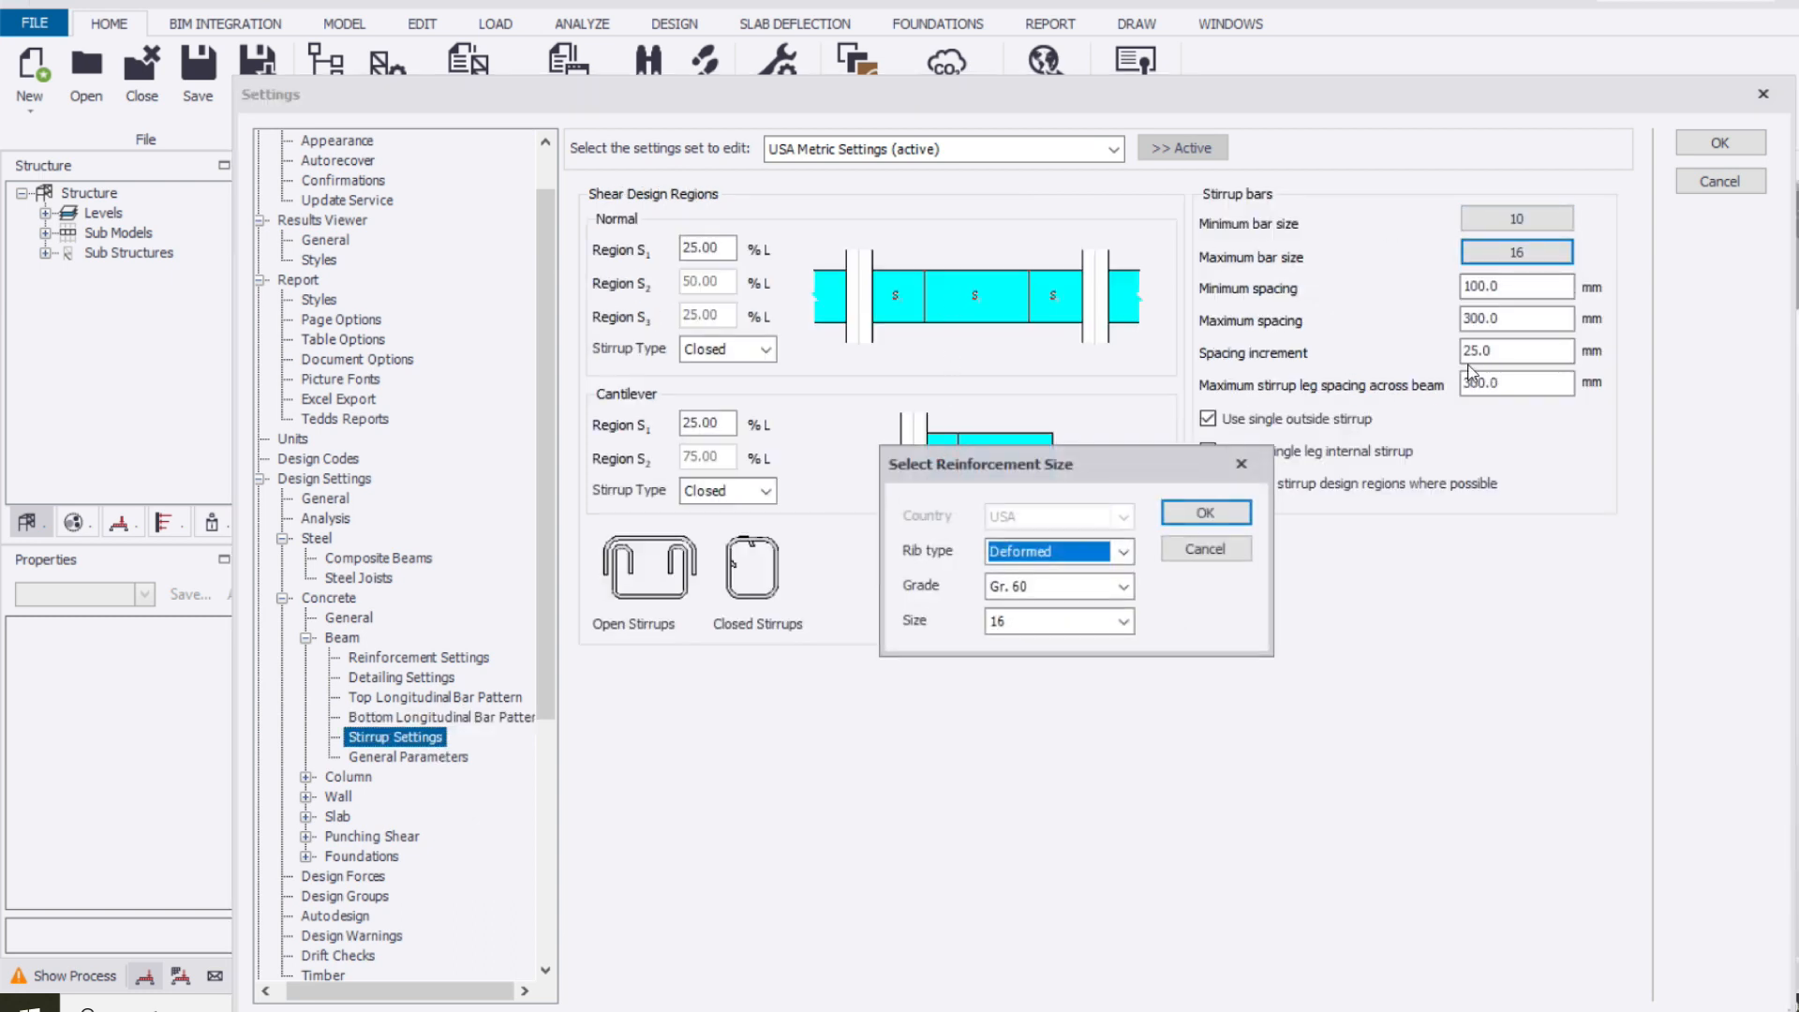
click(1037, 626)
click(1019, 671)
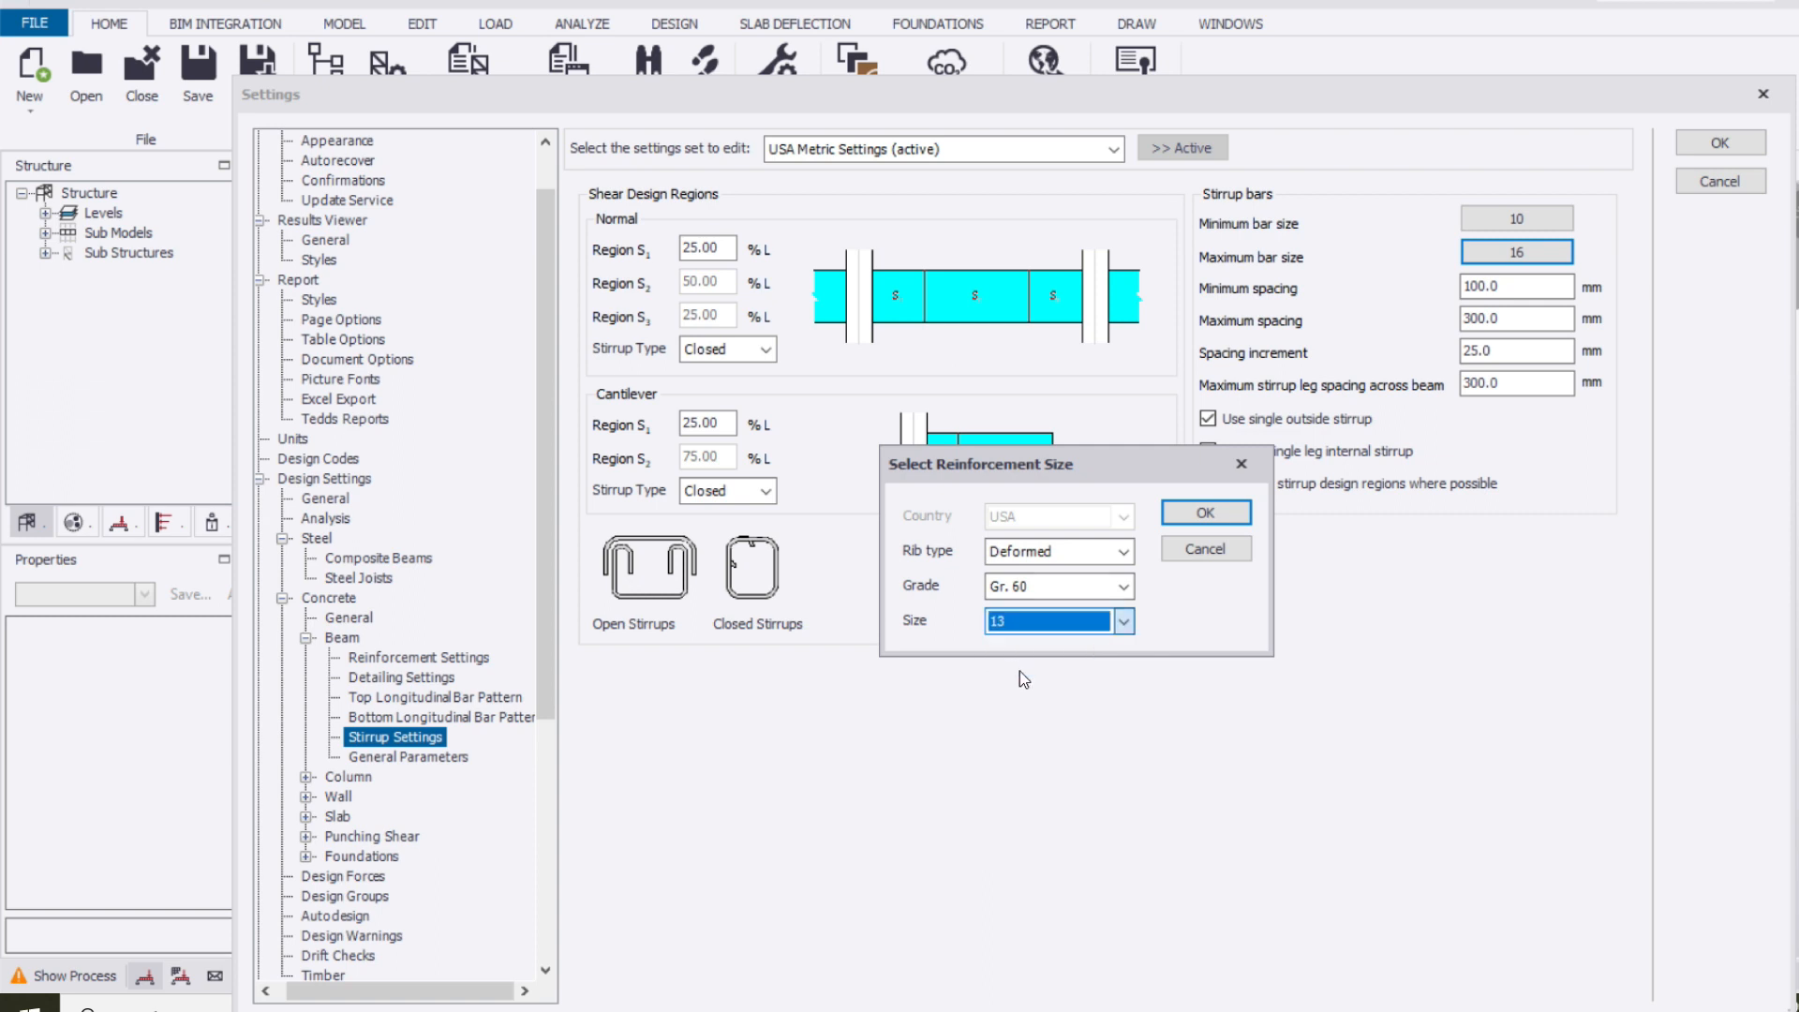
click(1224, 520)
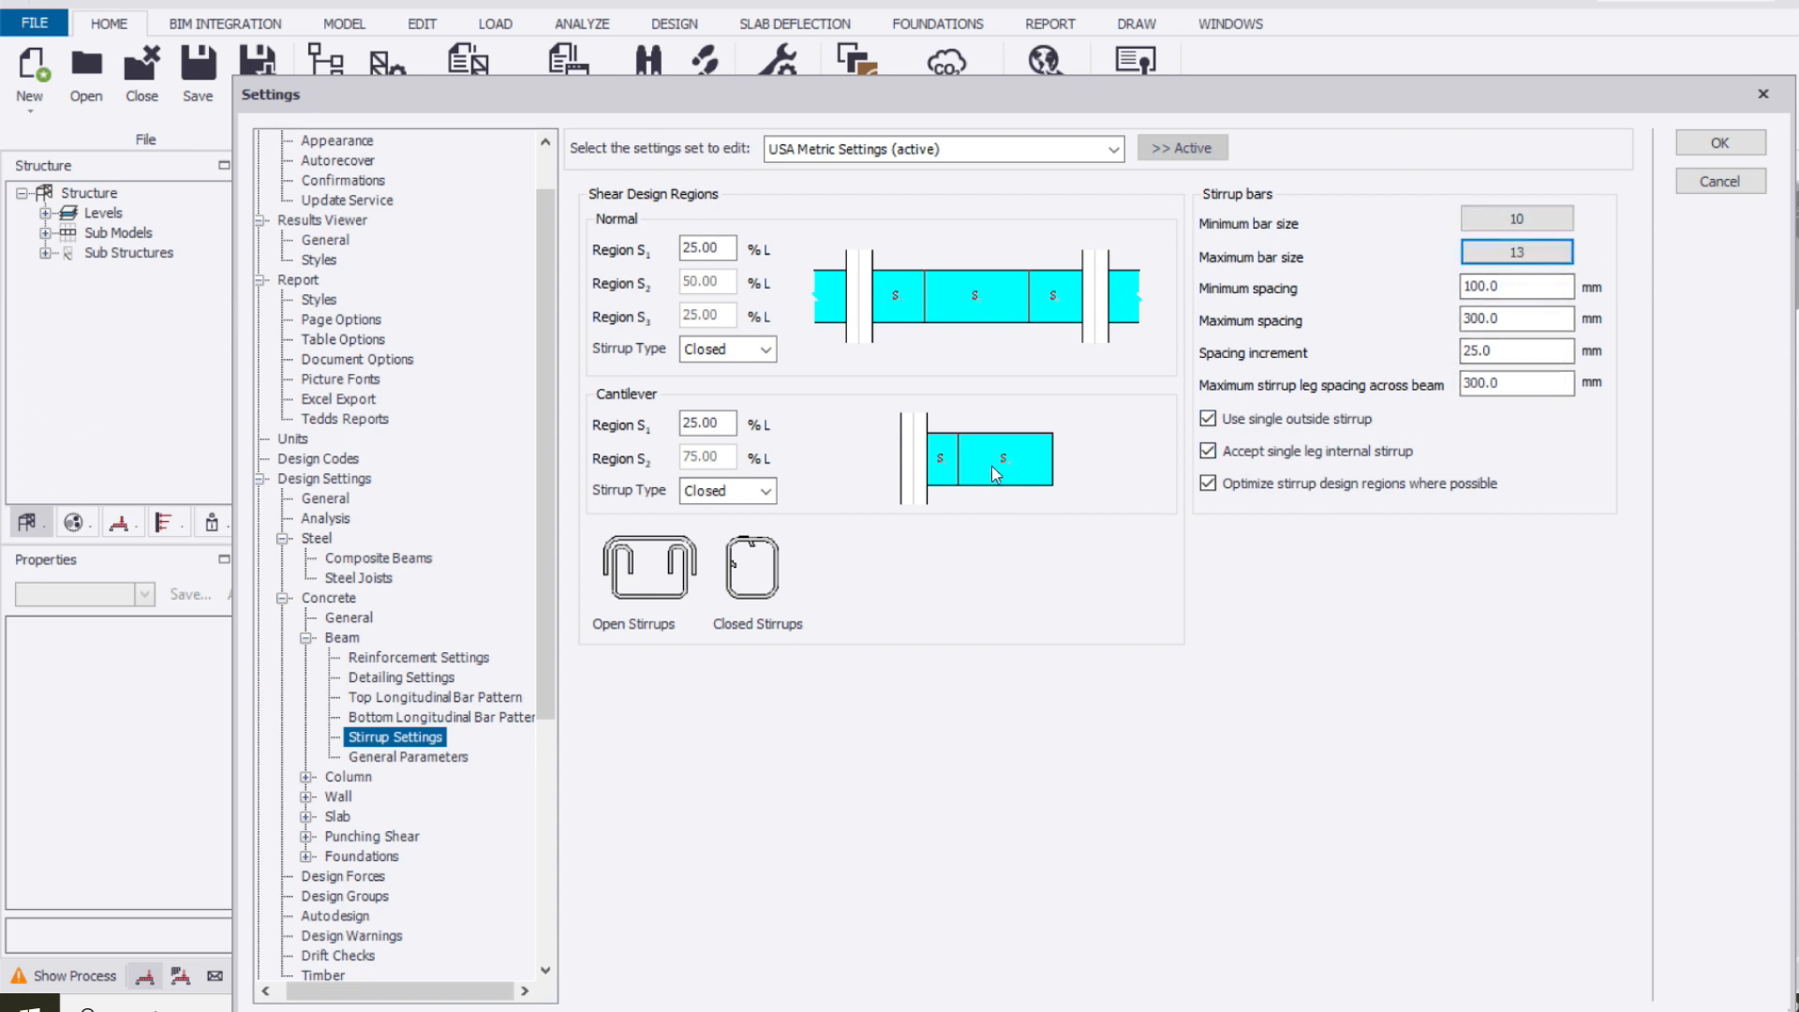
Review the concrete beam general parameters for fixity, aggregate size, deflection and effective flanges
scroll(392, 718, down, 2)
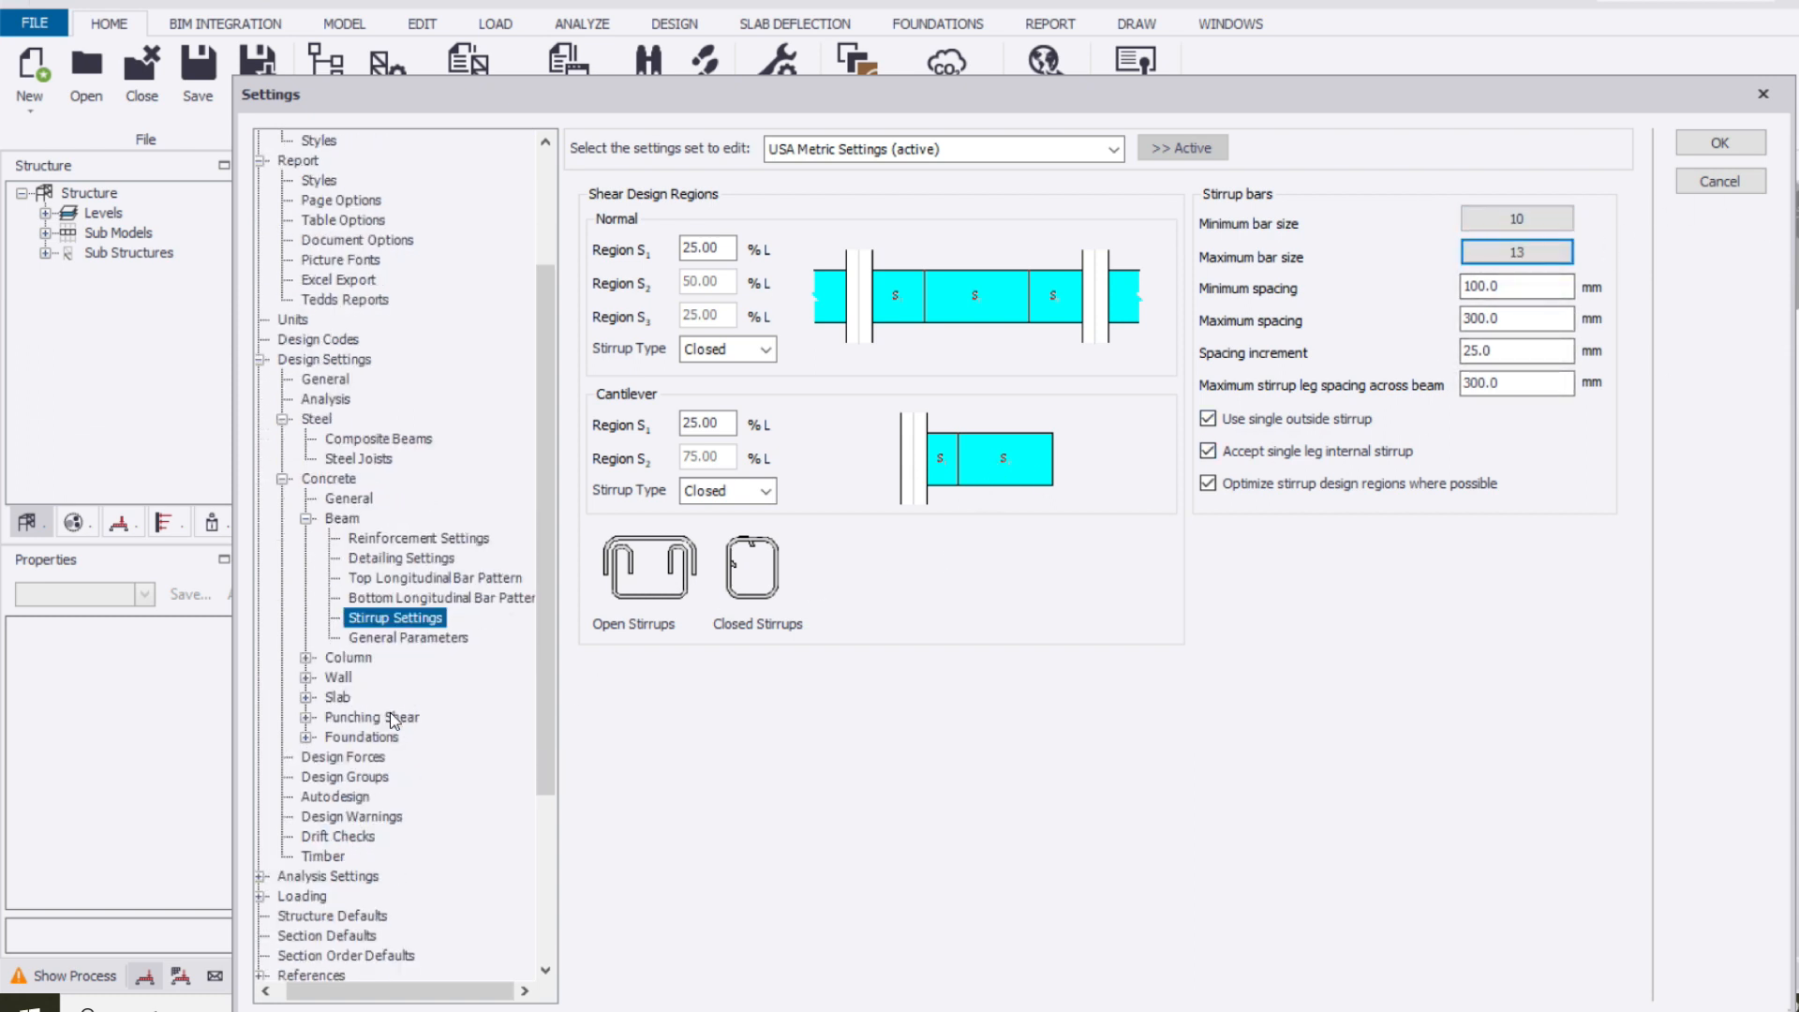
click(418, 639)
scroll(356, 469, down, 3)
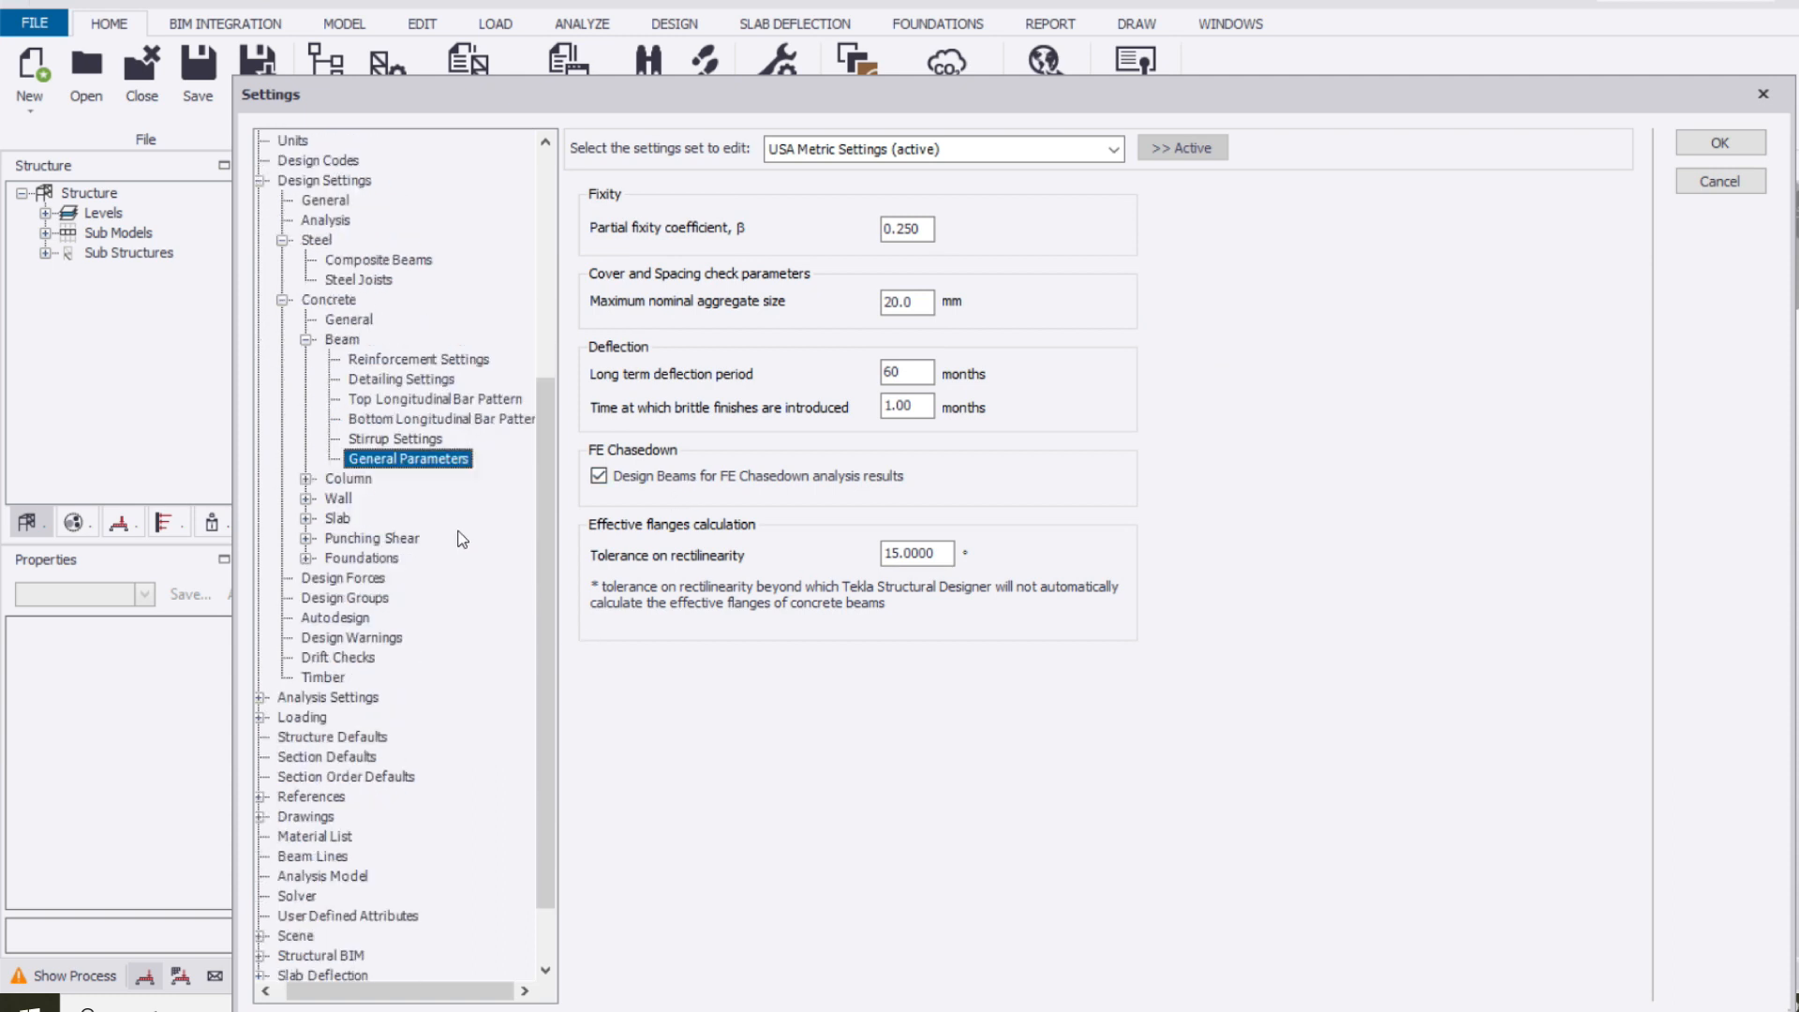
Set the maximum vertical bar size for concrete columns to 25
click(348, 479)
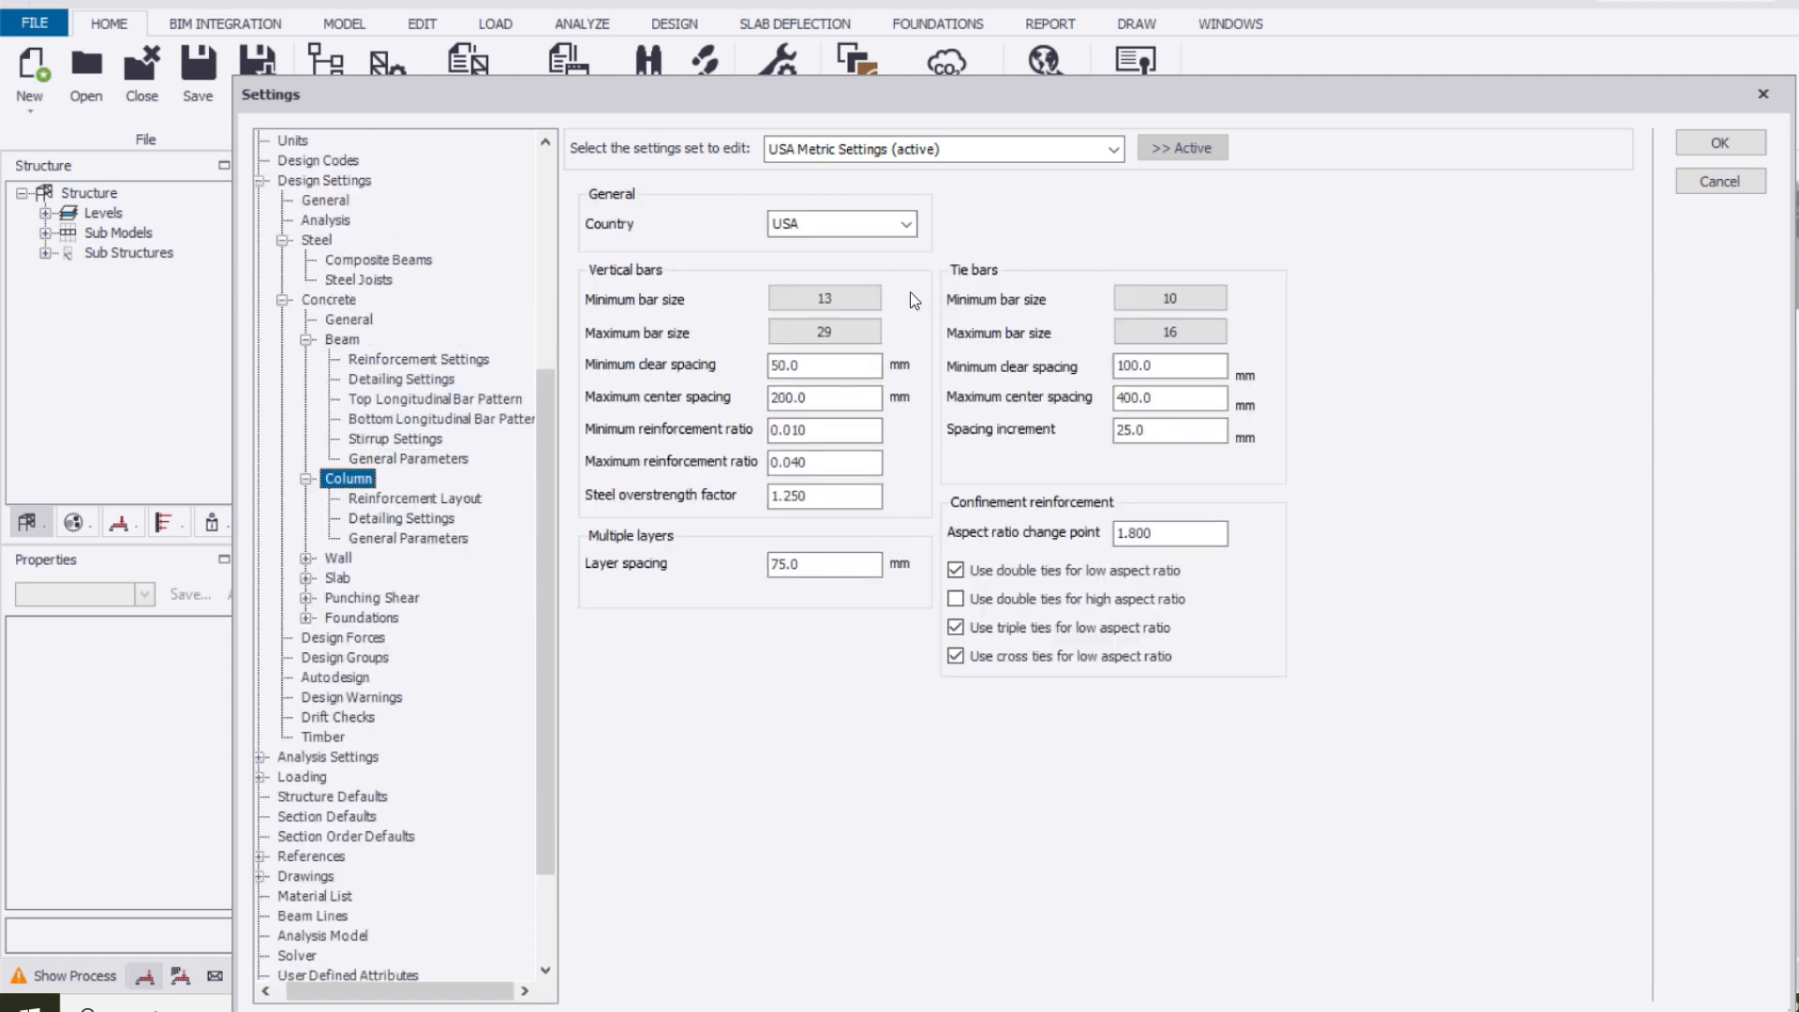
click(825, 332)
click(1053, 619)
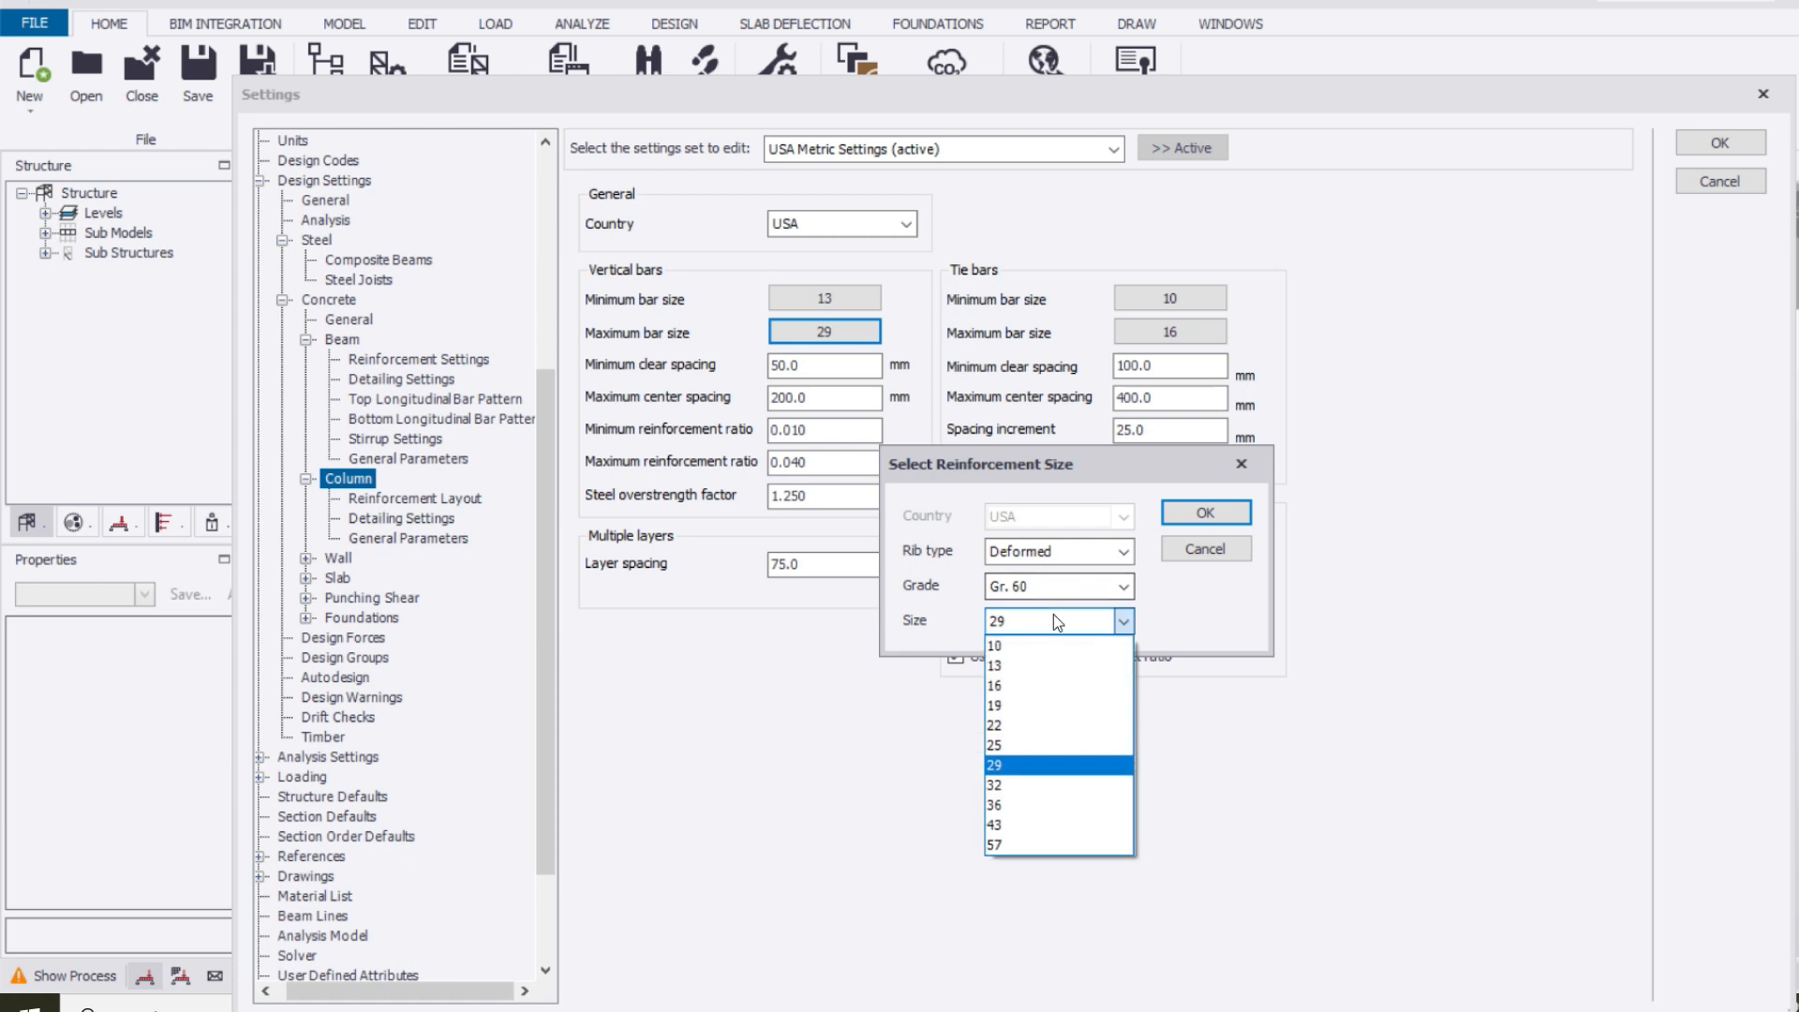
click(1031, 746)
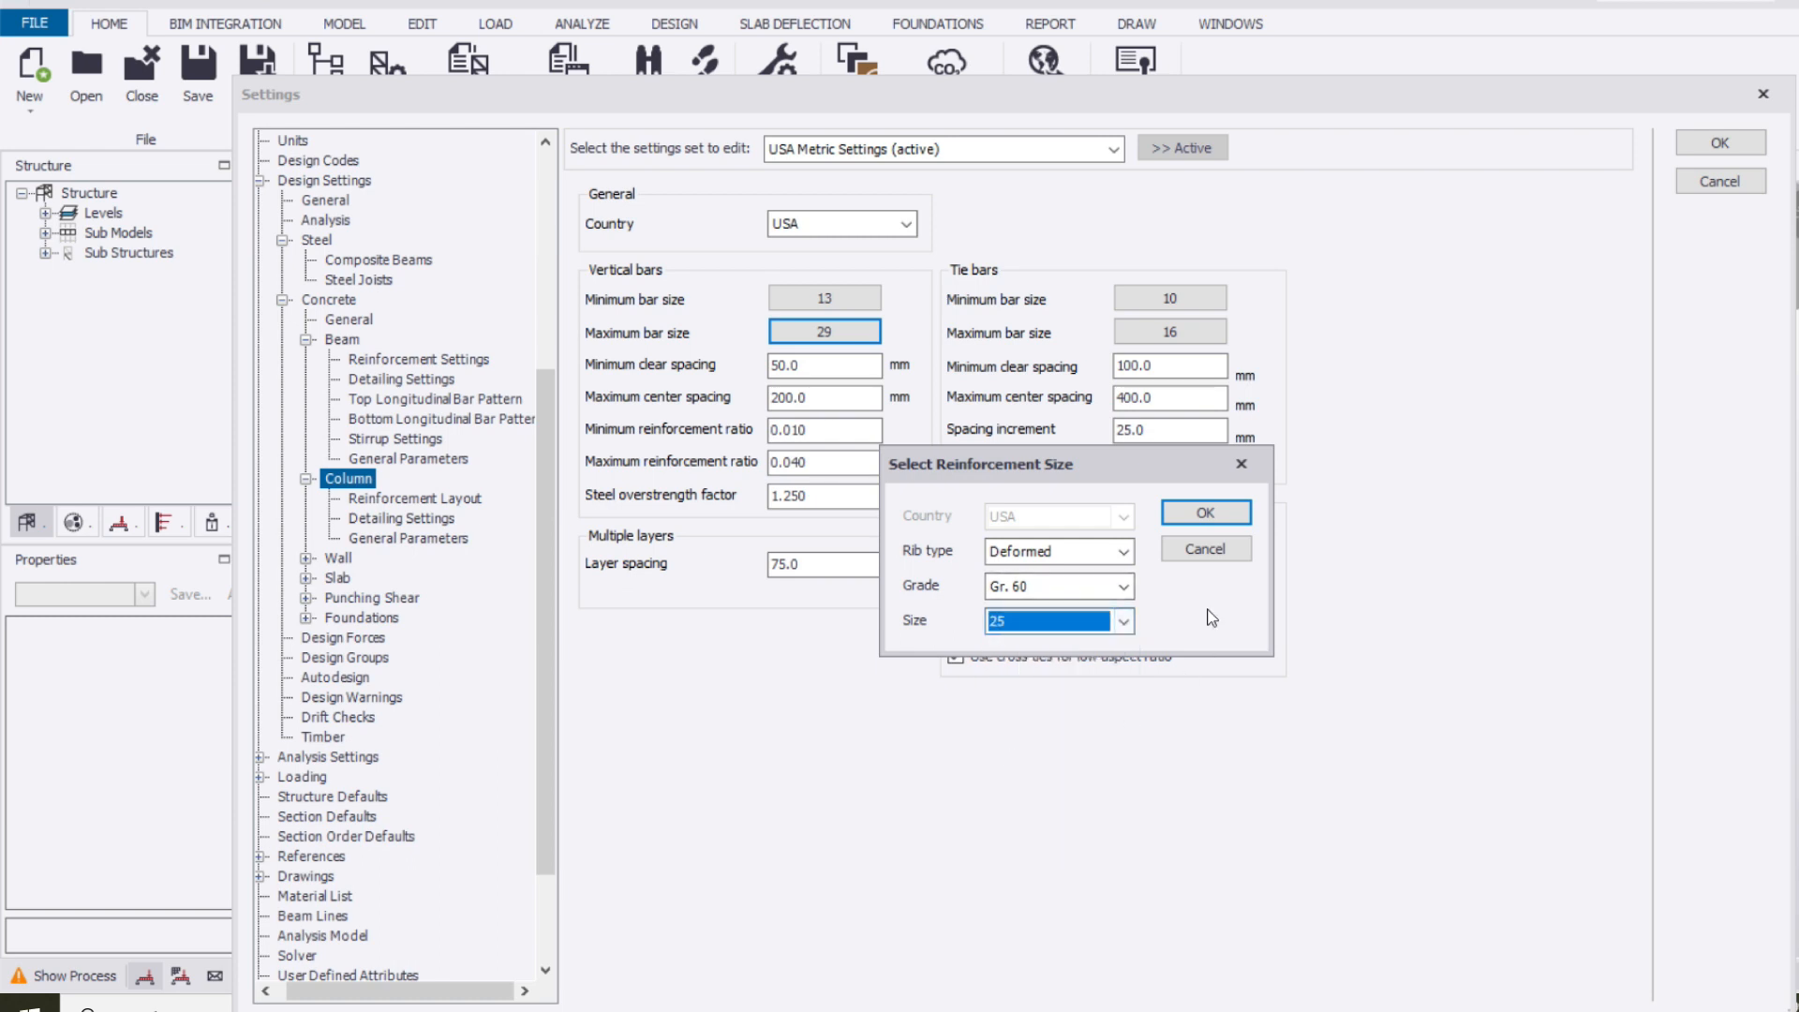
click(1205, 514)
Set the maximum tie bar size for concrete columns to 13
click(1166, 332)
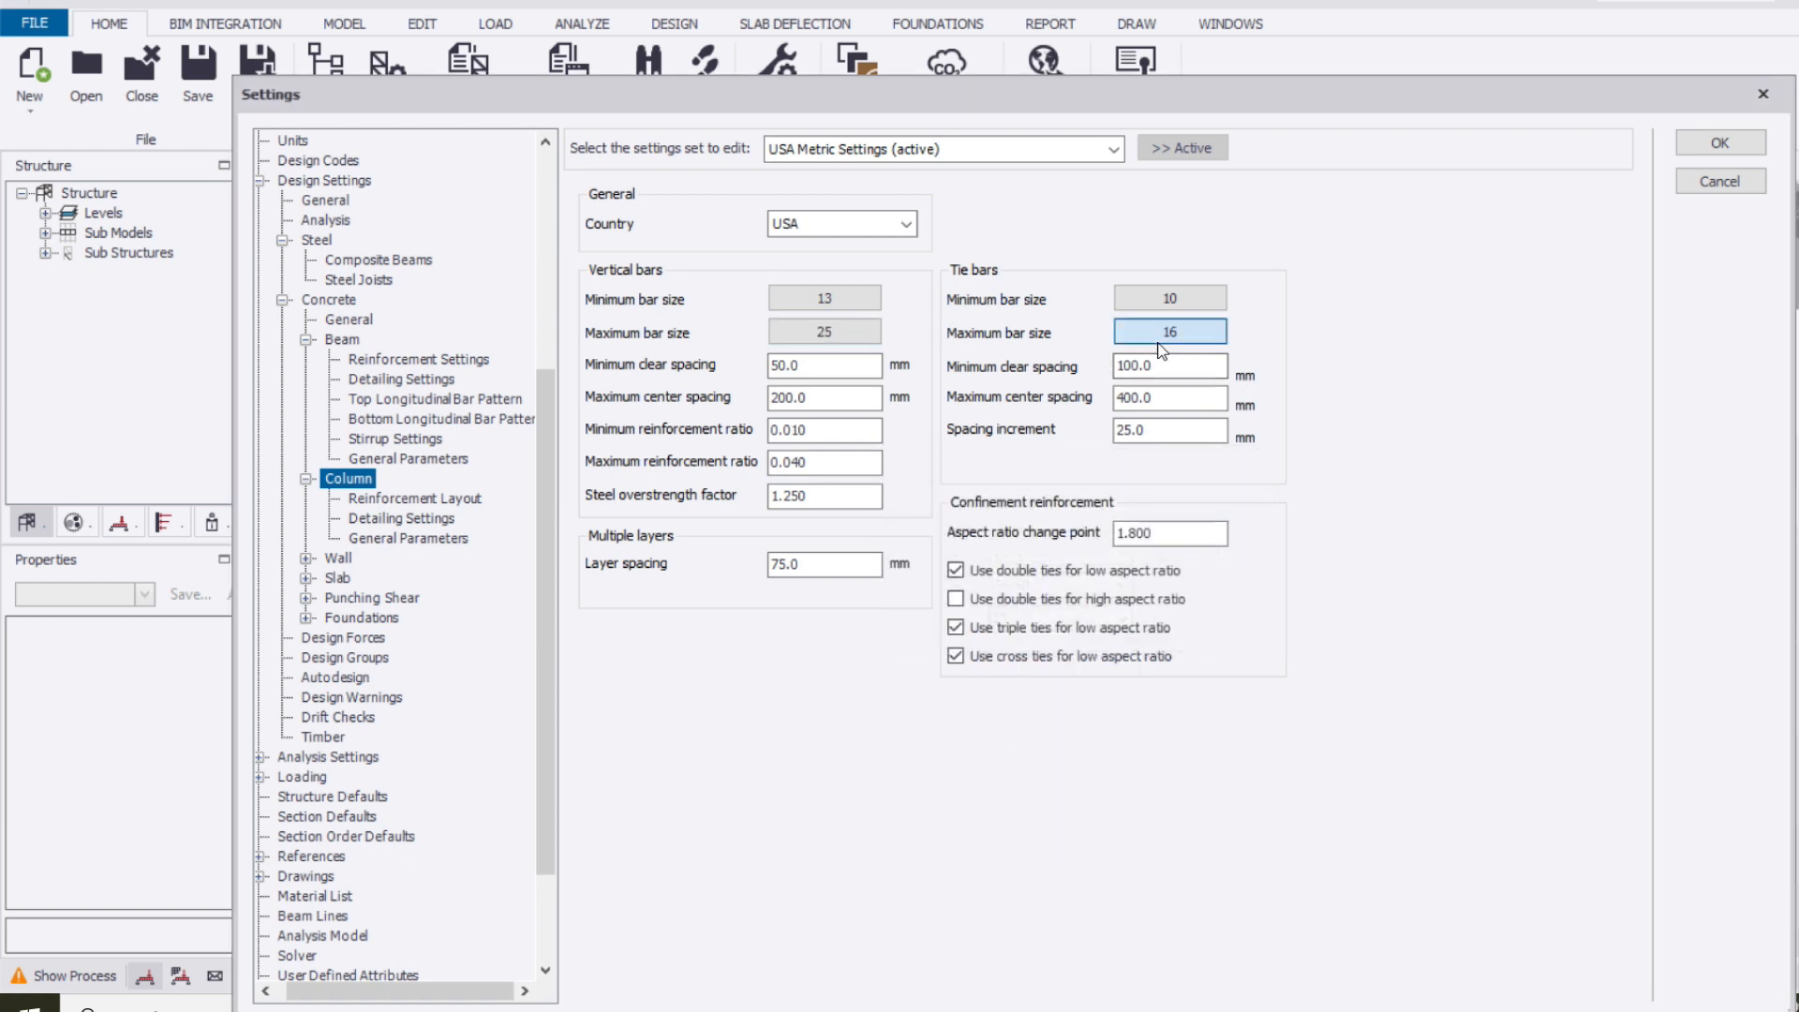
click(1053, 620)
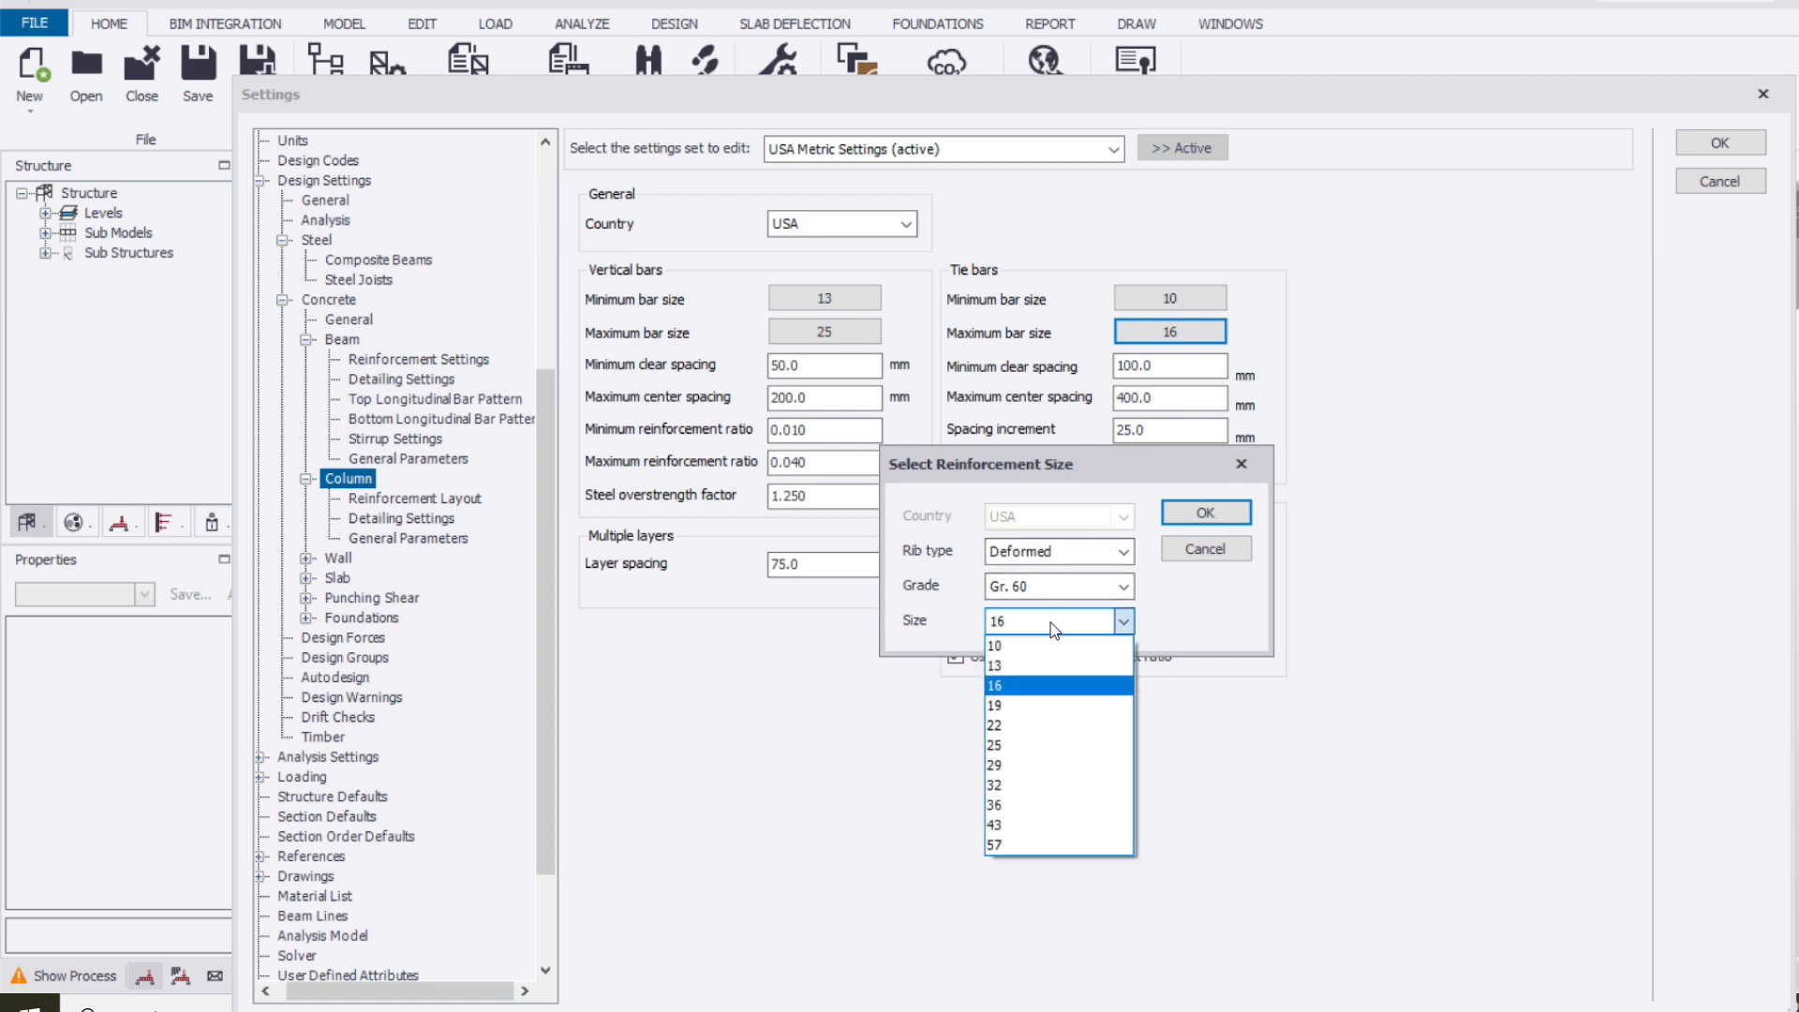
click(1035, 666)
click(1231, 515)
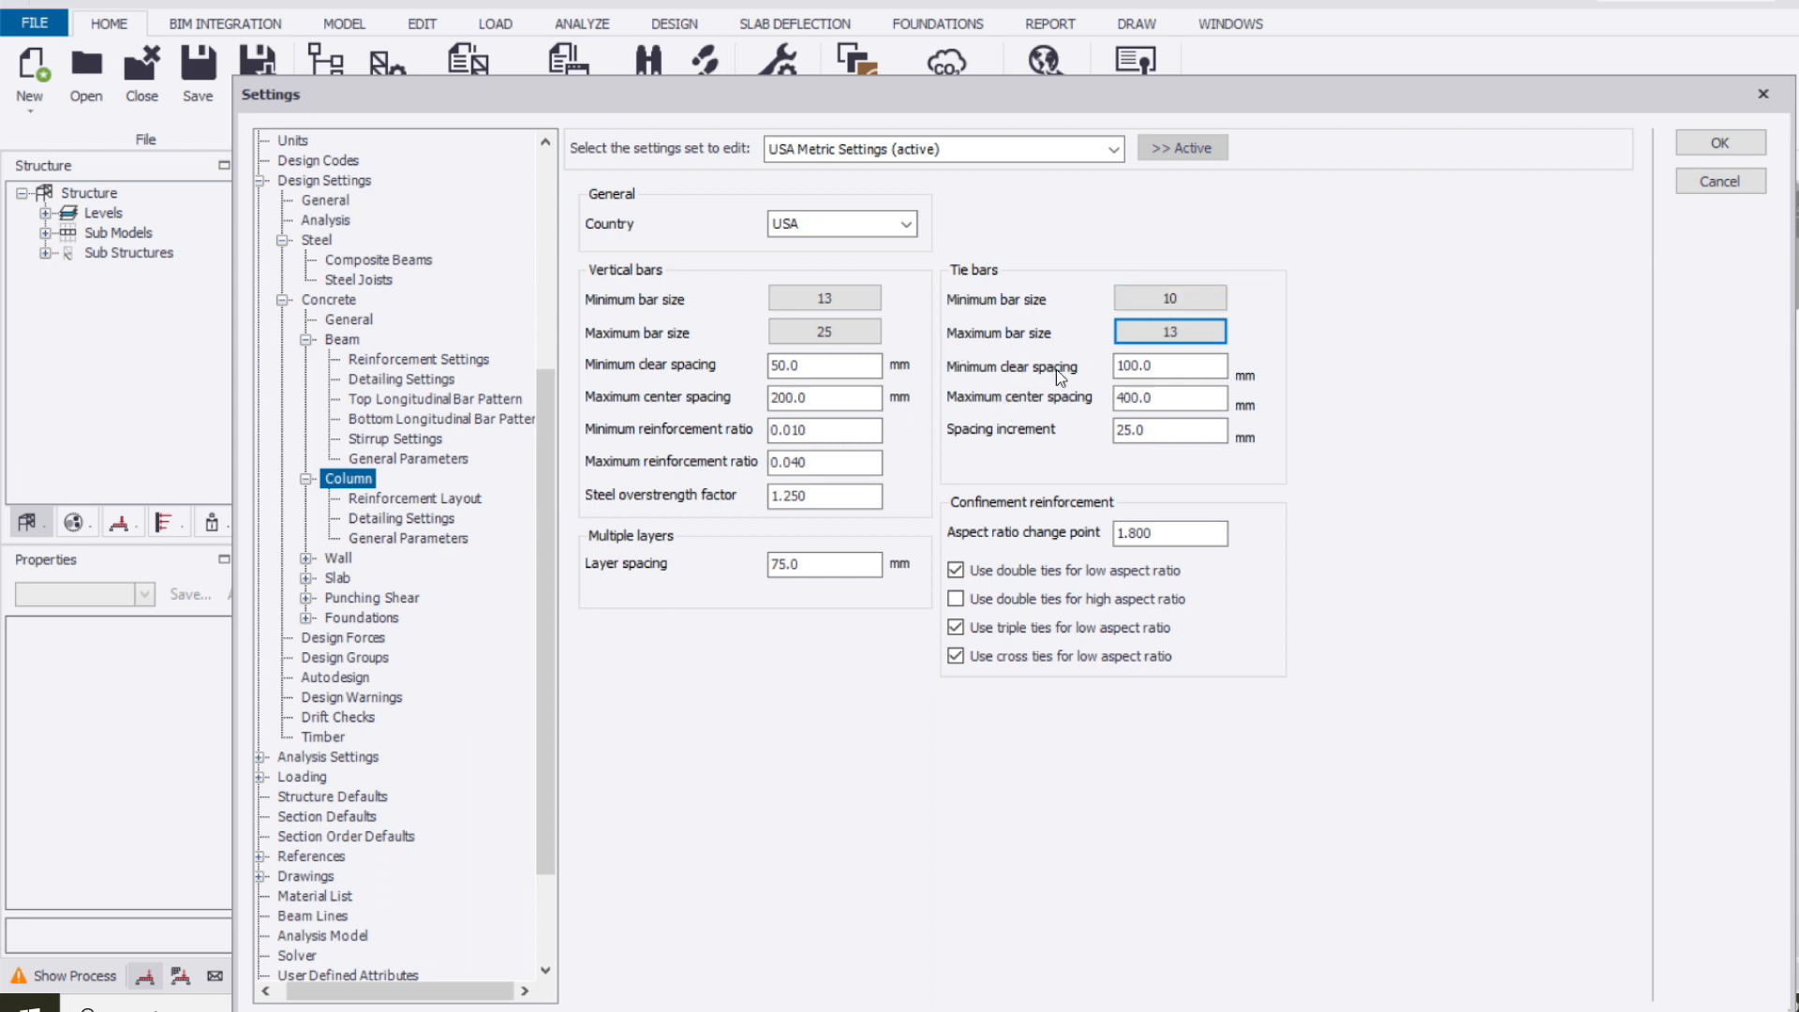
Review the concrete column reinforcement layout, detailing settings and general parameters, as well as the wall reinforcement settings
click(447, 499)
click(431, 539)
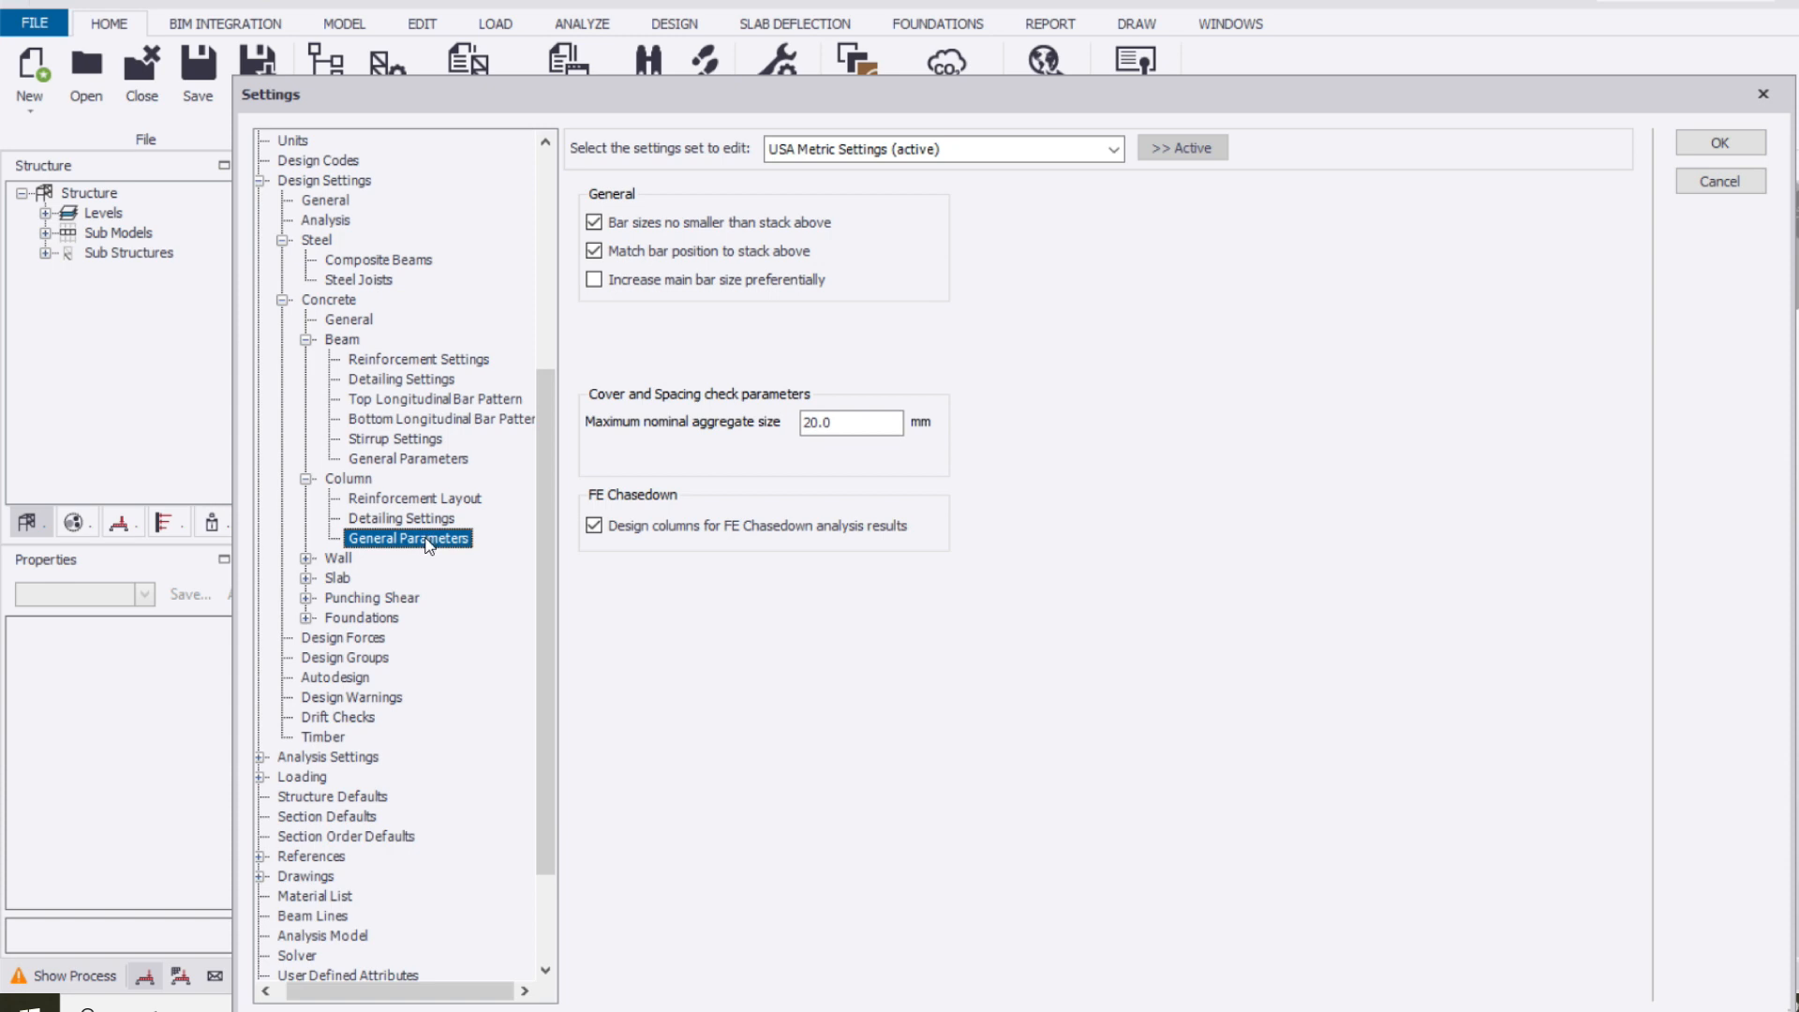
click(425, 520)
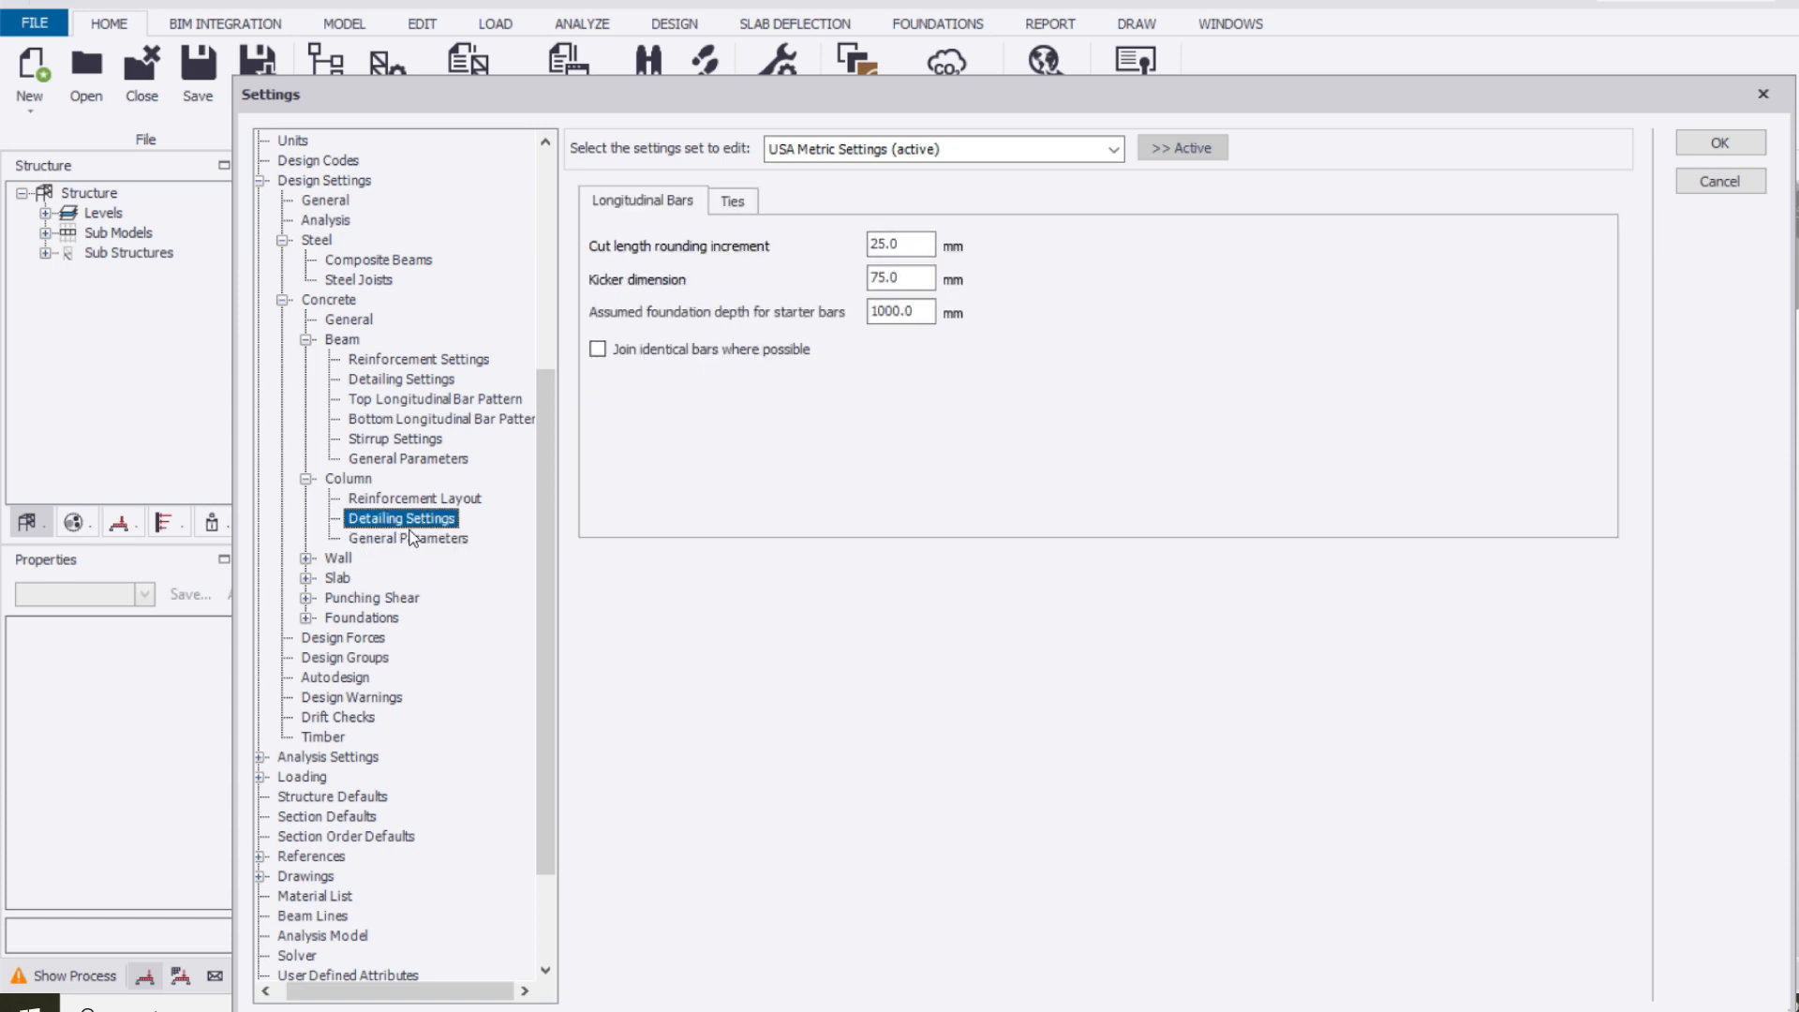
click(394, 539)
double_click(340, 561)
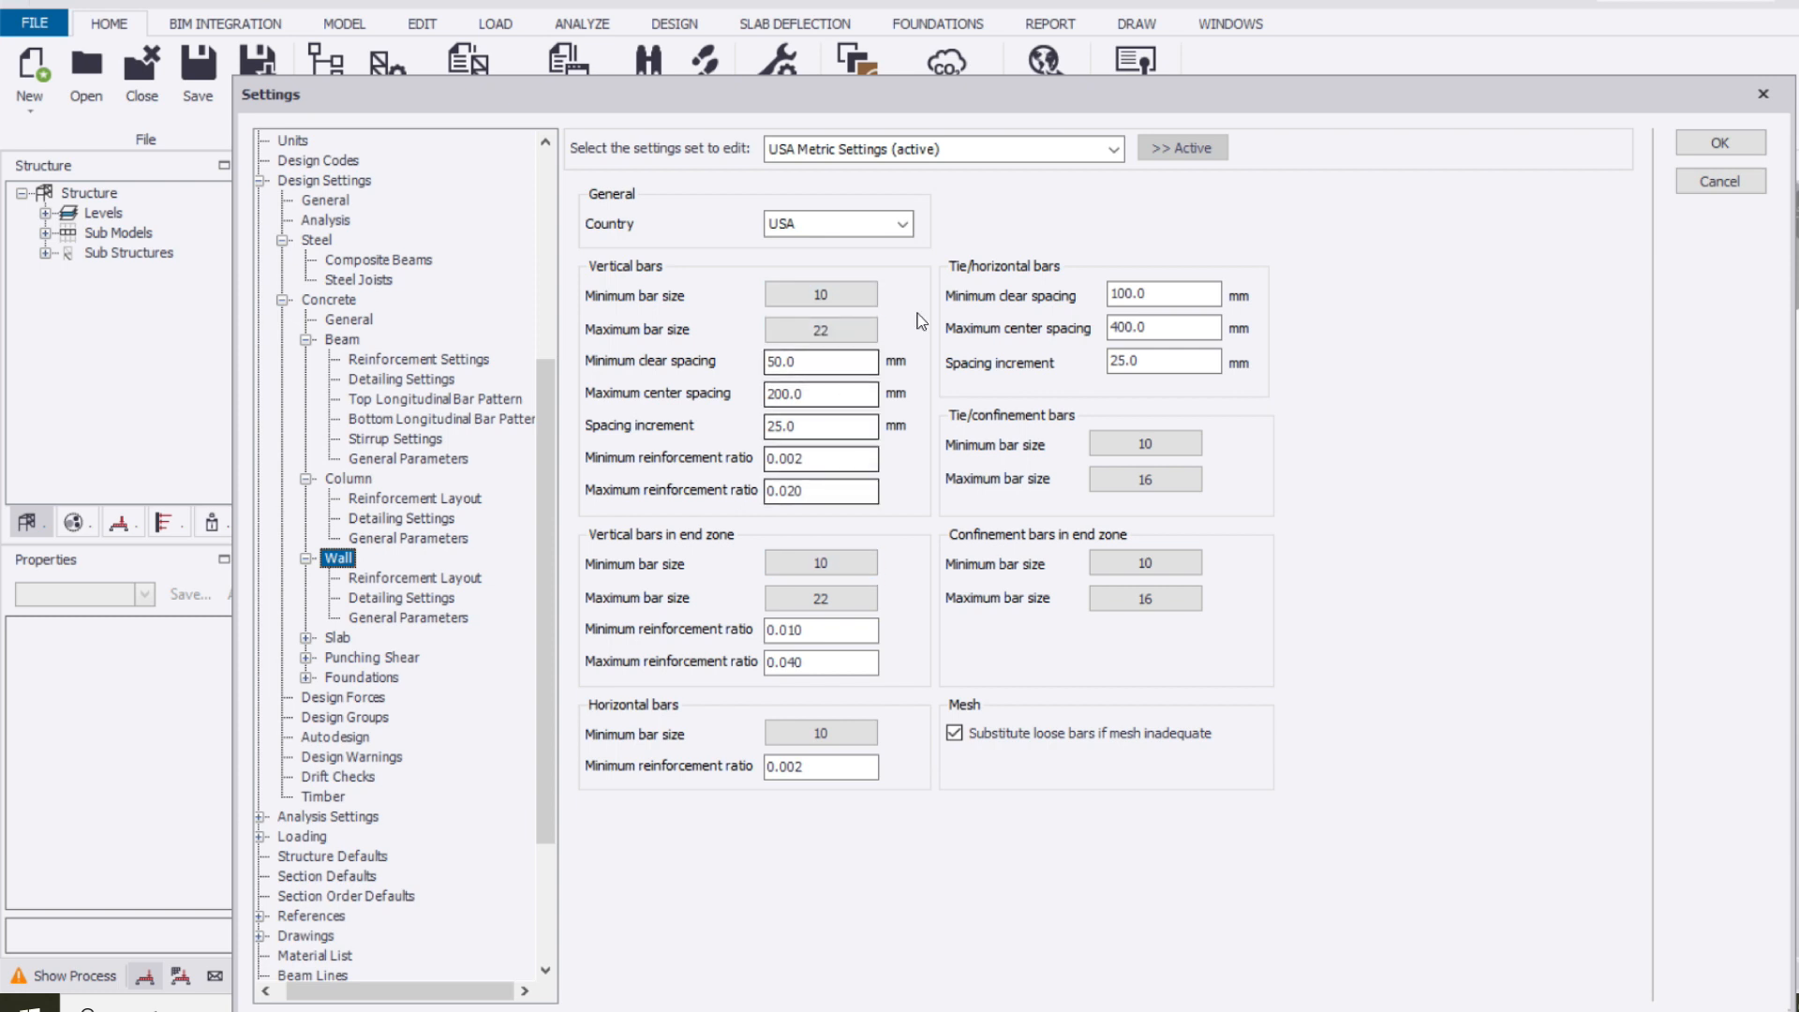
Set the maximum loose bar size for concrete slabs on beams to 13
double_click(349, 637)
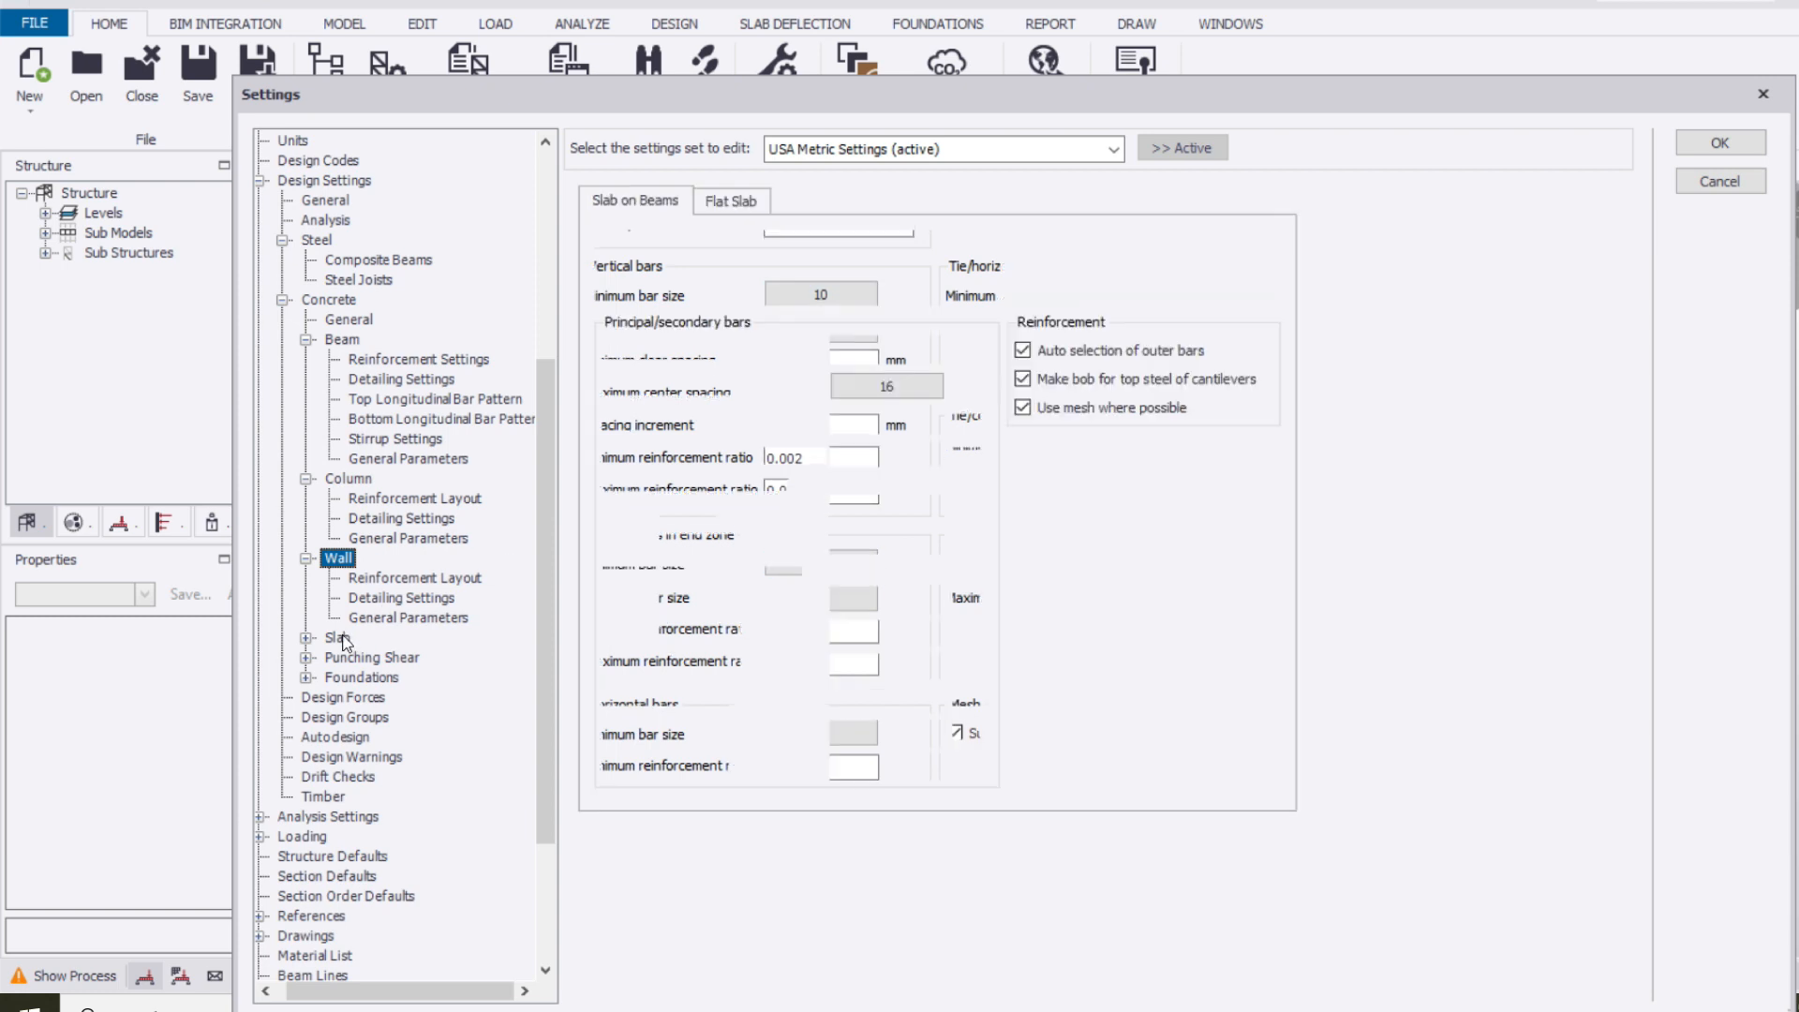
click(911, 387)
click(1079, 622)
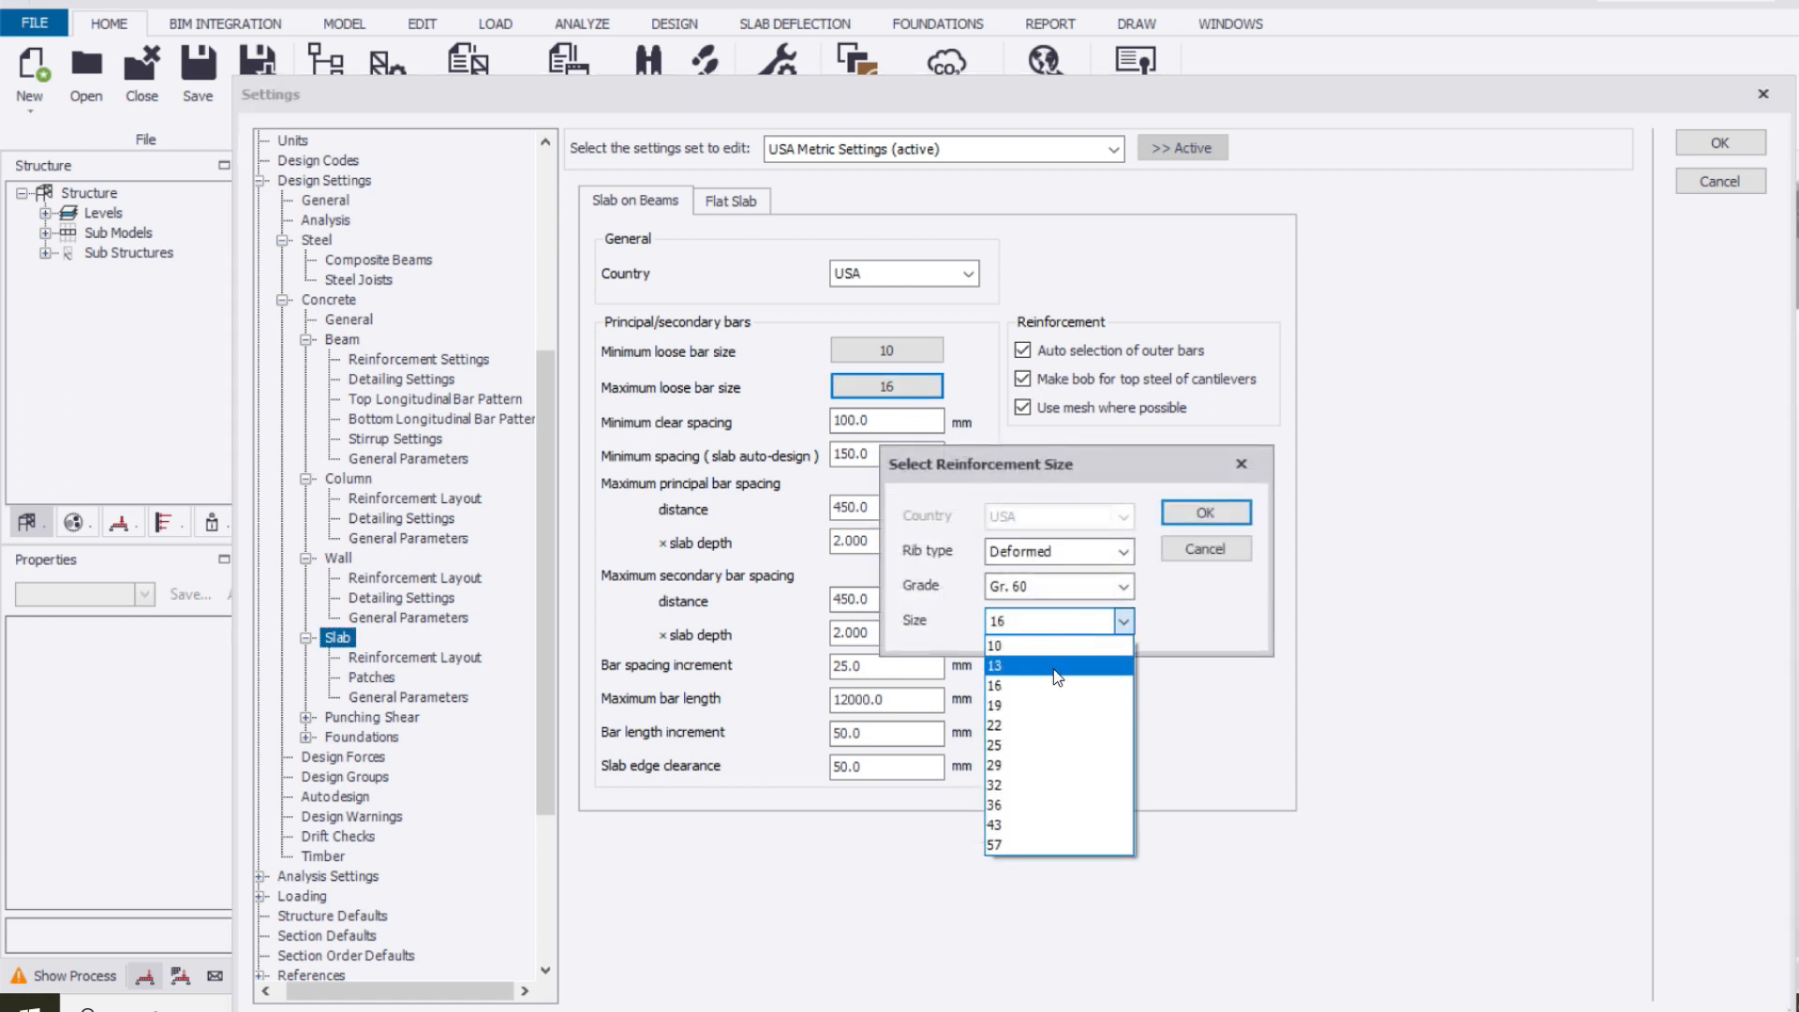
click(1053, 668)
click(1218, 514)
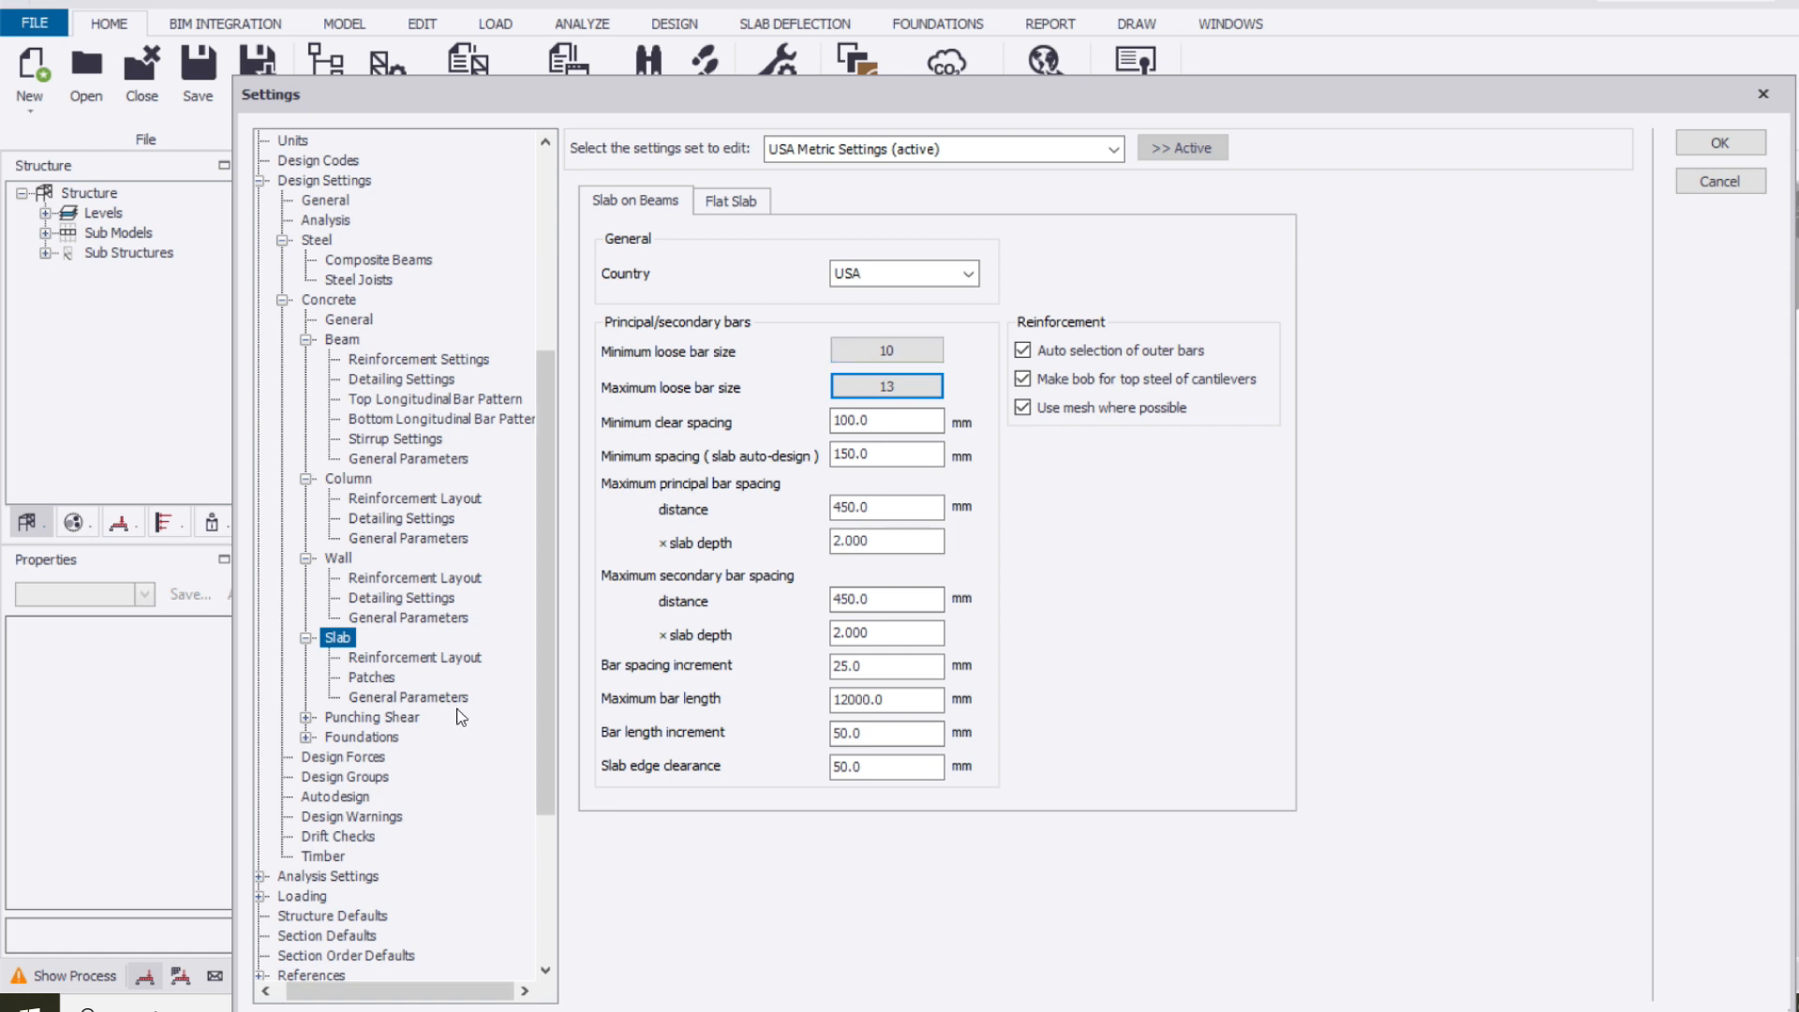
Review the slab reinforcement layout, patches and general parameters, plus the punching shear settings
click(412, 657)
click(373, 677)
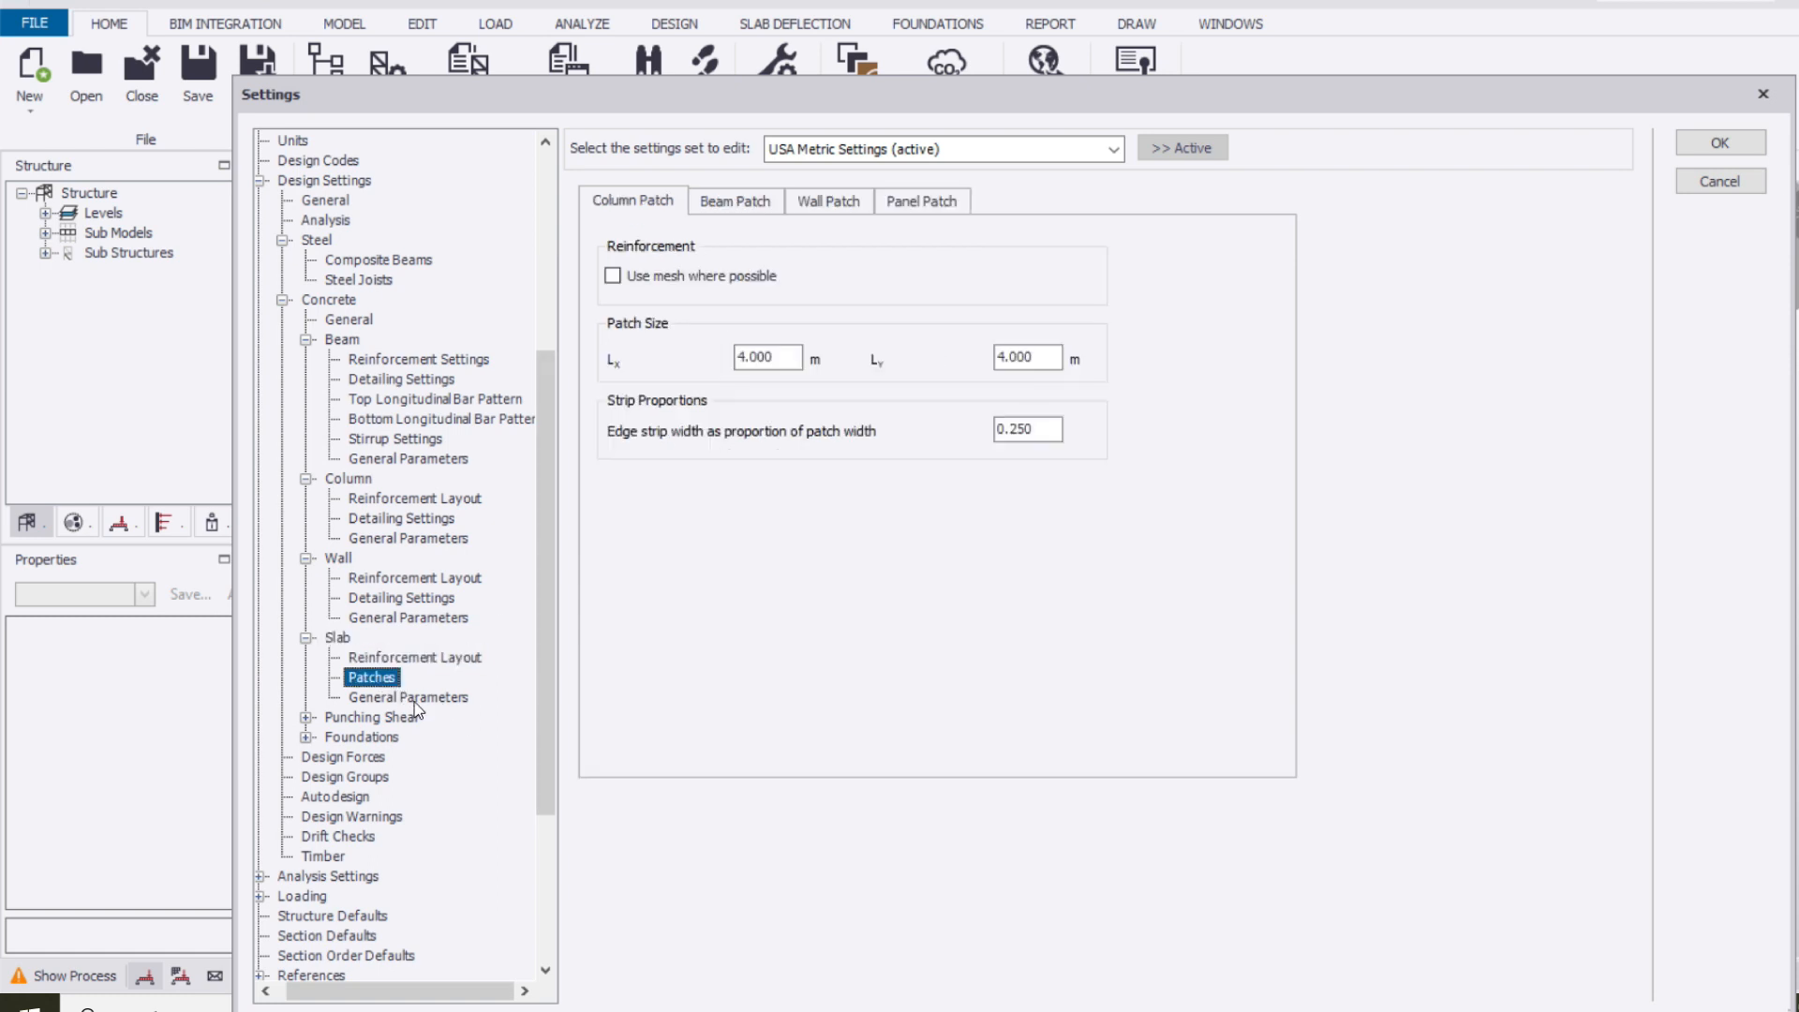
click(413, 699)
double_click(402, 717)
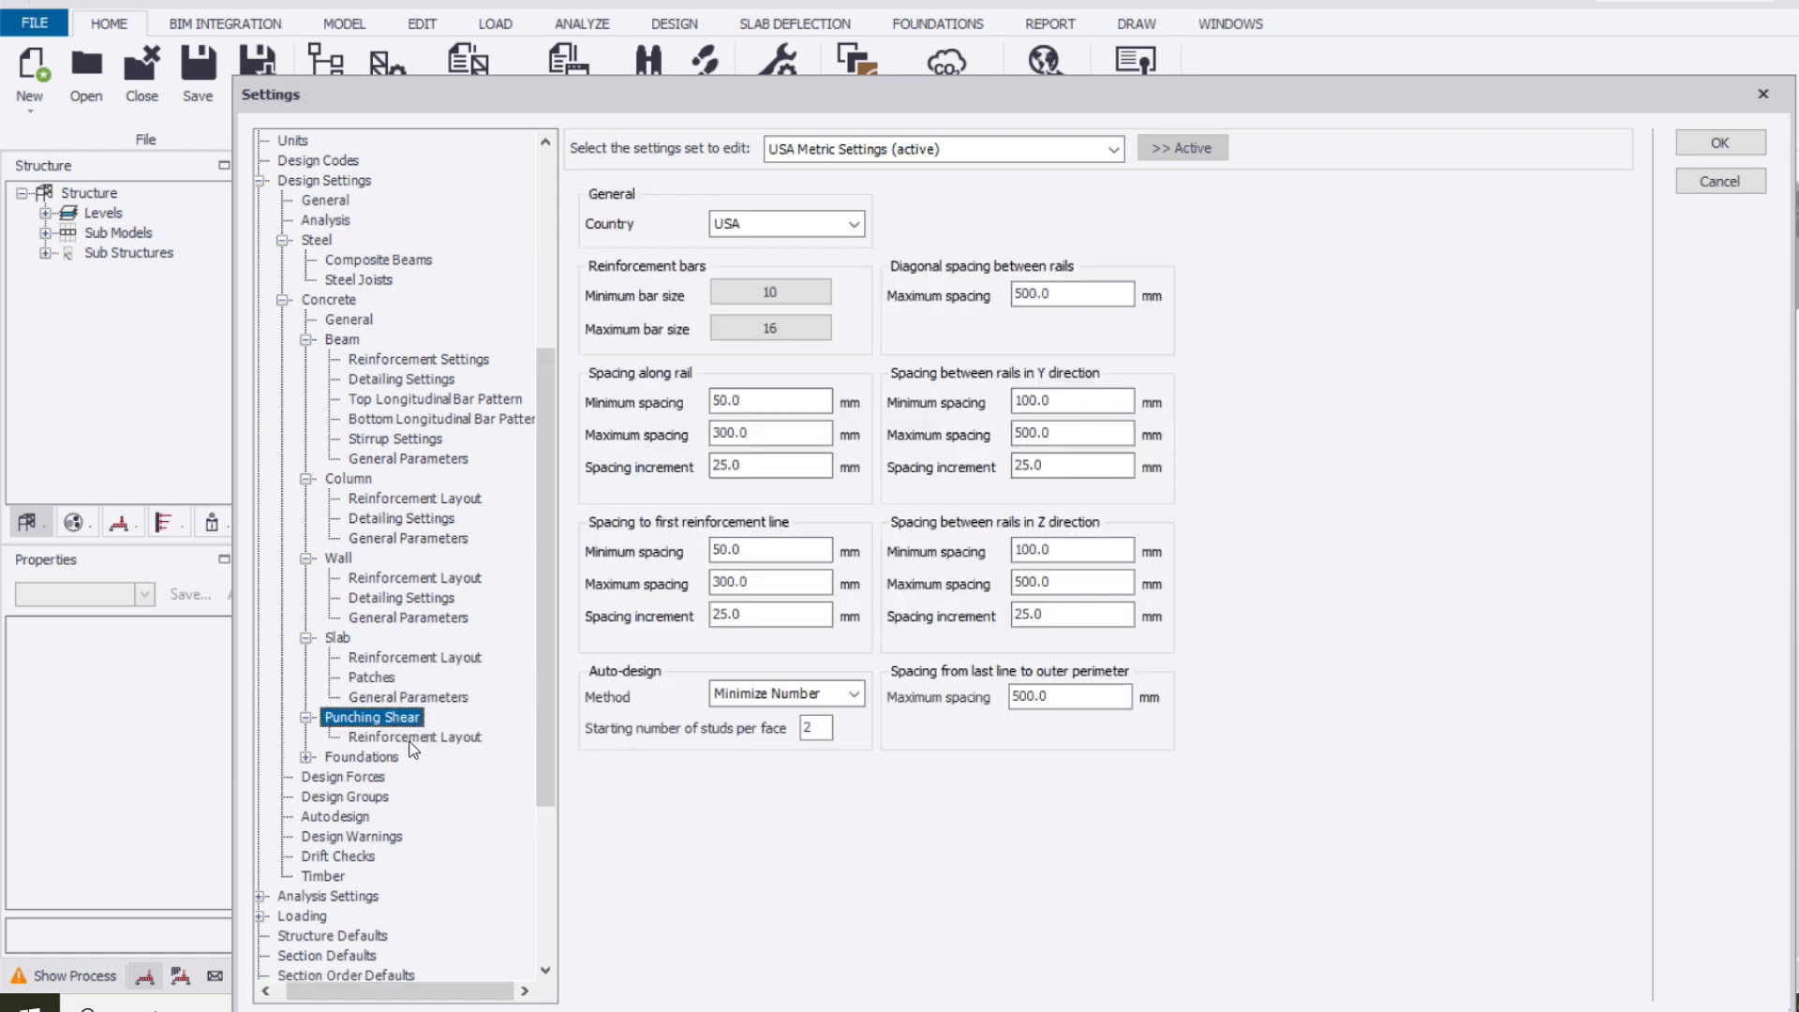
Review the foundation settings, the design forces and the member types designed using groups
scroll(375, 656, down, 2)
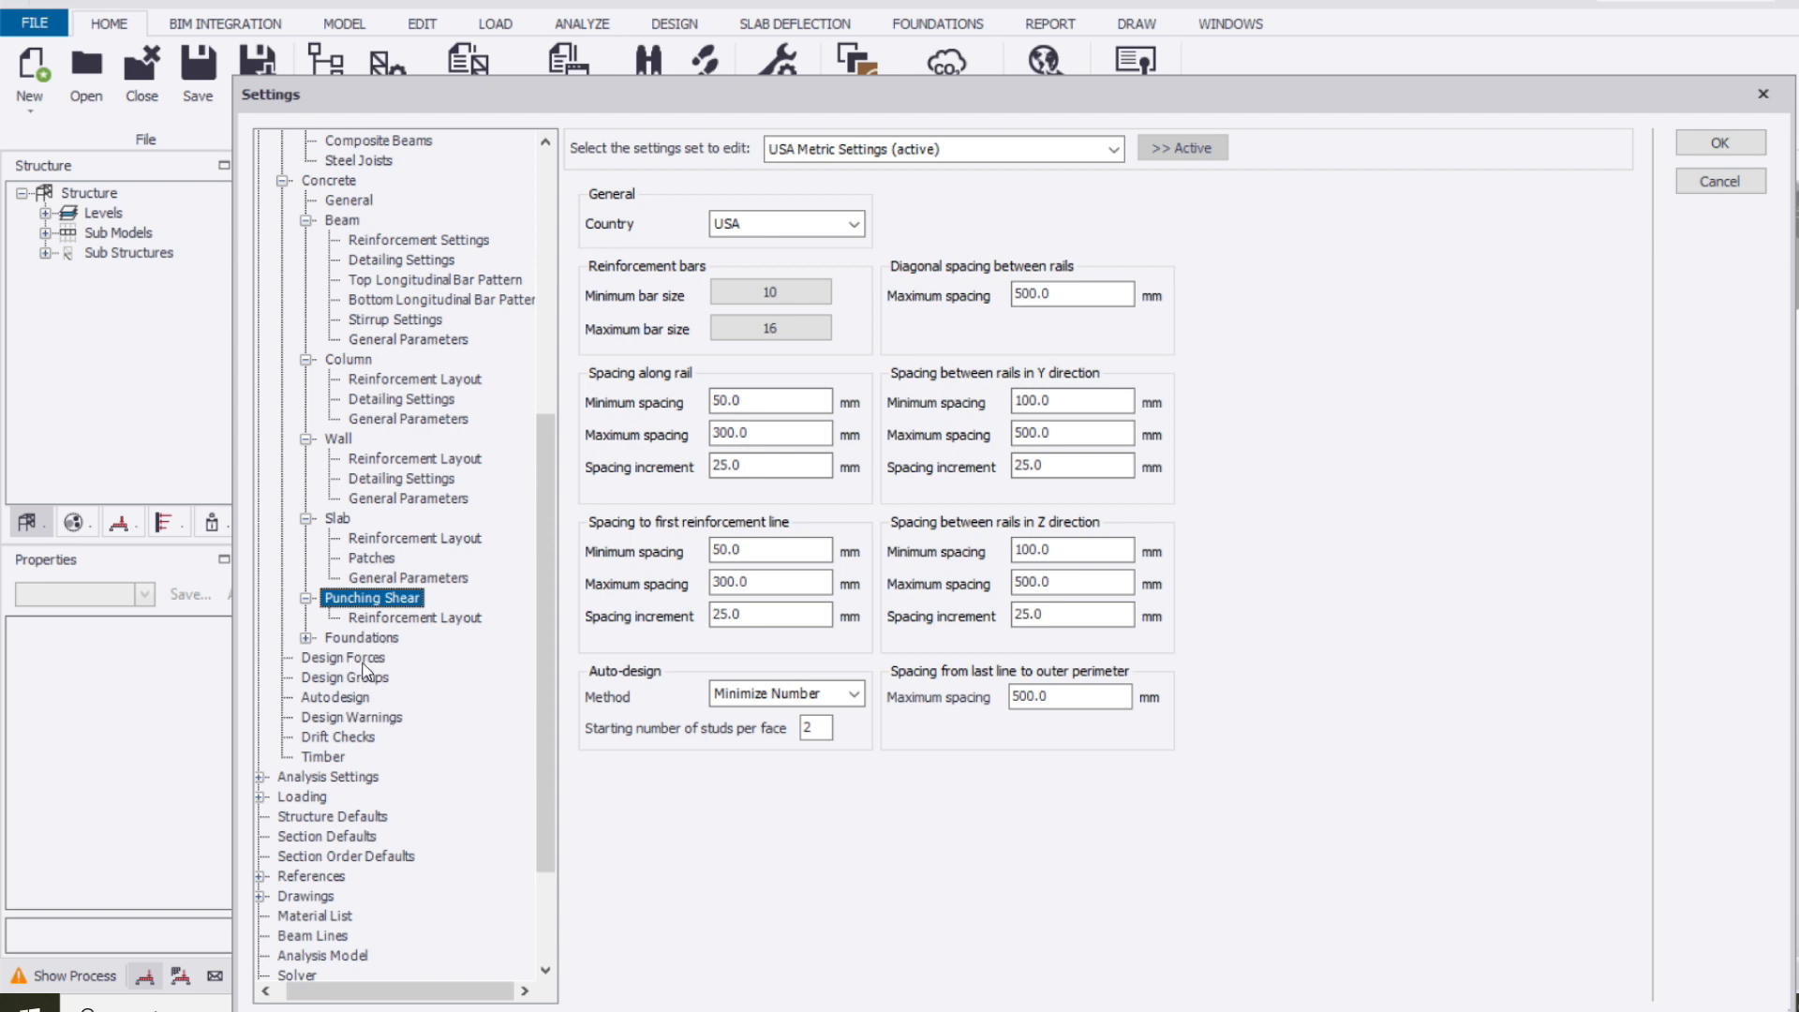
double_click(361, 638)
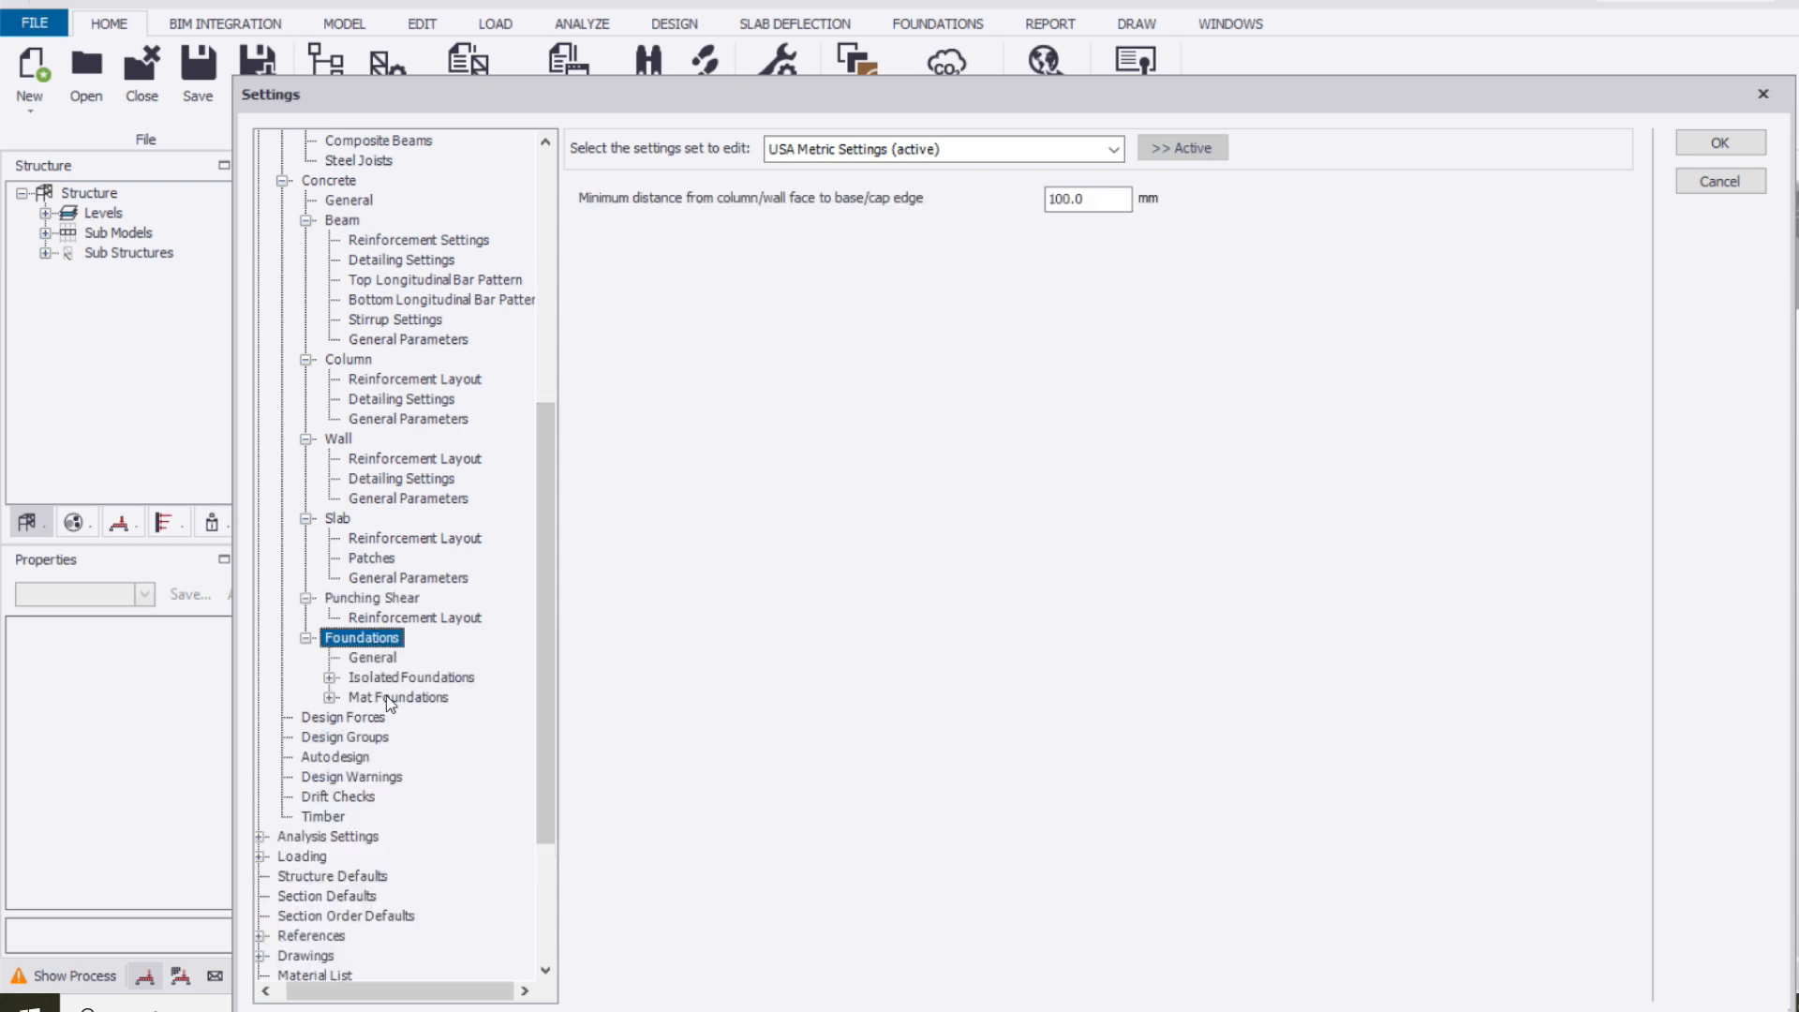
scroll(394, 684, down, 2)
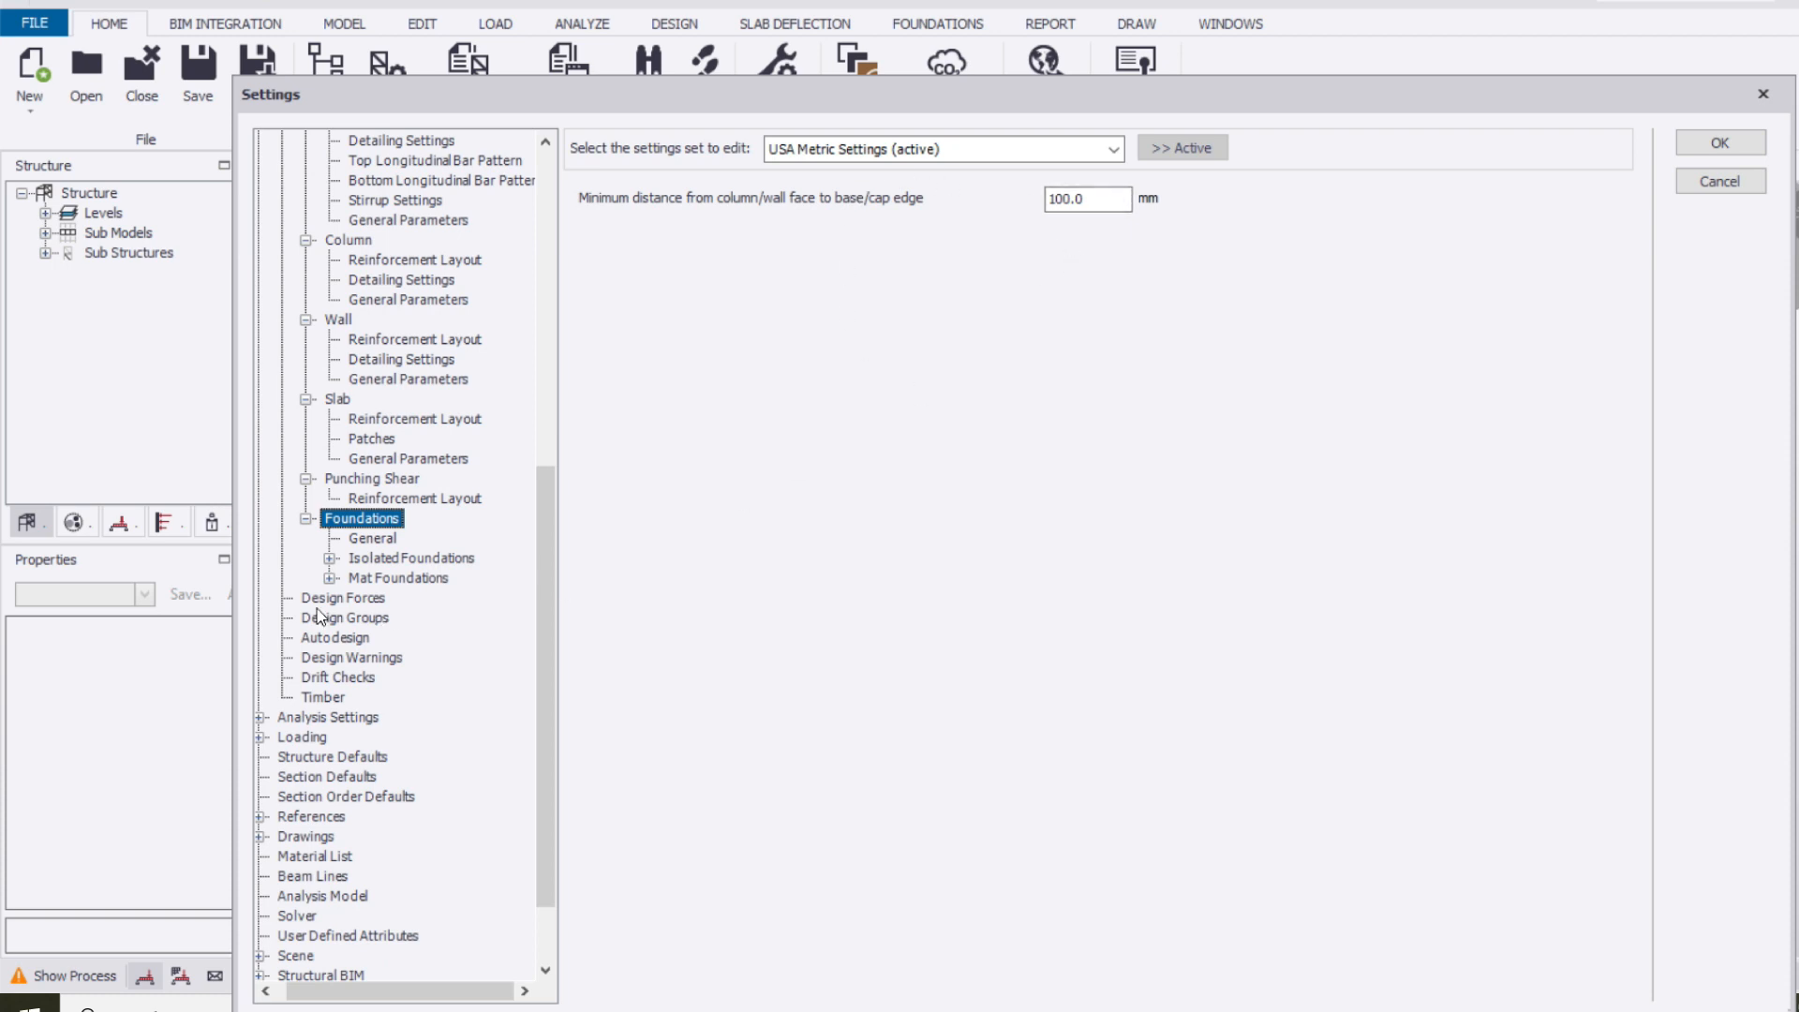
click(352, 597)
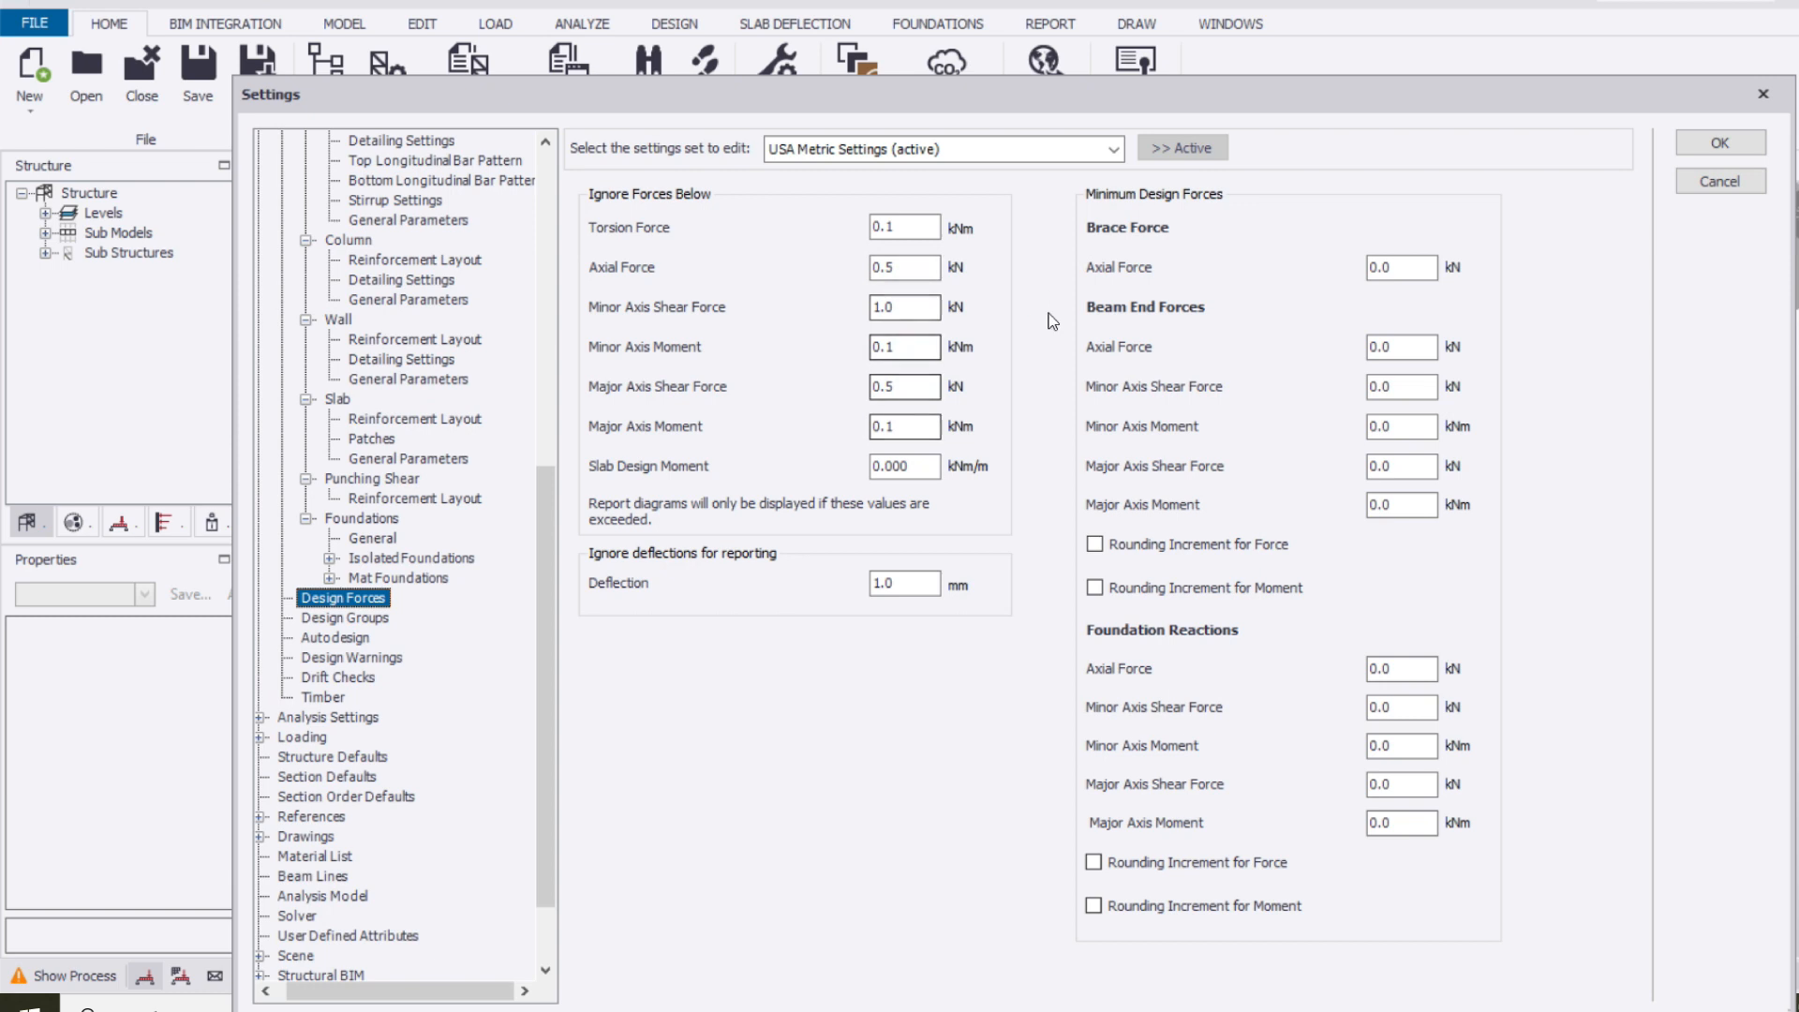
scroll(446, 542, down, 1)
click(364, 560)
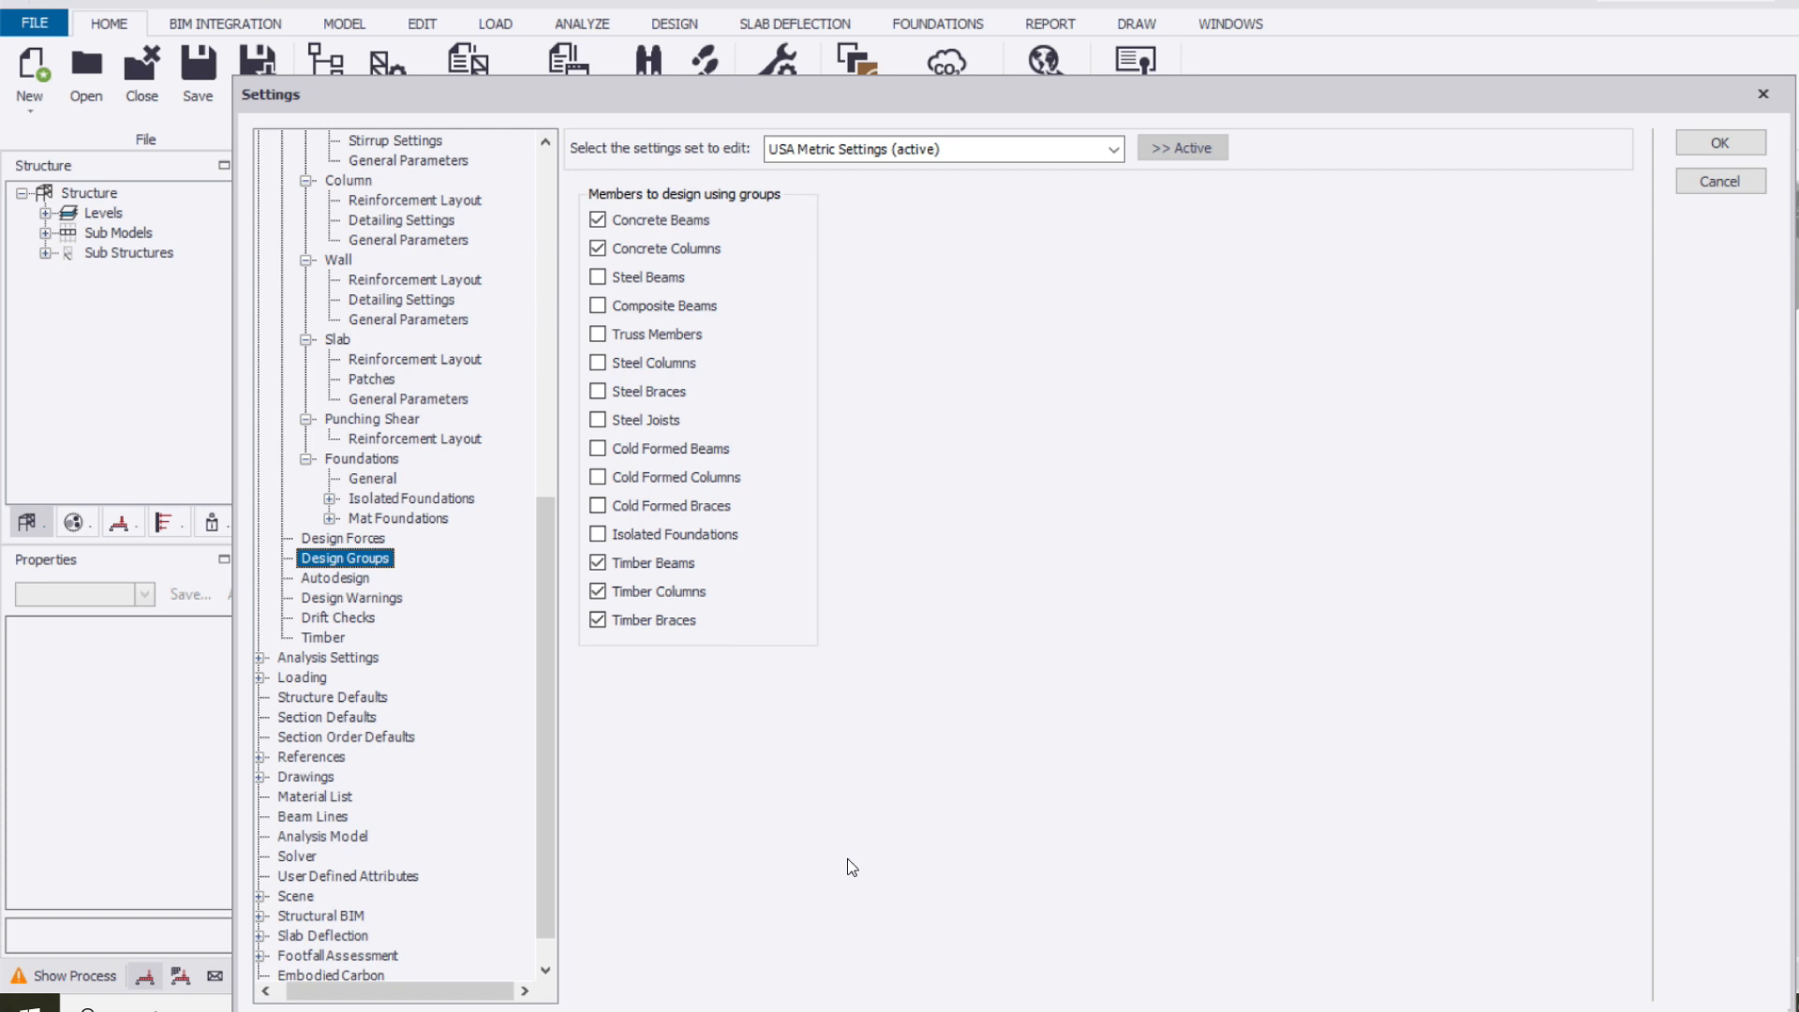
Review the autodesign options, design warnings, drift checks and timber design settings
click(351, 578)
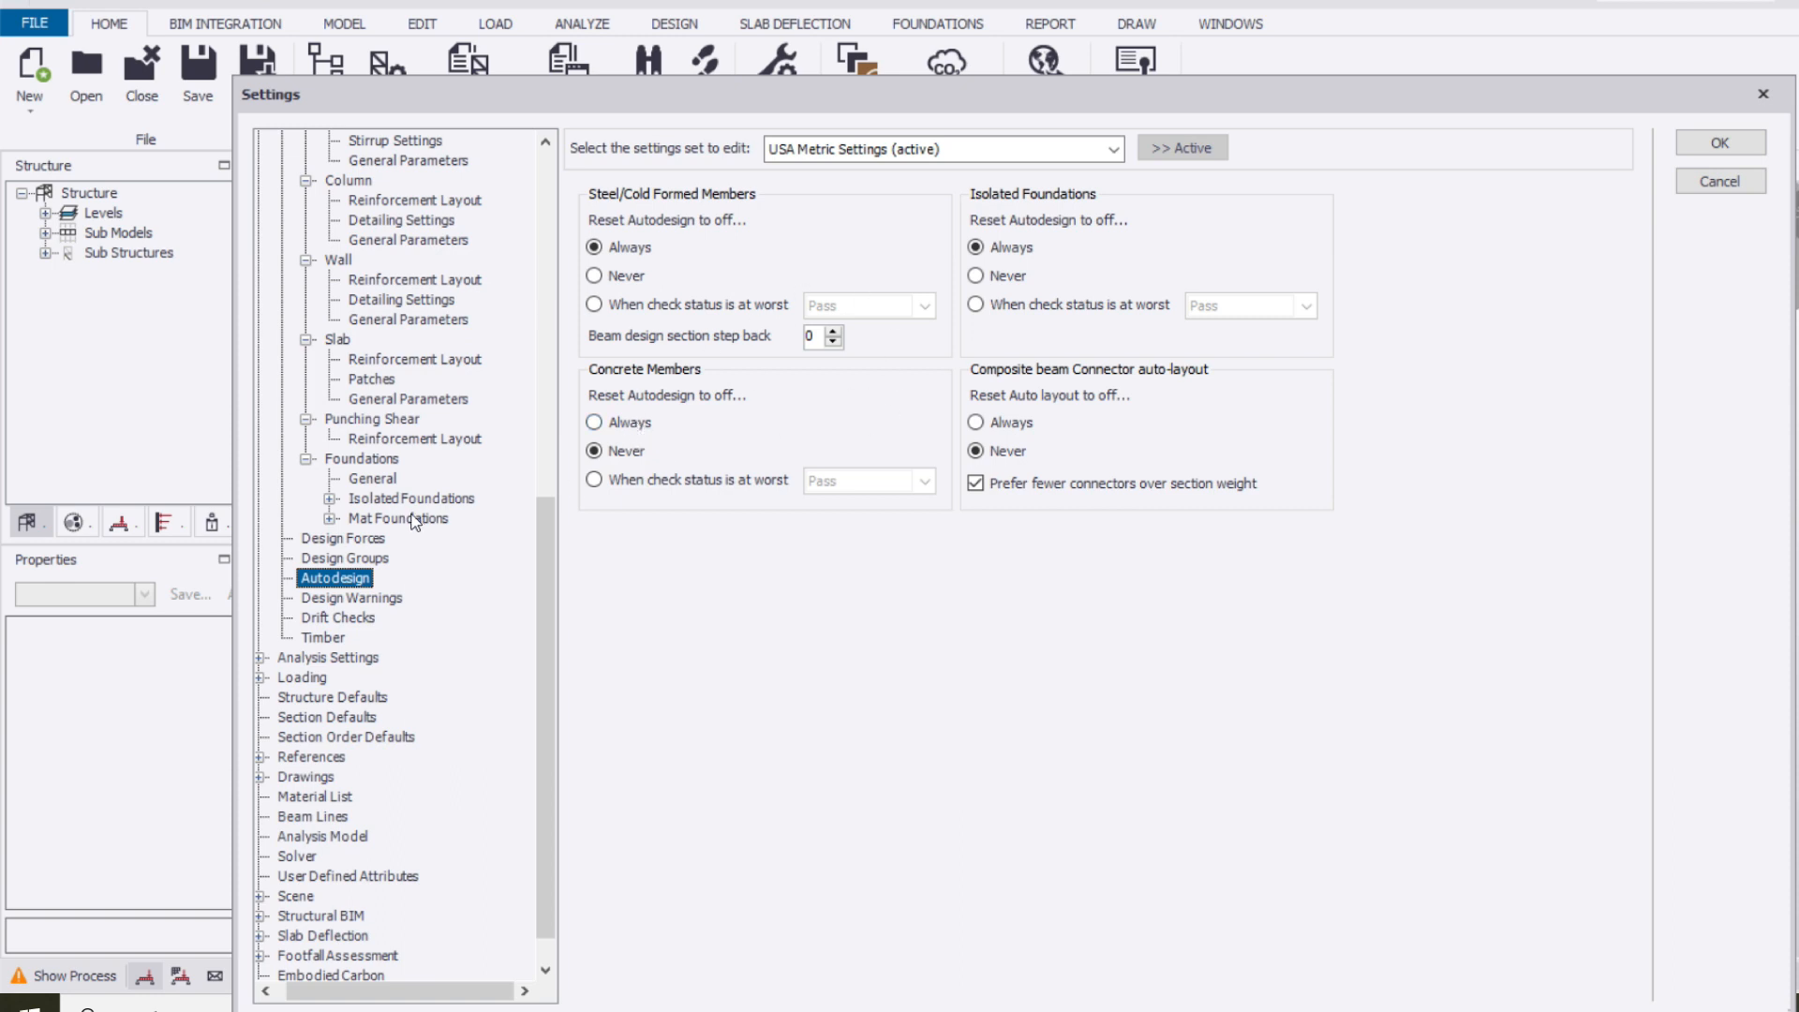
scroll(429, 526, down, 1)
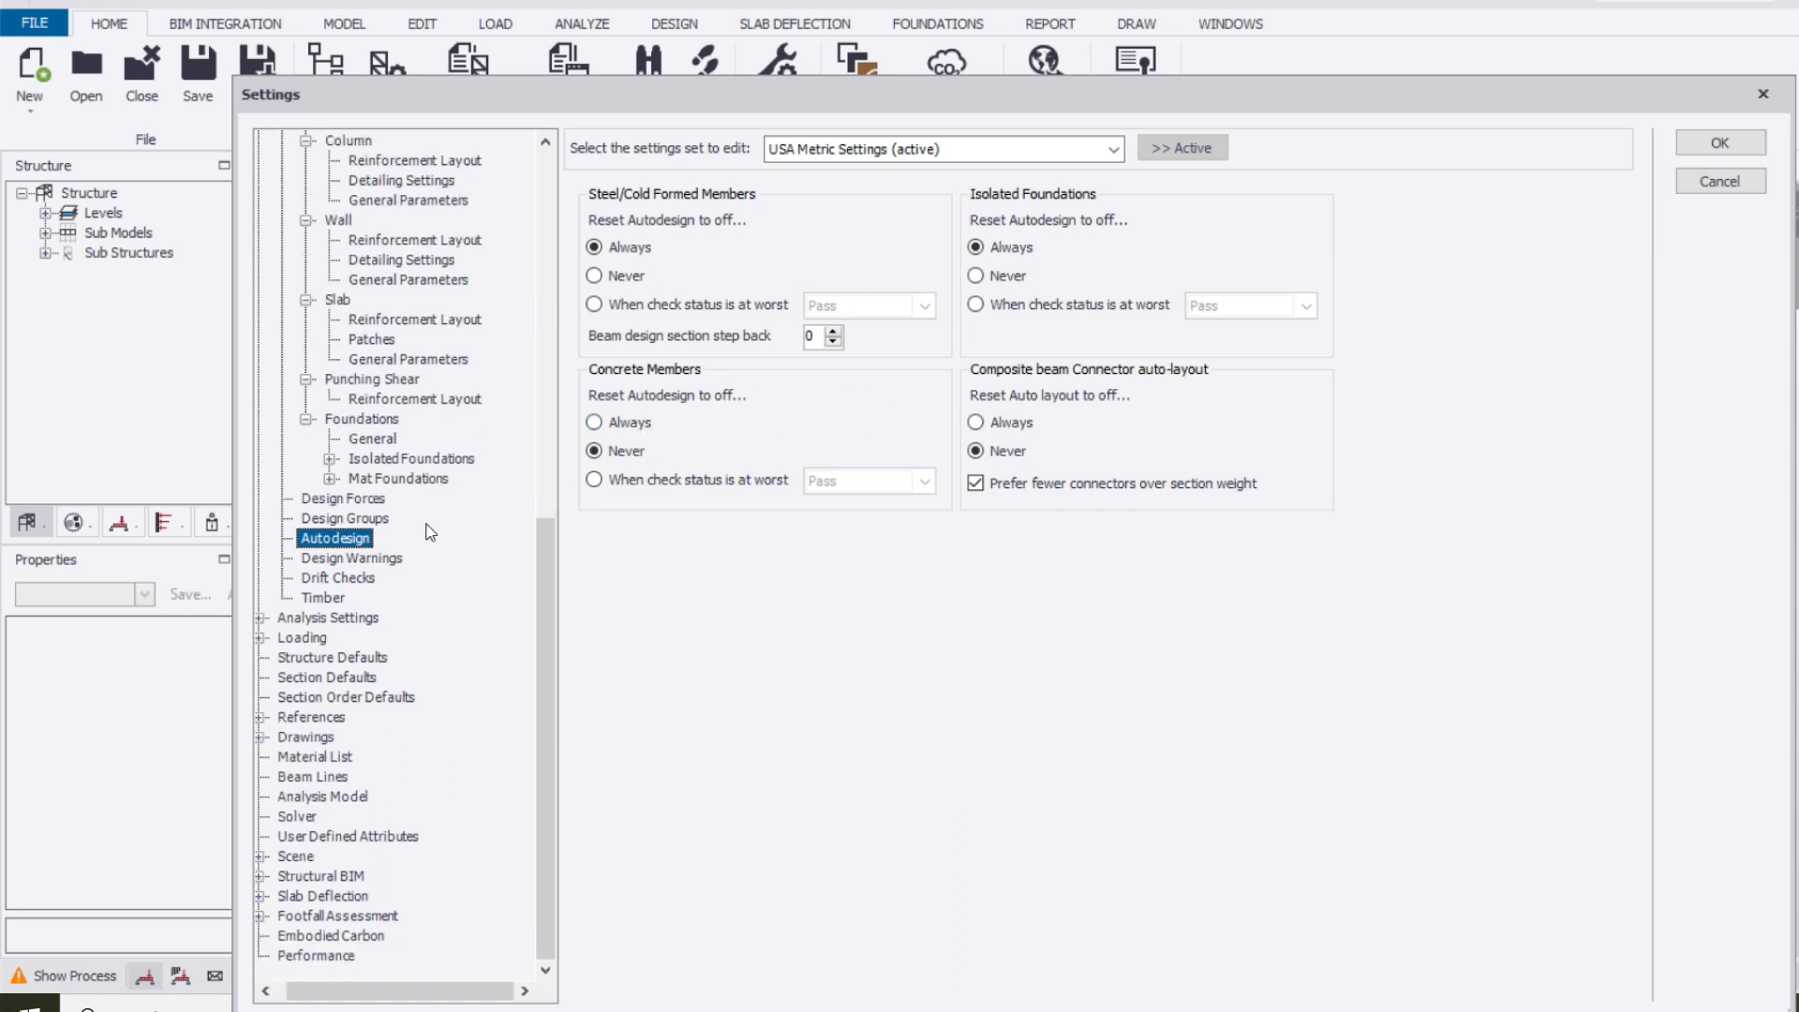
click(339, 560)
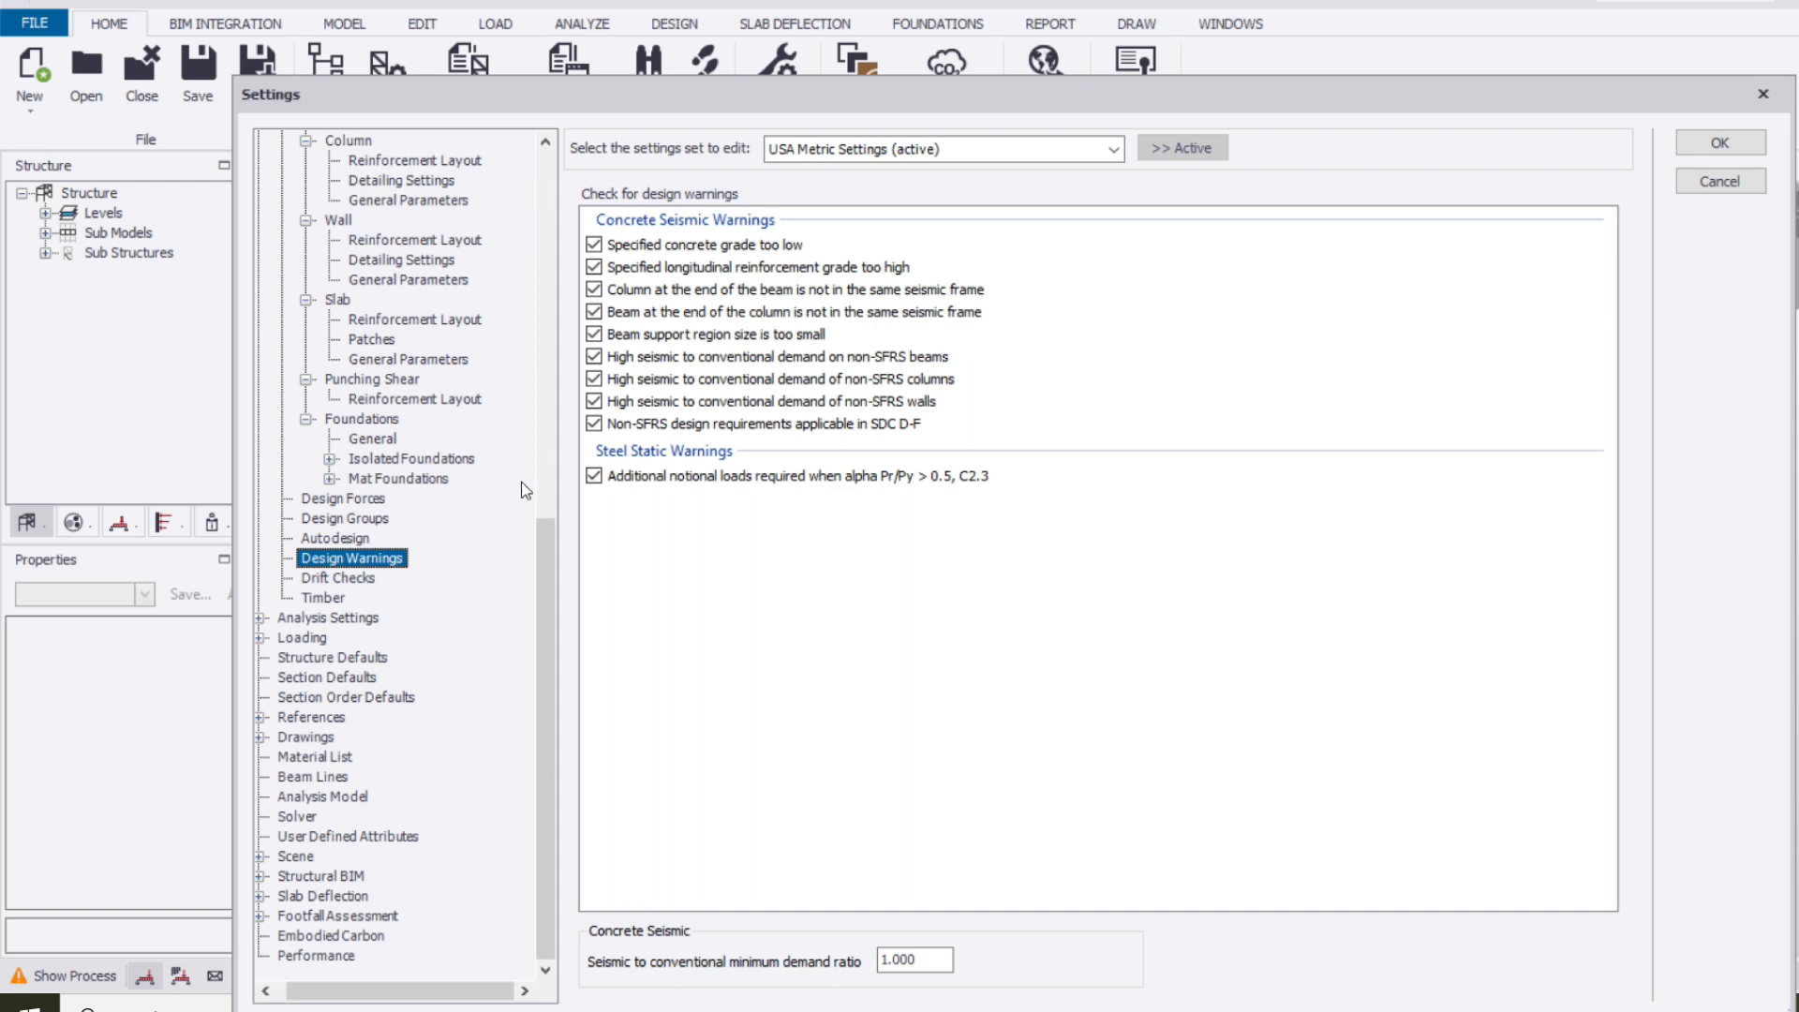
click(374, 579)
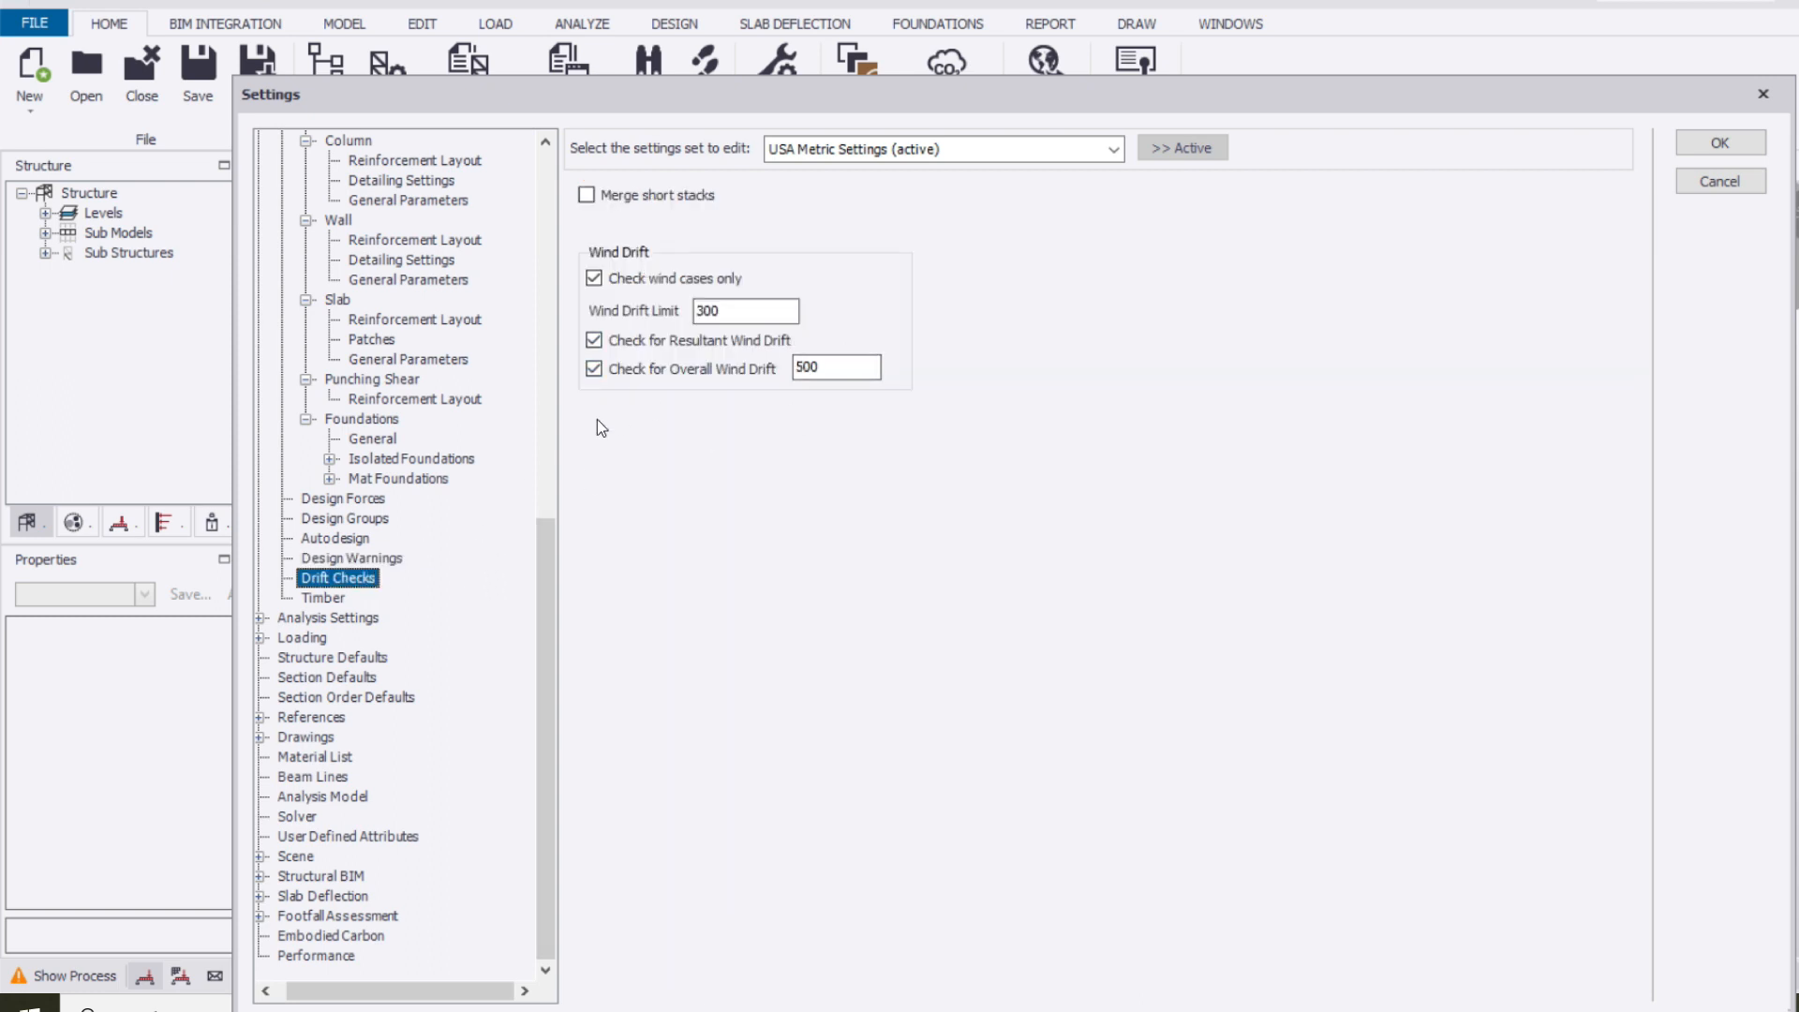
click(329, 598)
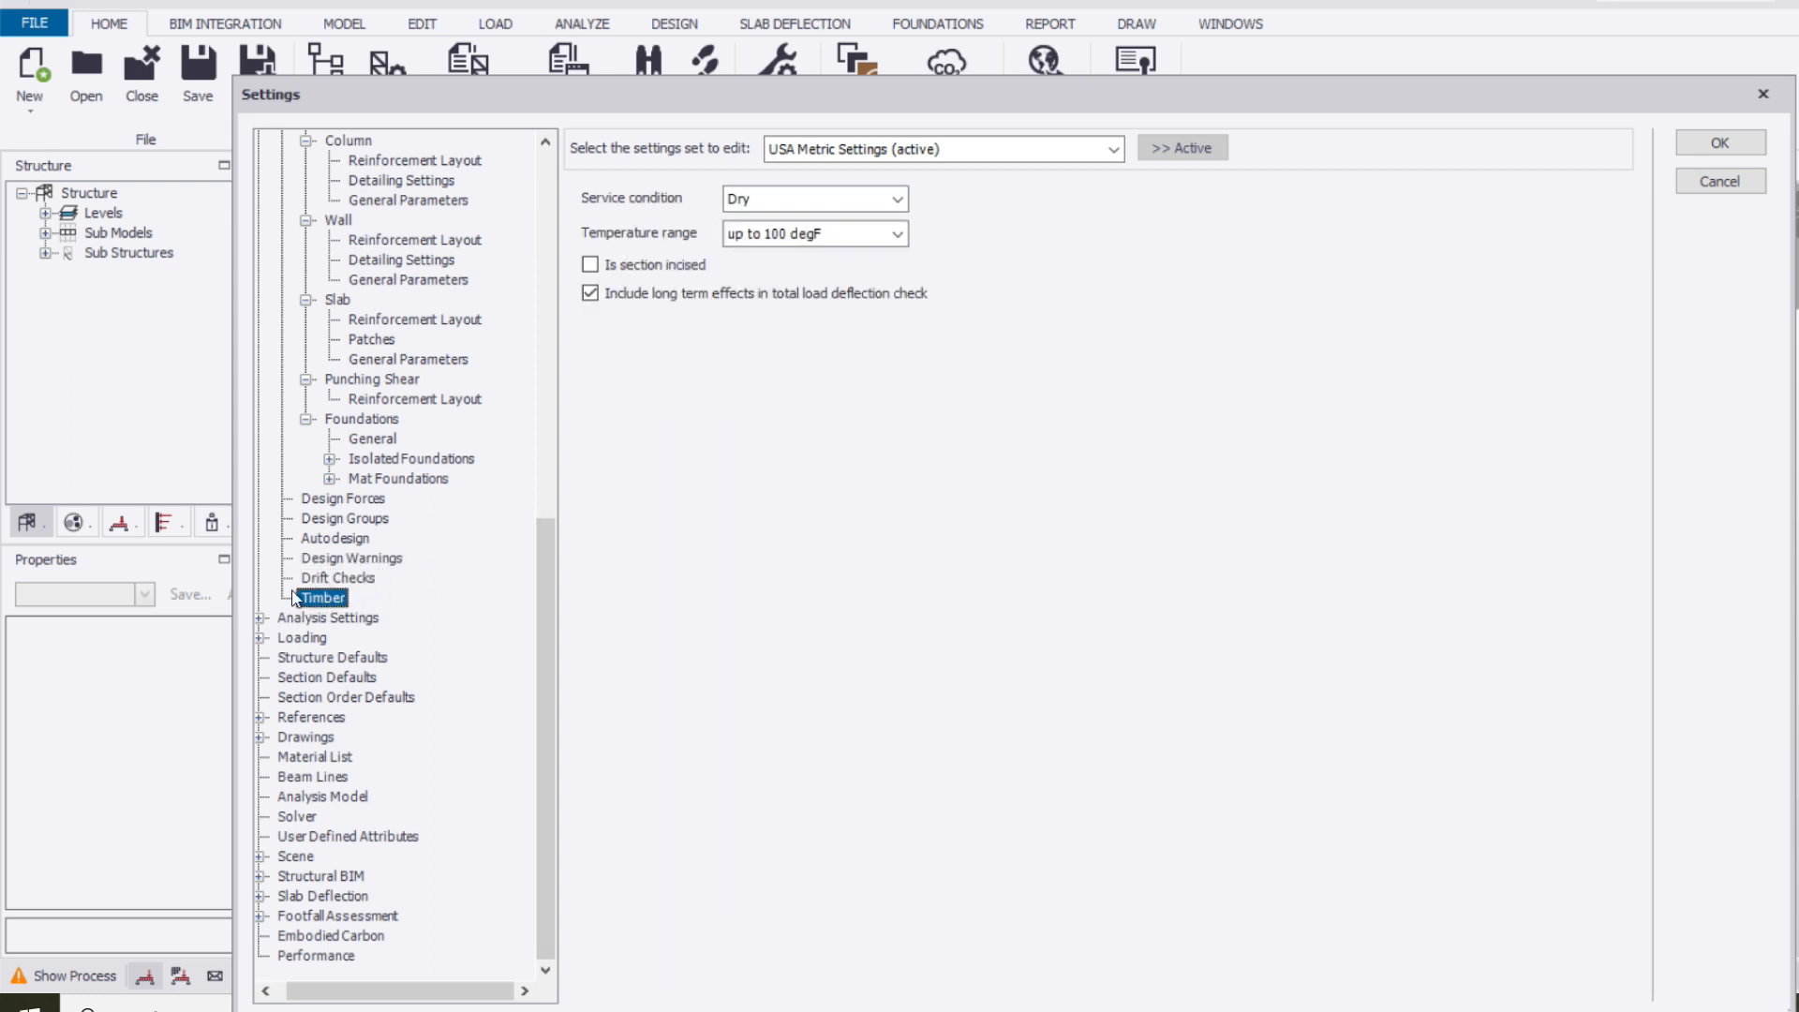
Expand the analysis settings and examine the convergence criteria and relaxation factors
double_click(319, 619)
scroll(412, 625, down, 3)
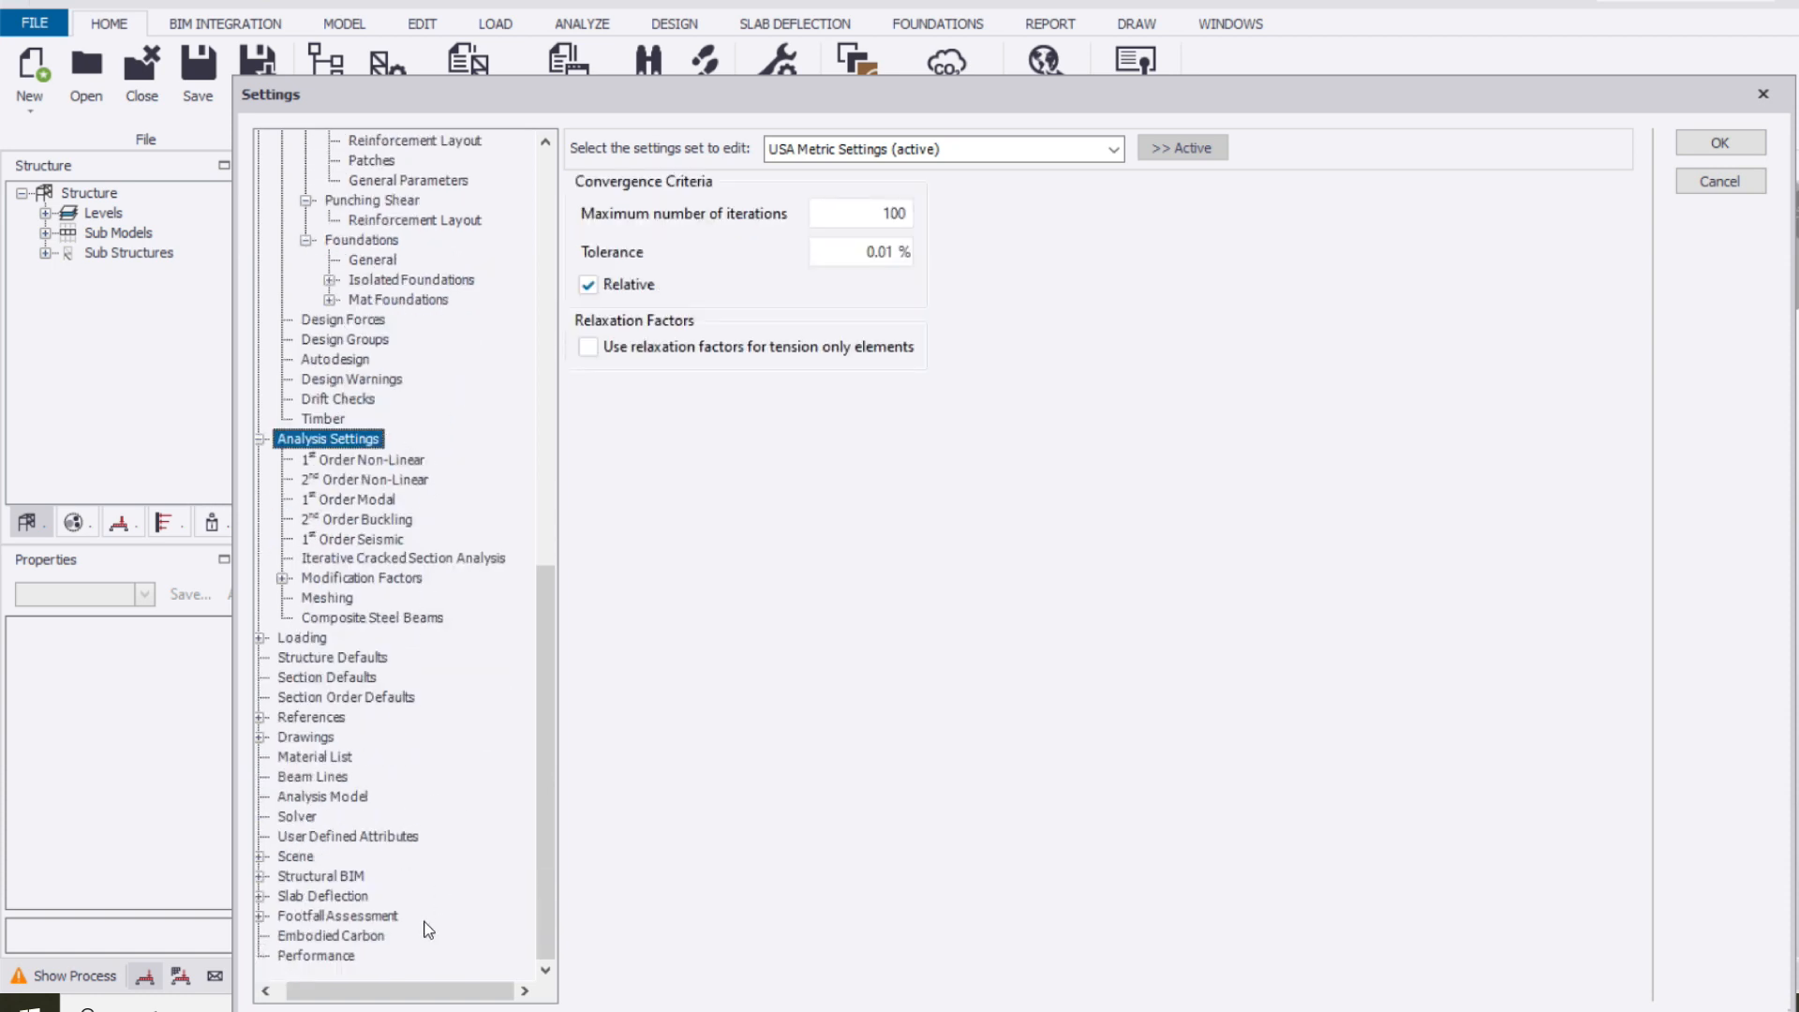
scroll(449, 750, up, 7)
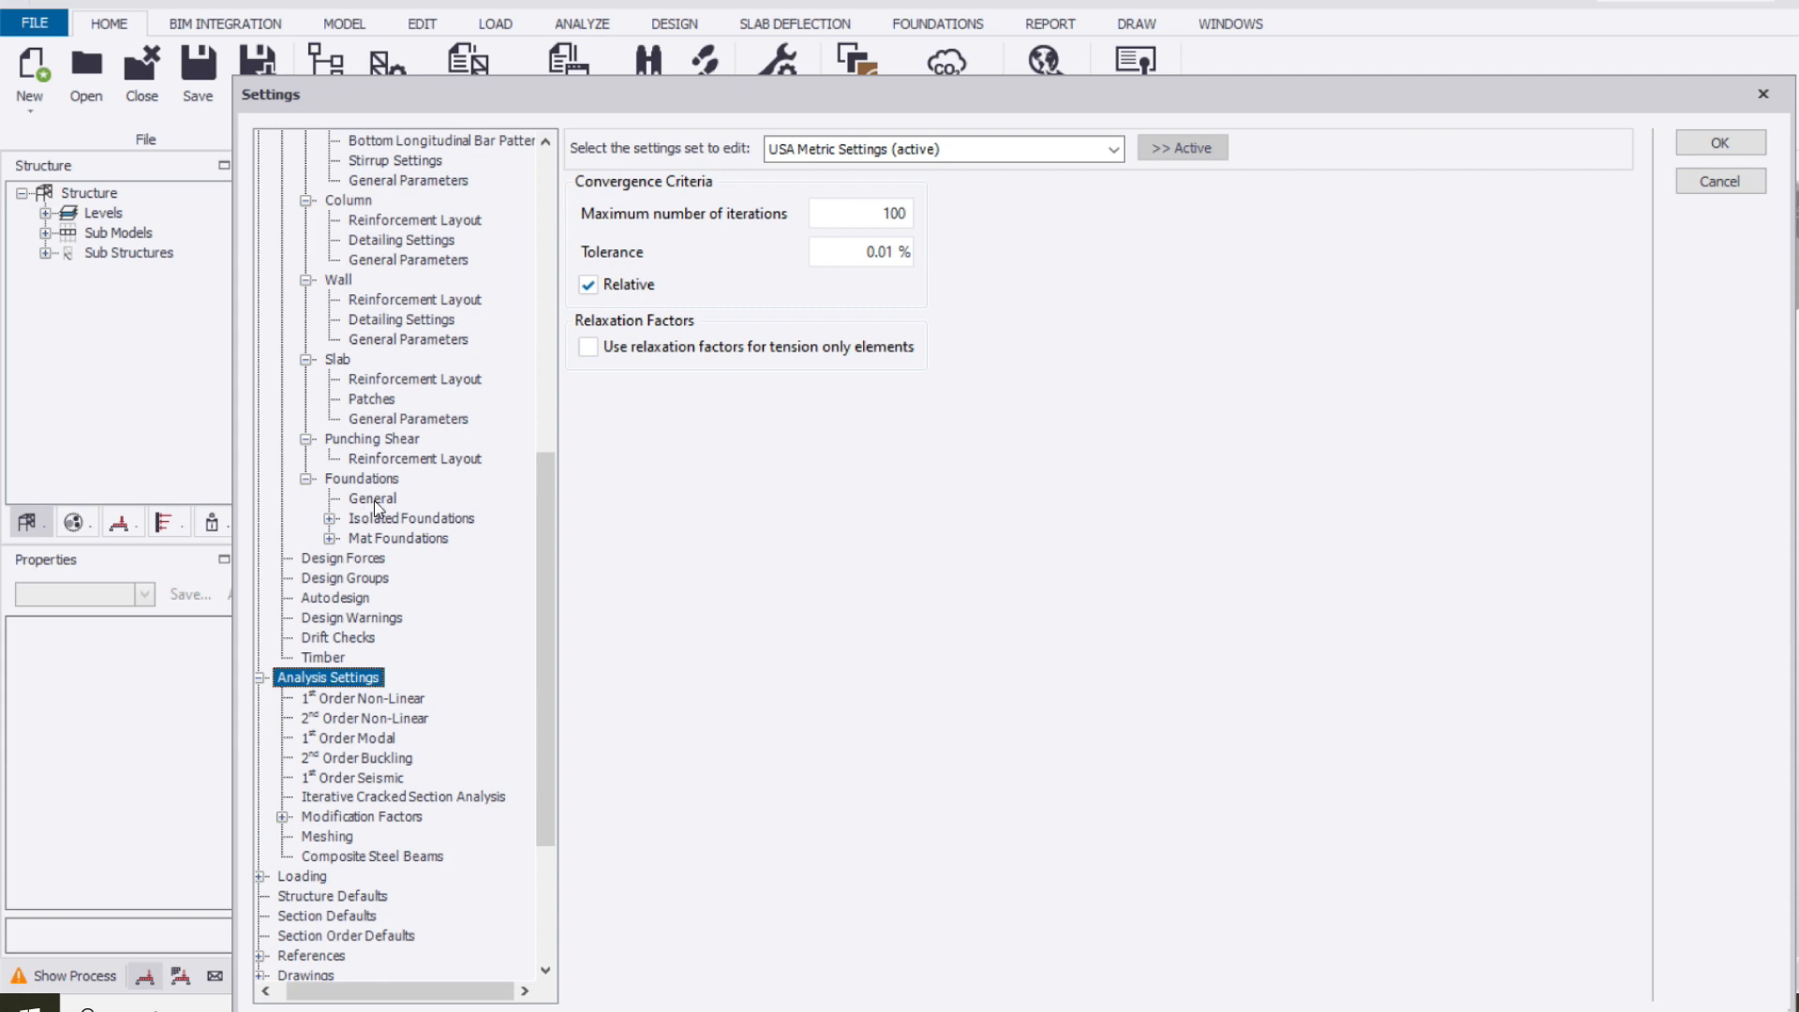
scroll(435, 497, up, 3)
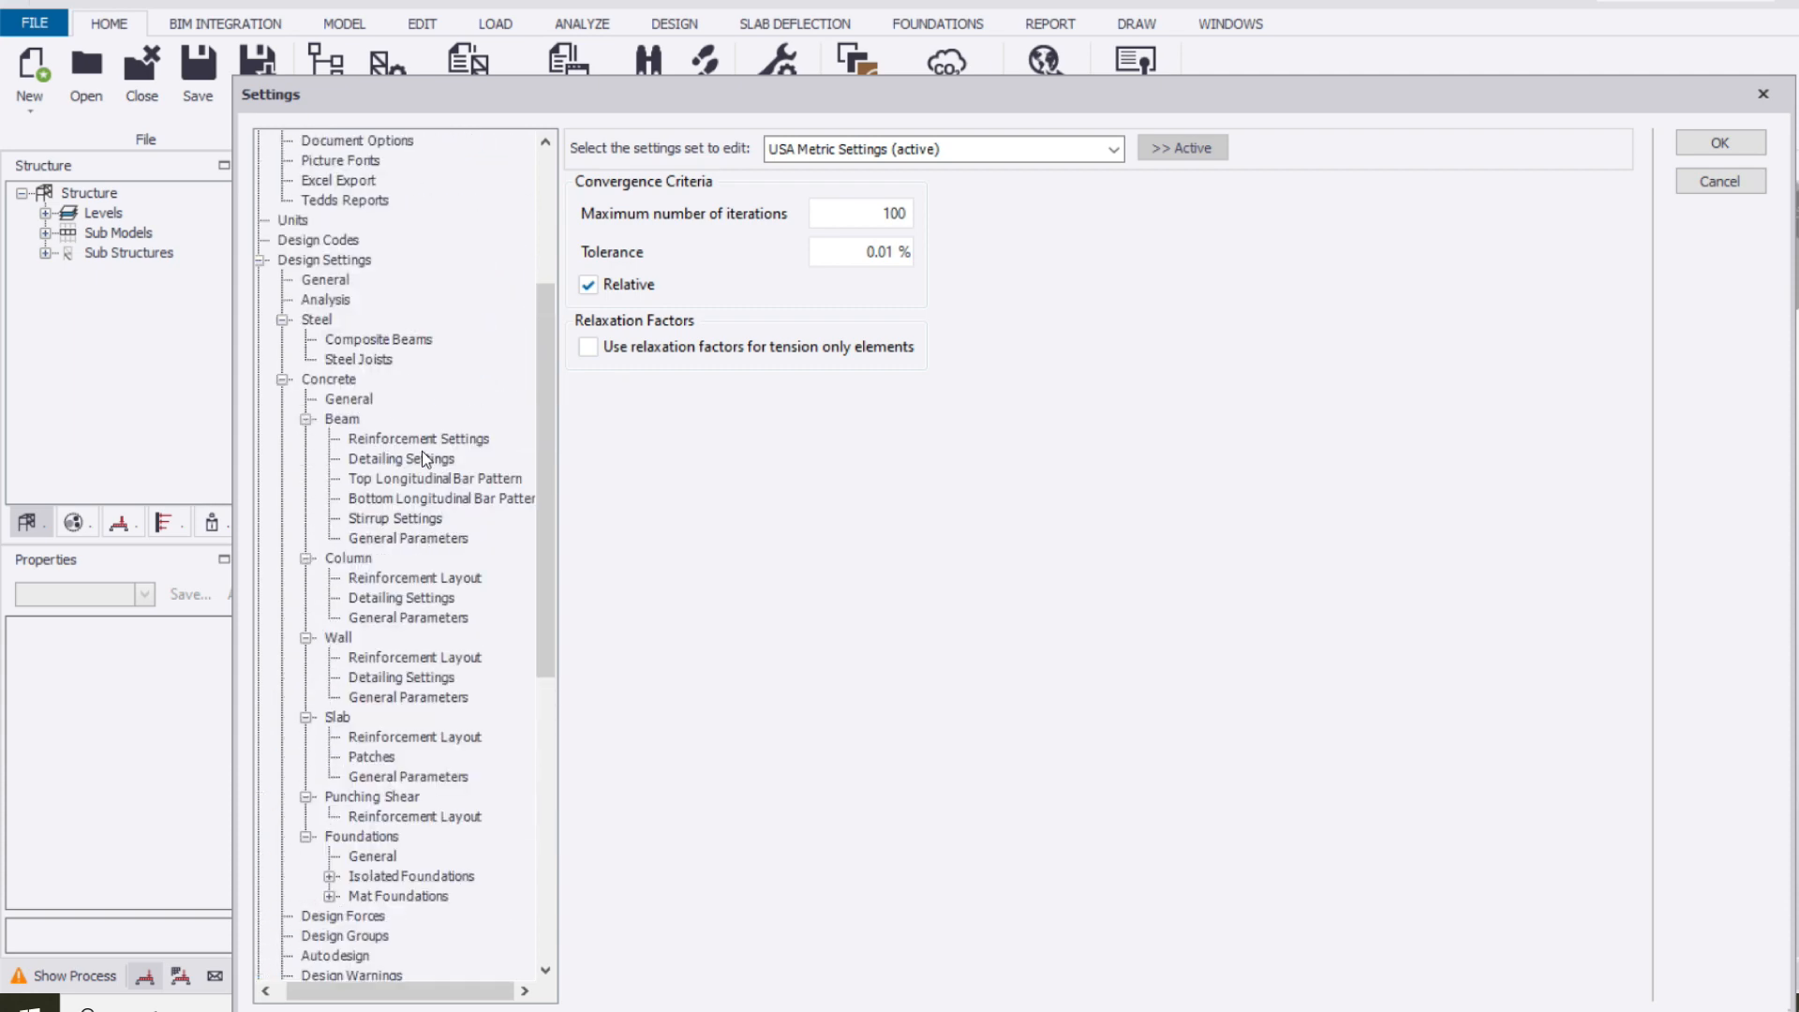
scroll(422, 452, down, 3)
scroll(449, 394, down, 5)
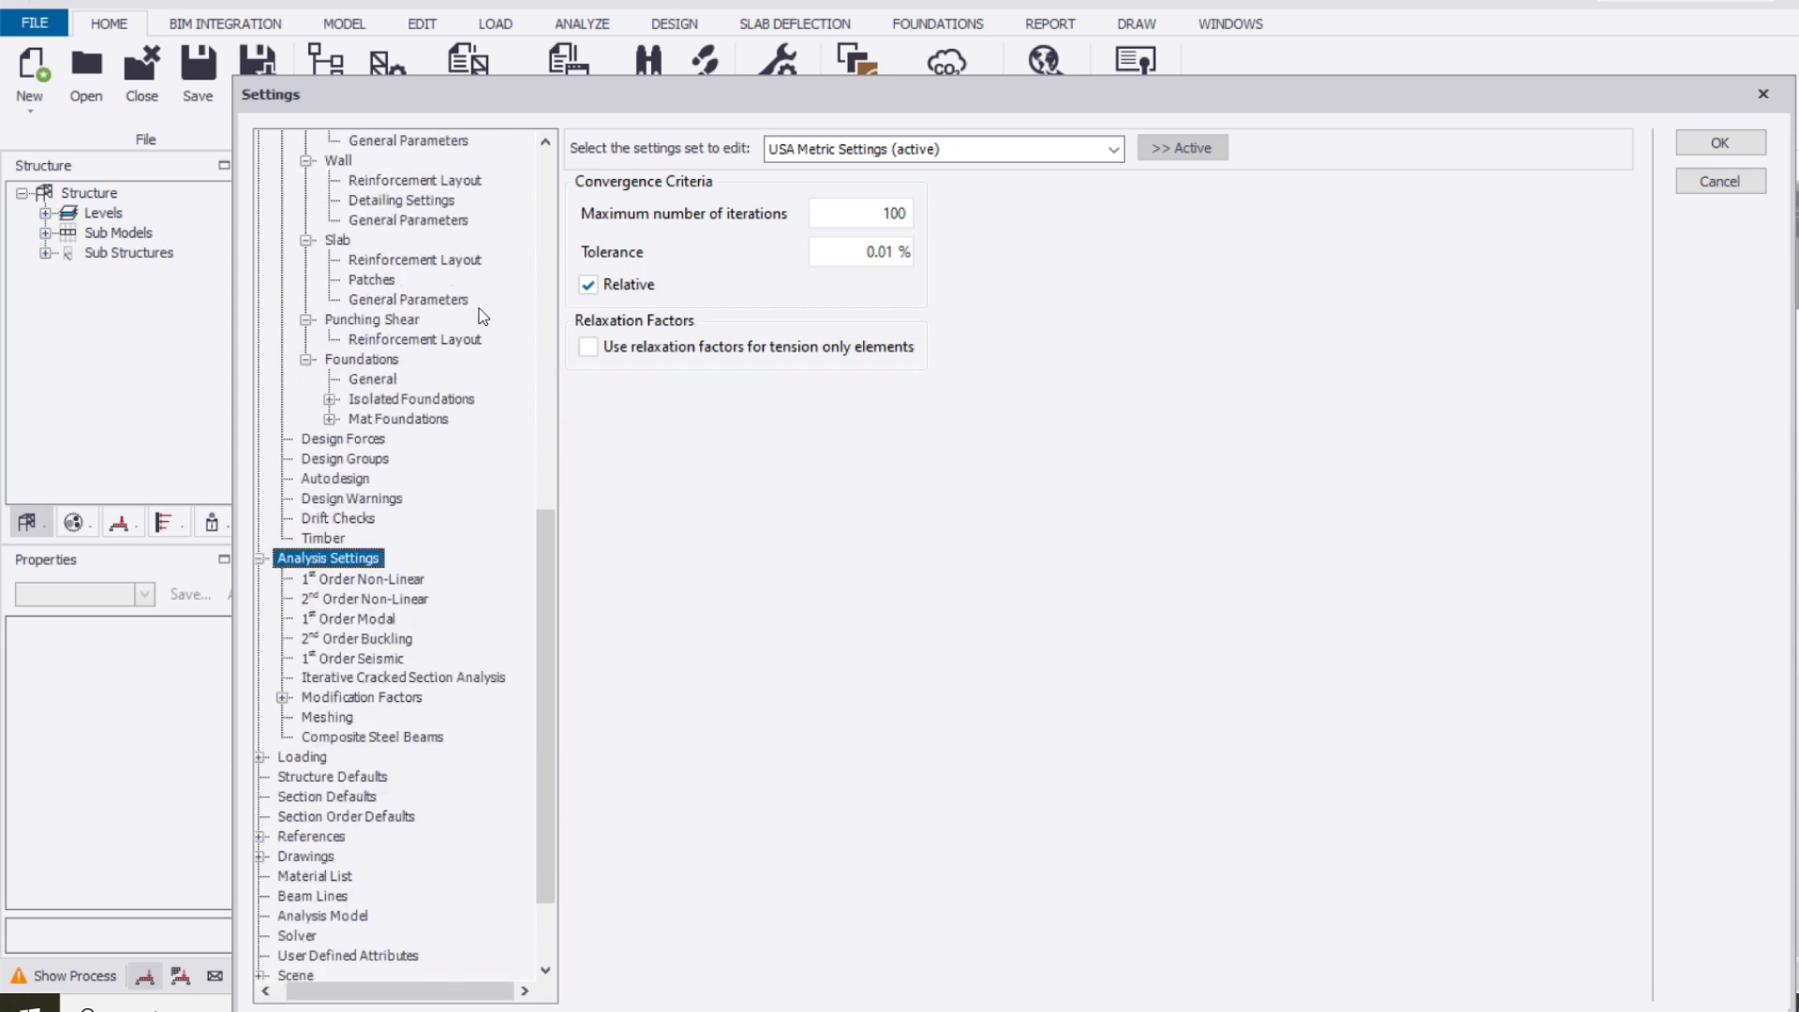
scroll(385, 542, down, 2)
Review the structure defaults, the drawing settings with their layer styles, and the user defined attributes
click(342, 658)
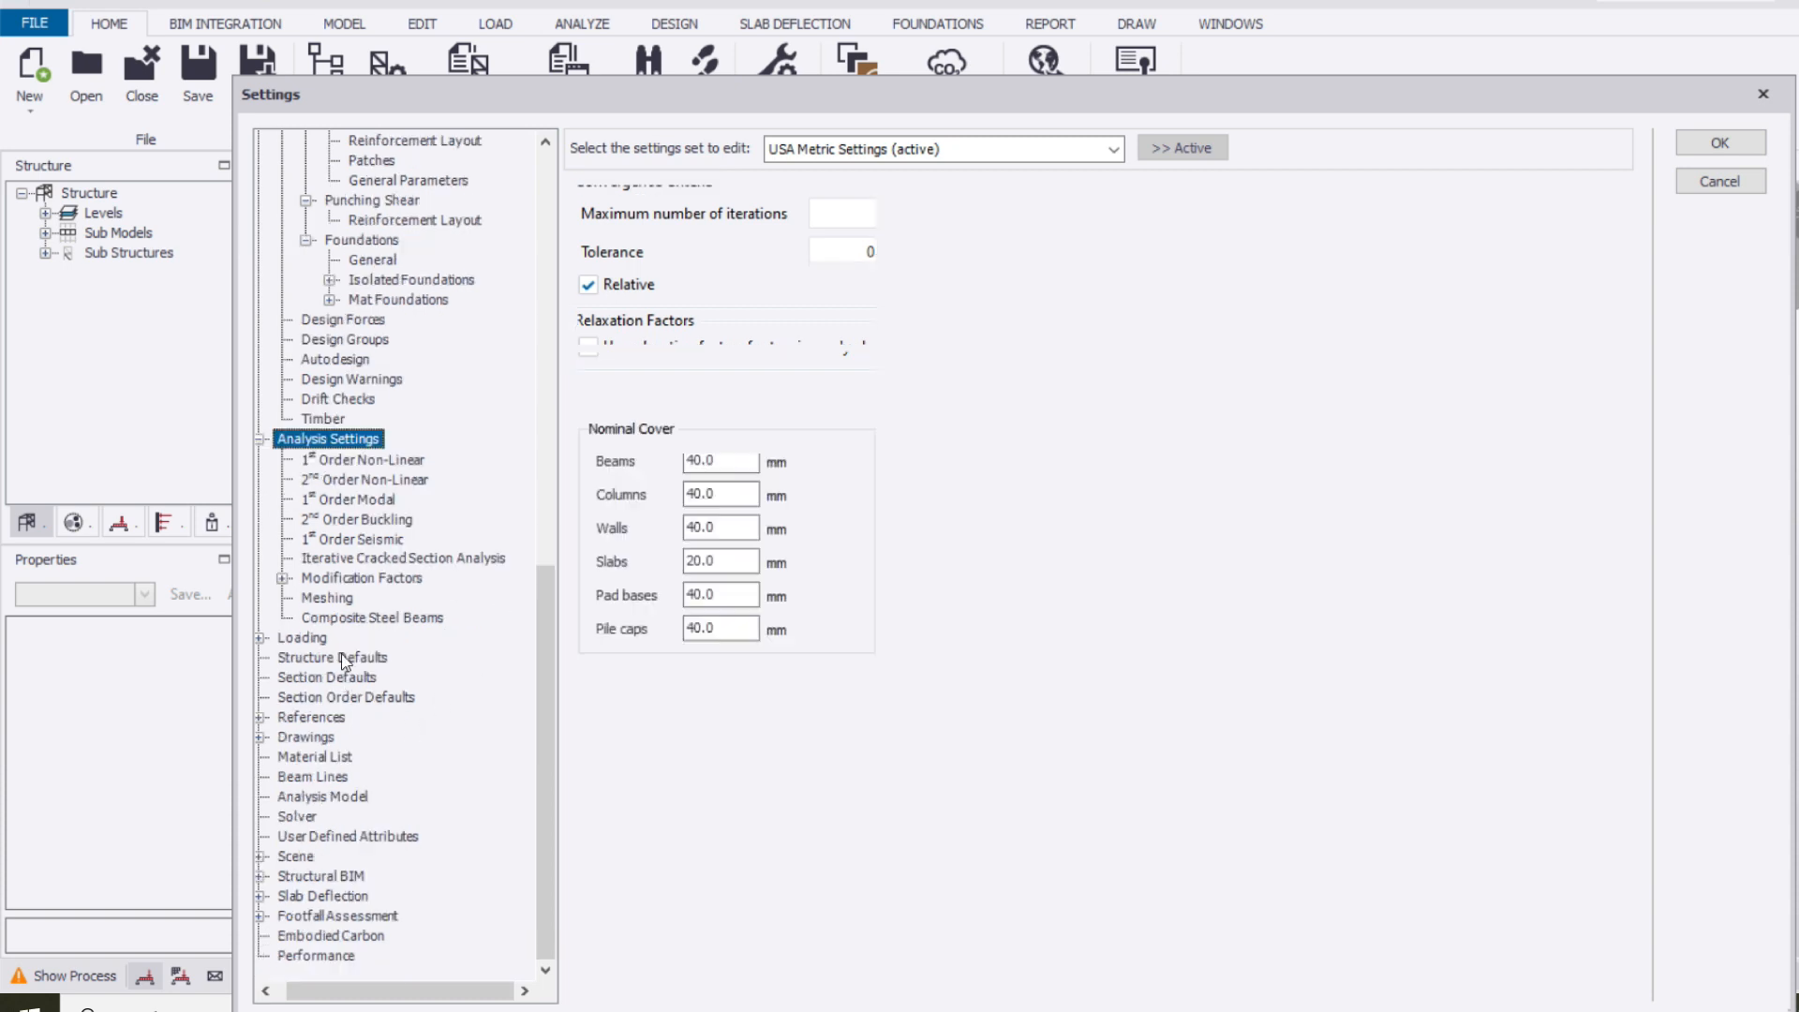
click(325, 740)
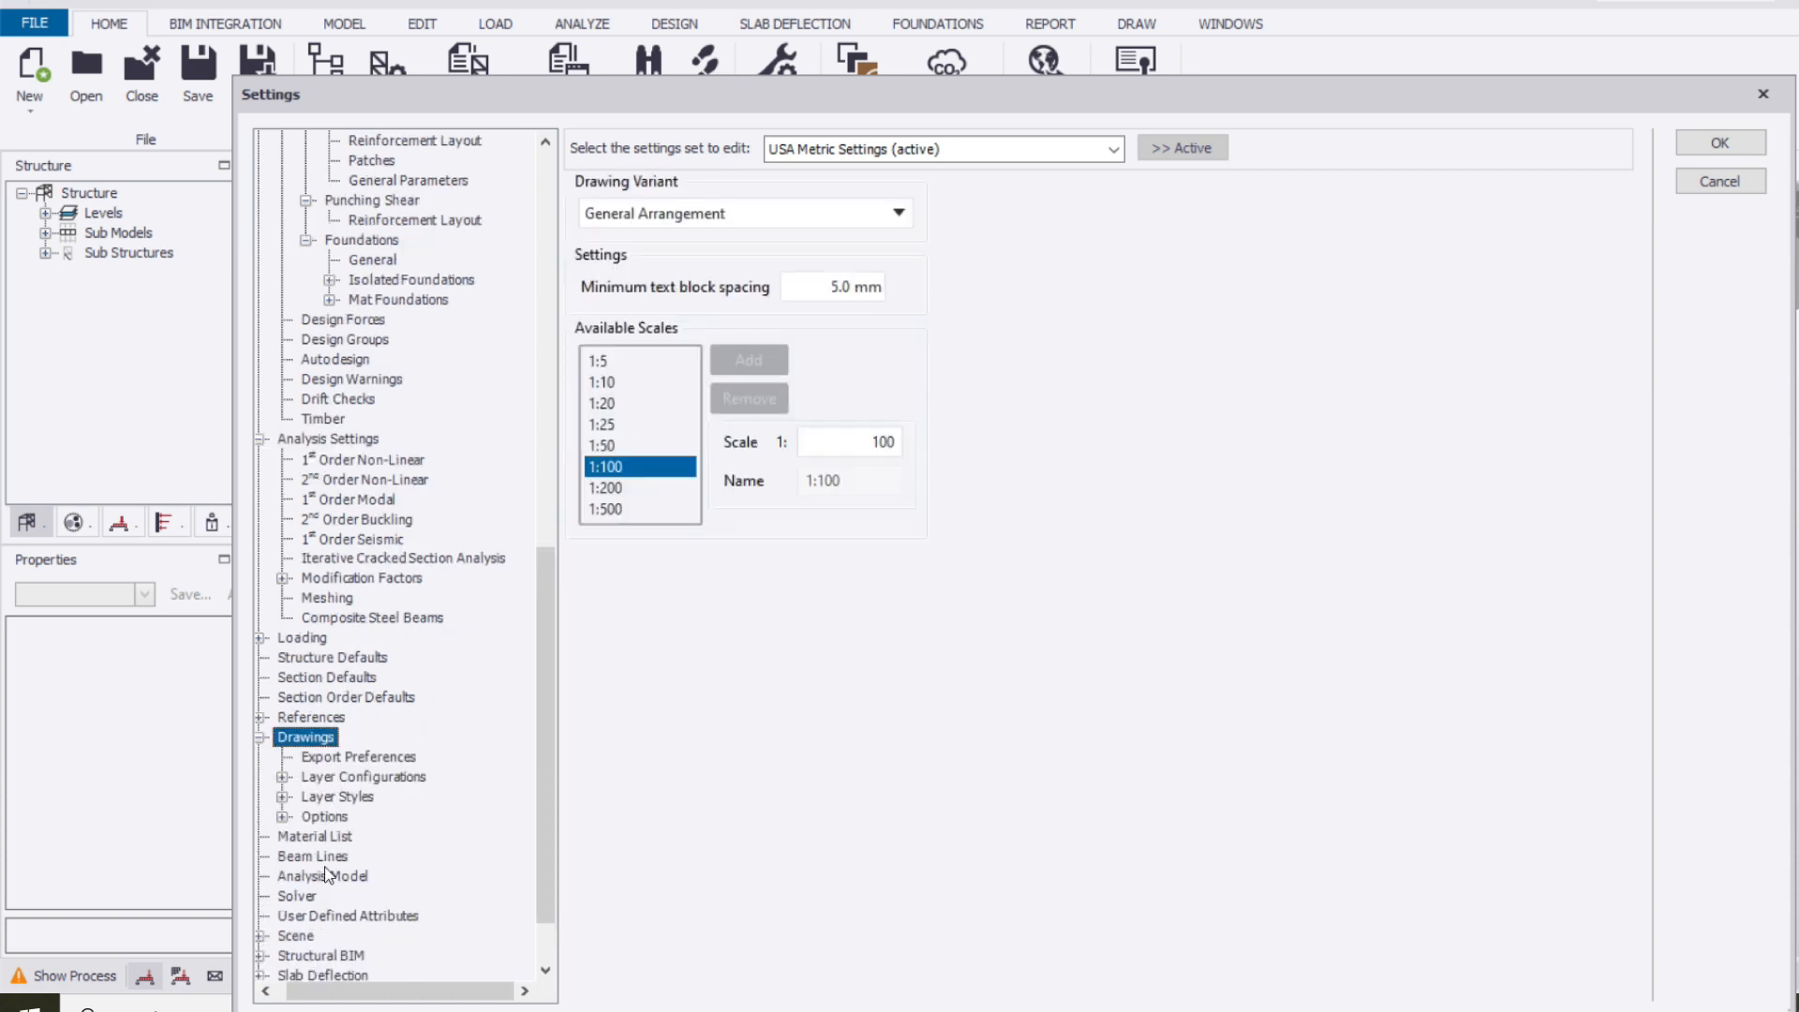
click(337, 796)
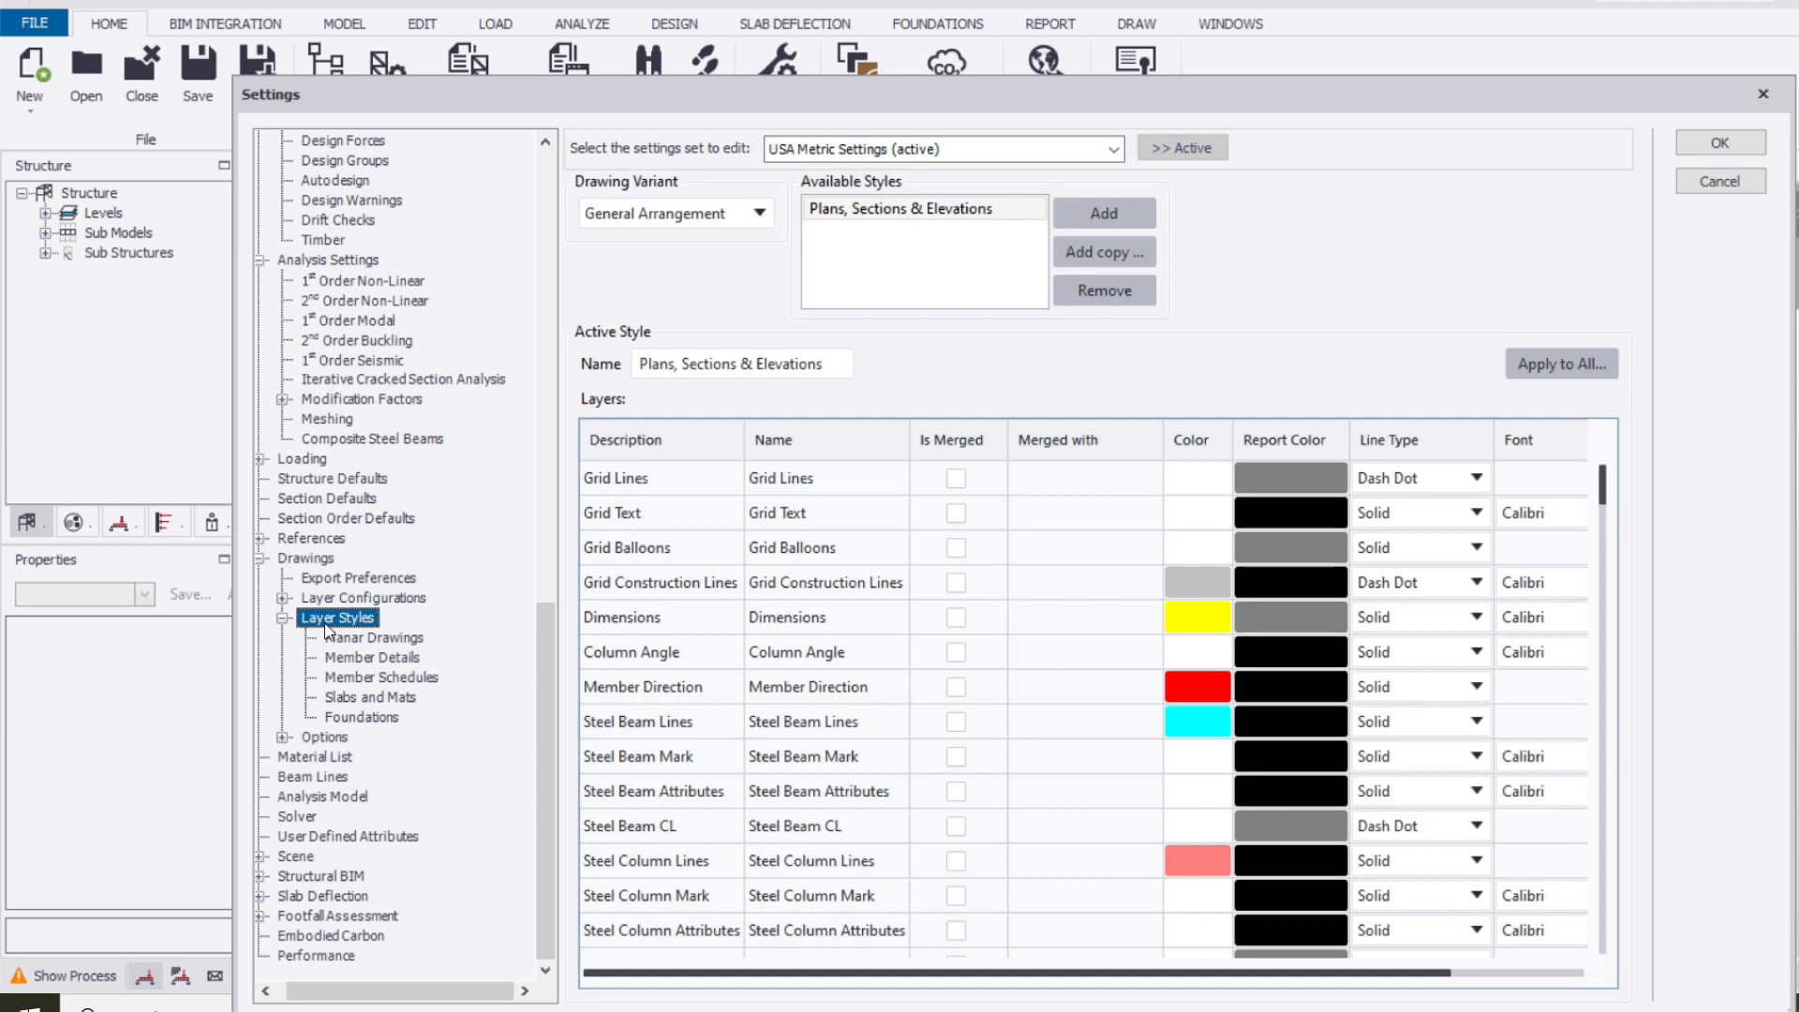
click(337, 836)
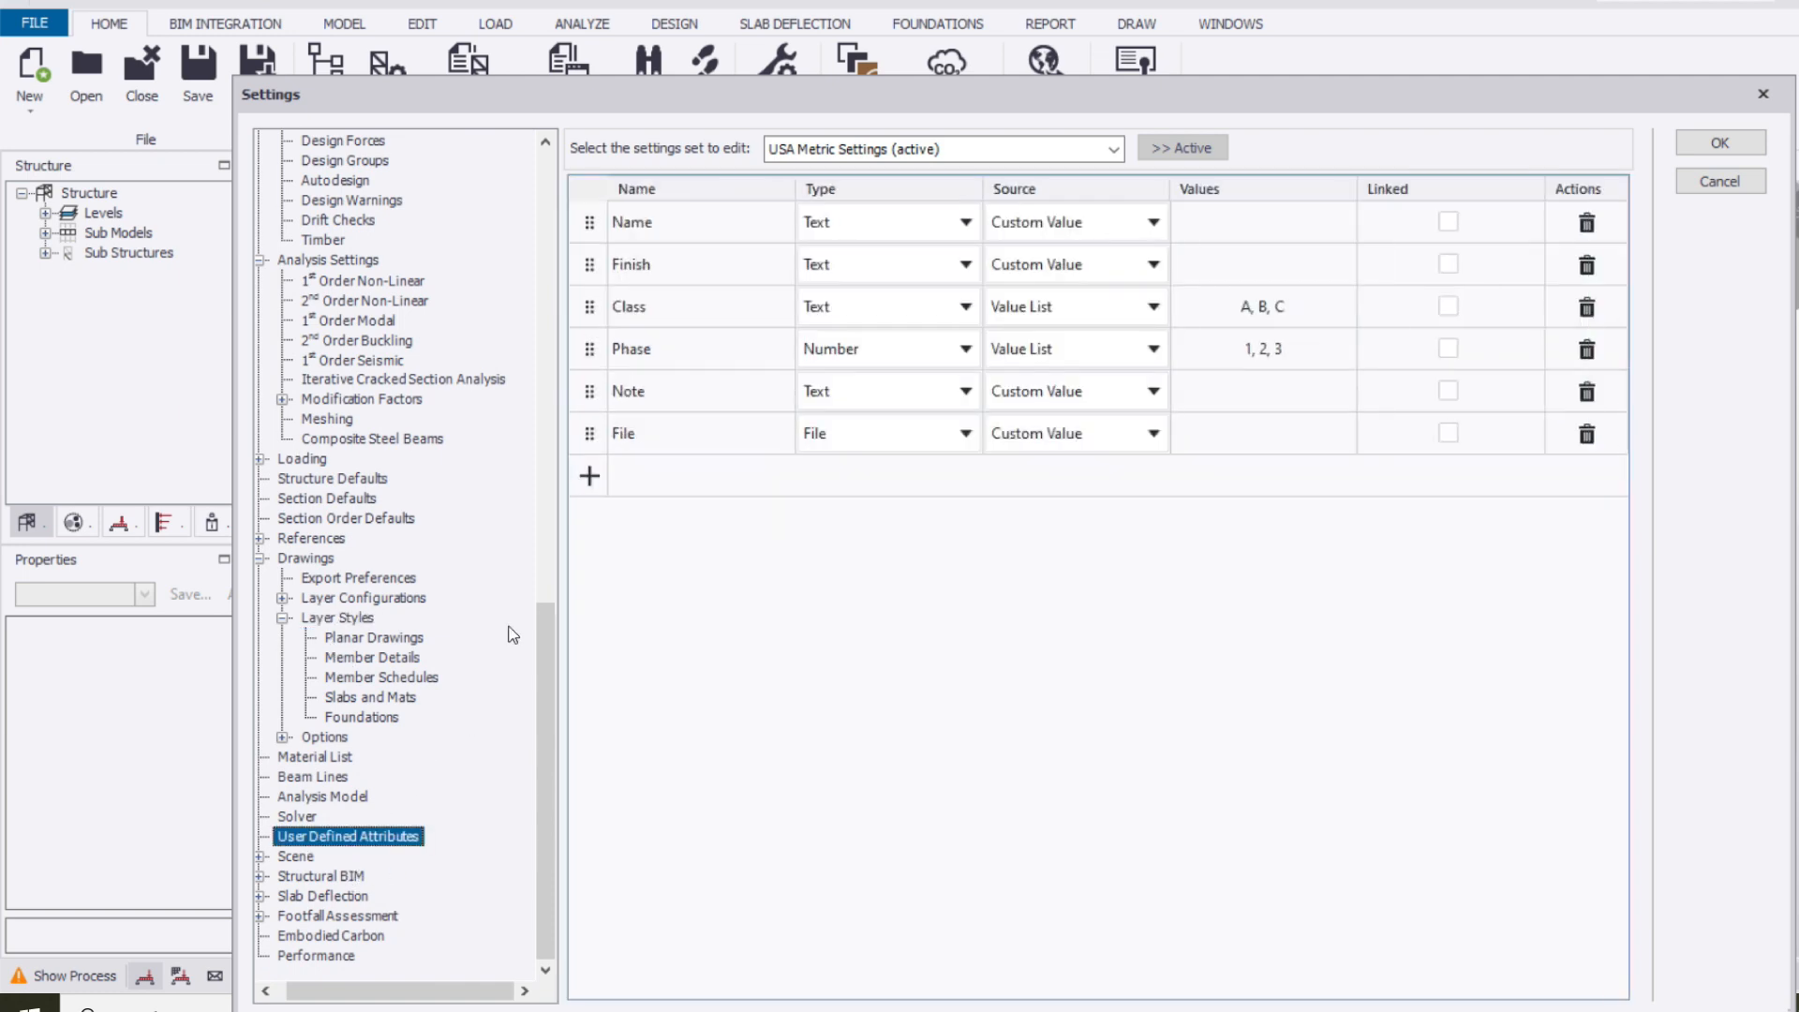
Review the footfall assessment, performance and composite steel beam analysis settings
click(339, 915)
scroll(380, 932, down, 1)
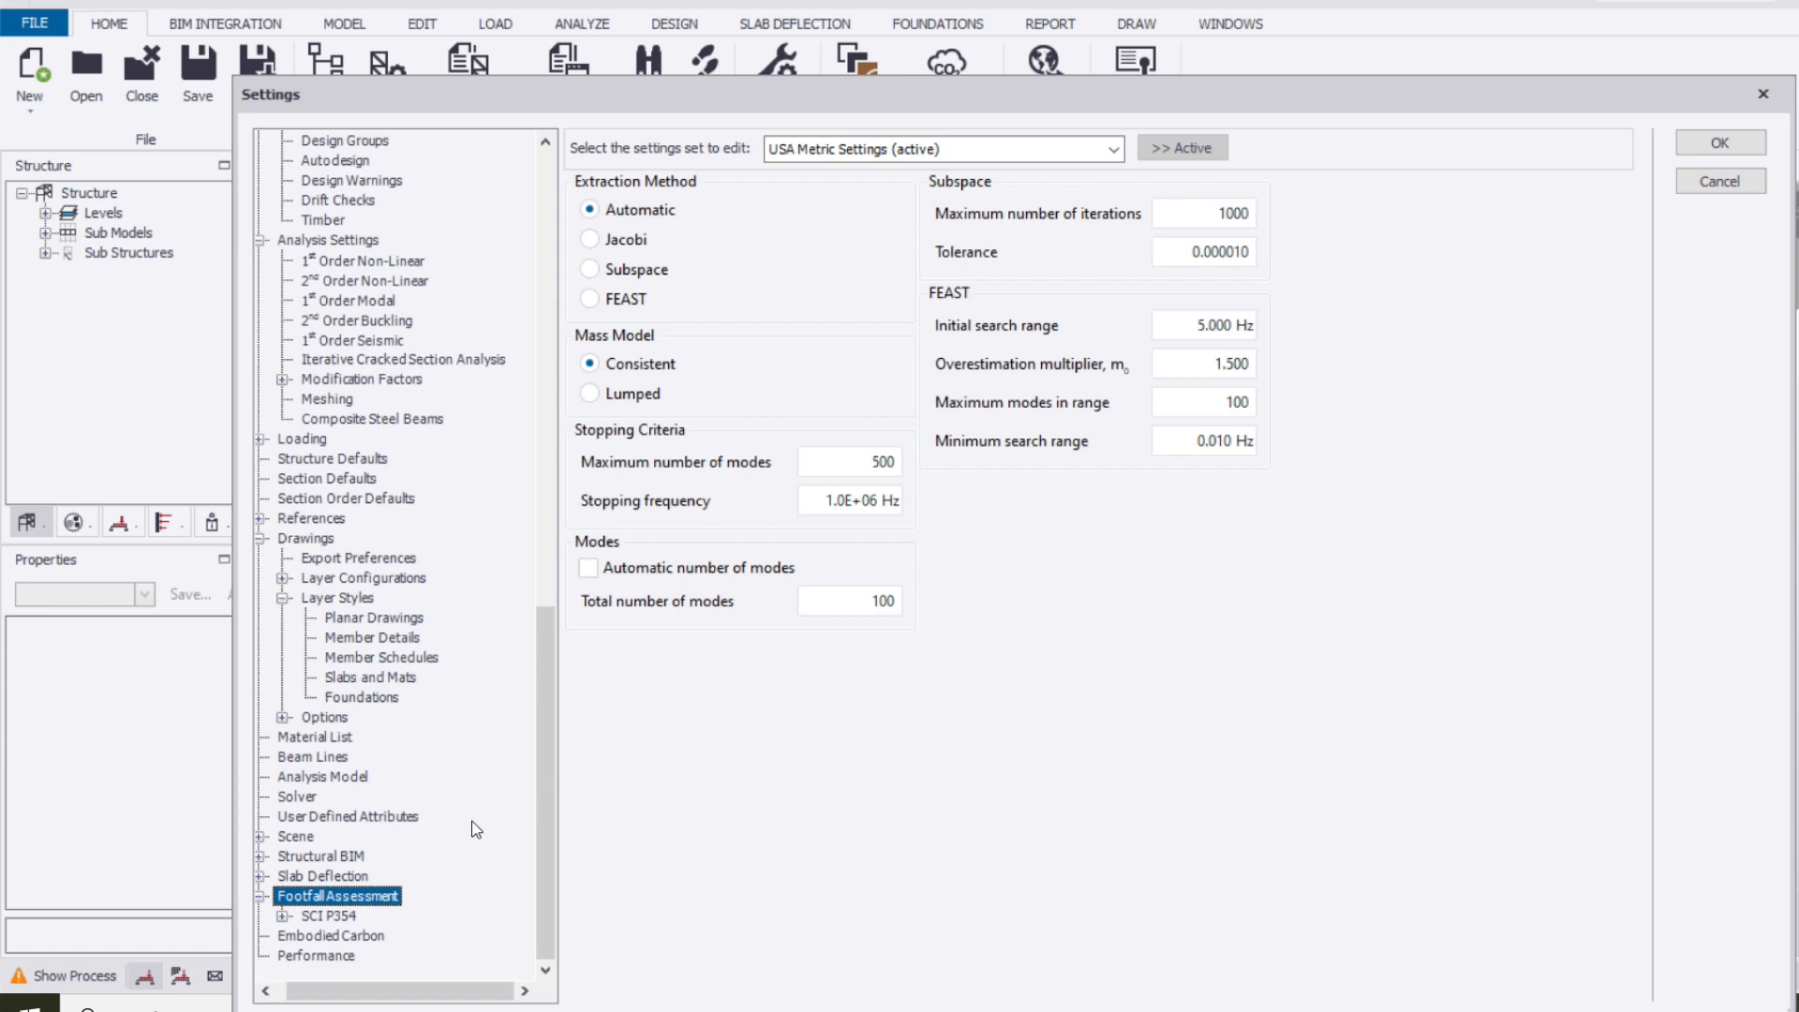
click(340, 954)
click(319, 420)
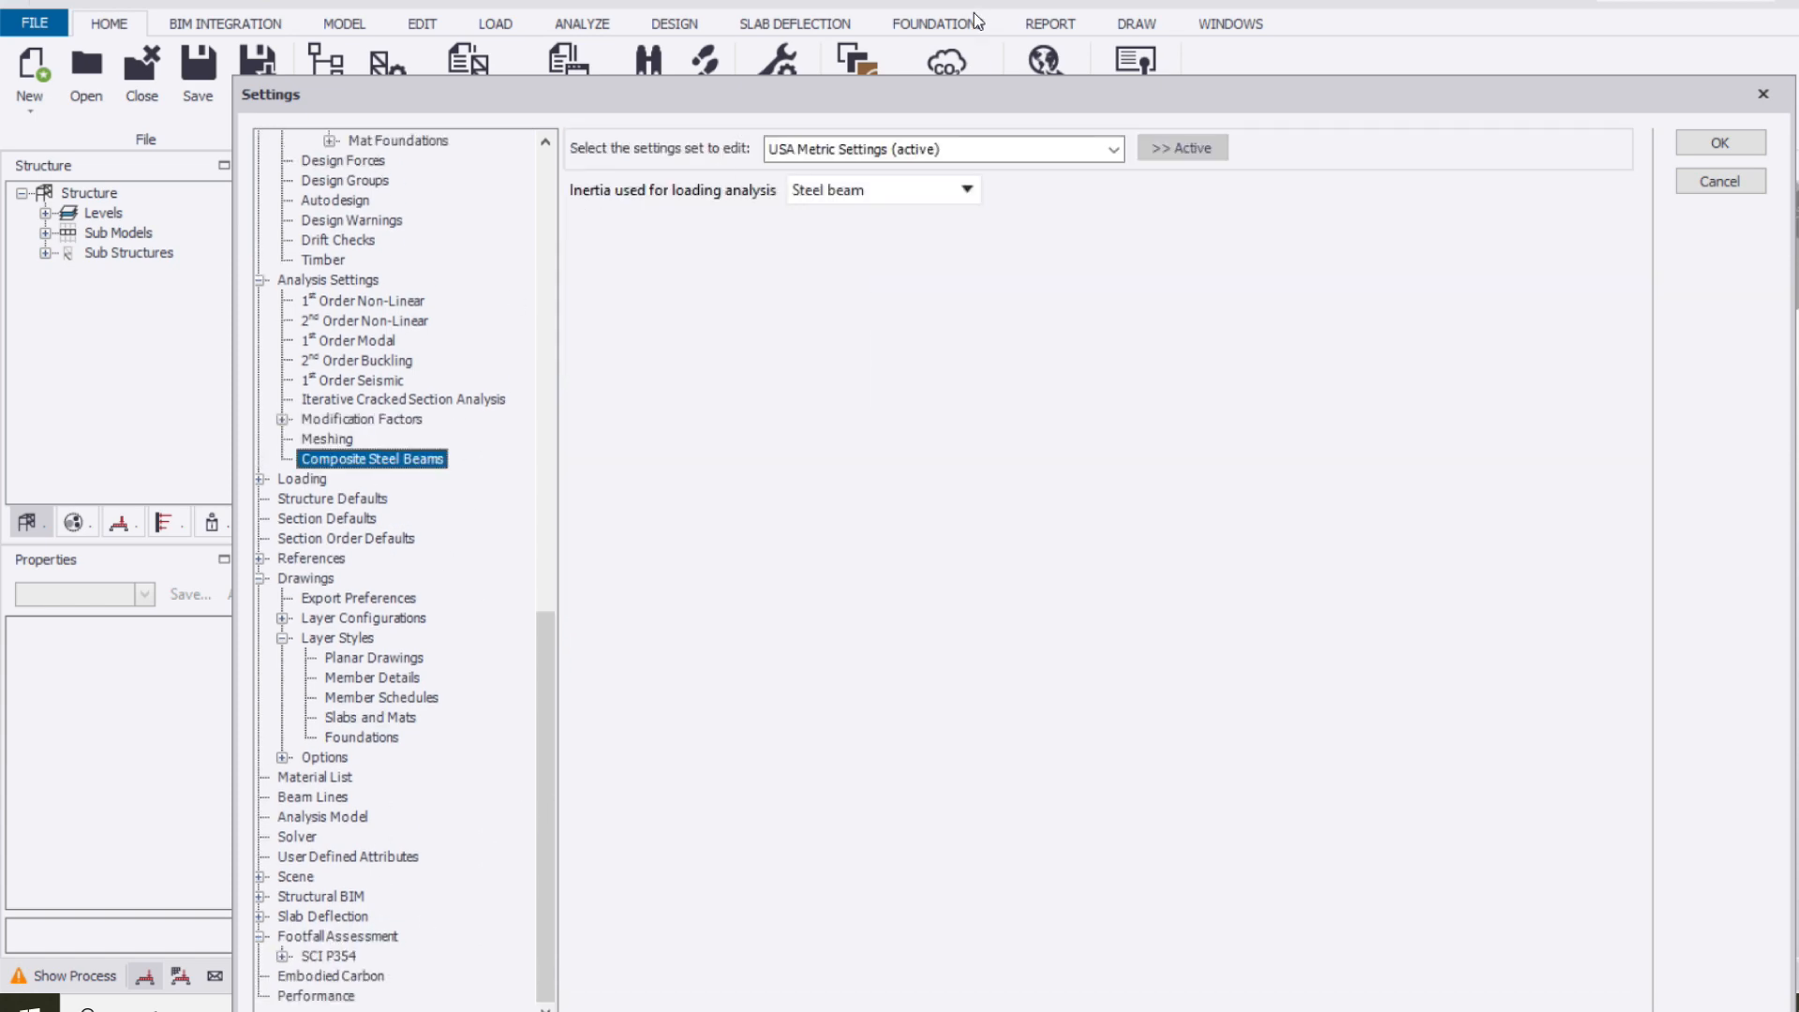
Return to the overview of available settings sets and close the Settings dialog
drag(876, 96, 833, 53)
scroll(318, 295, up, 14)
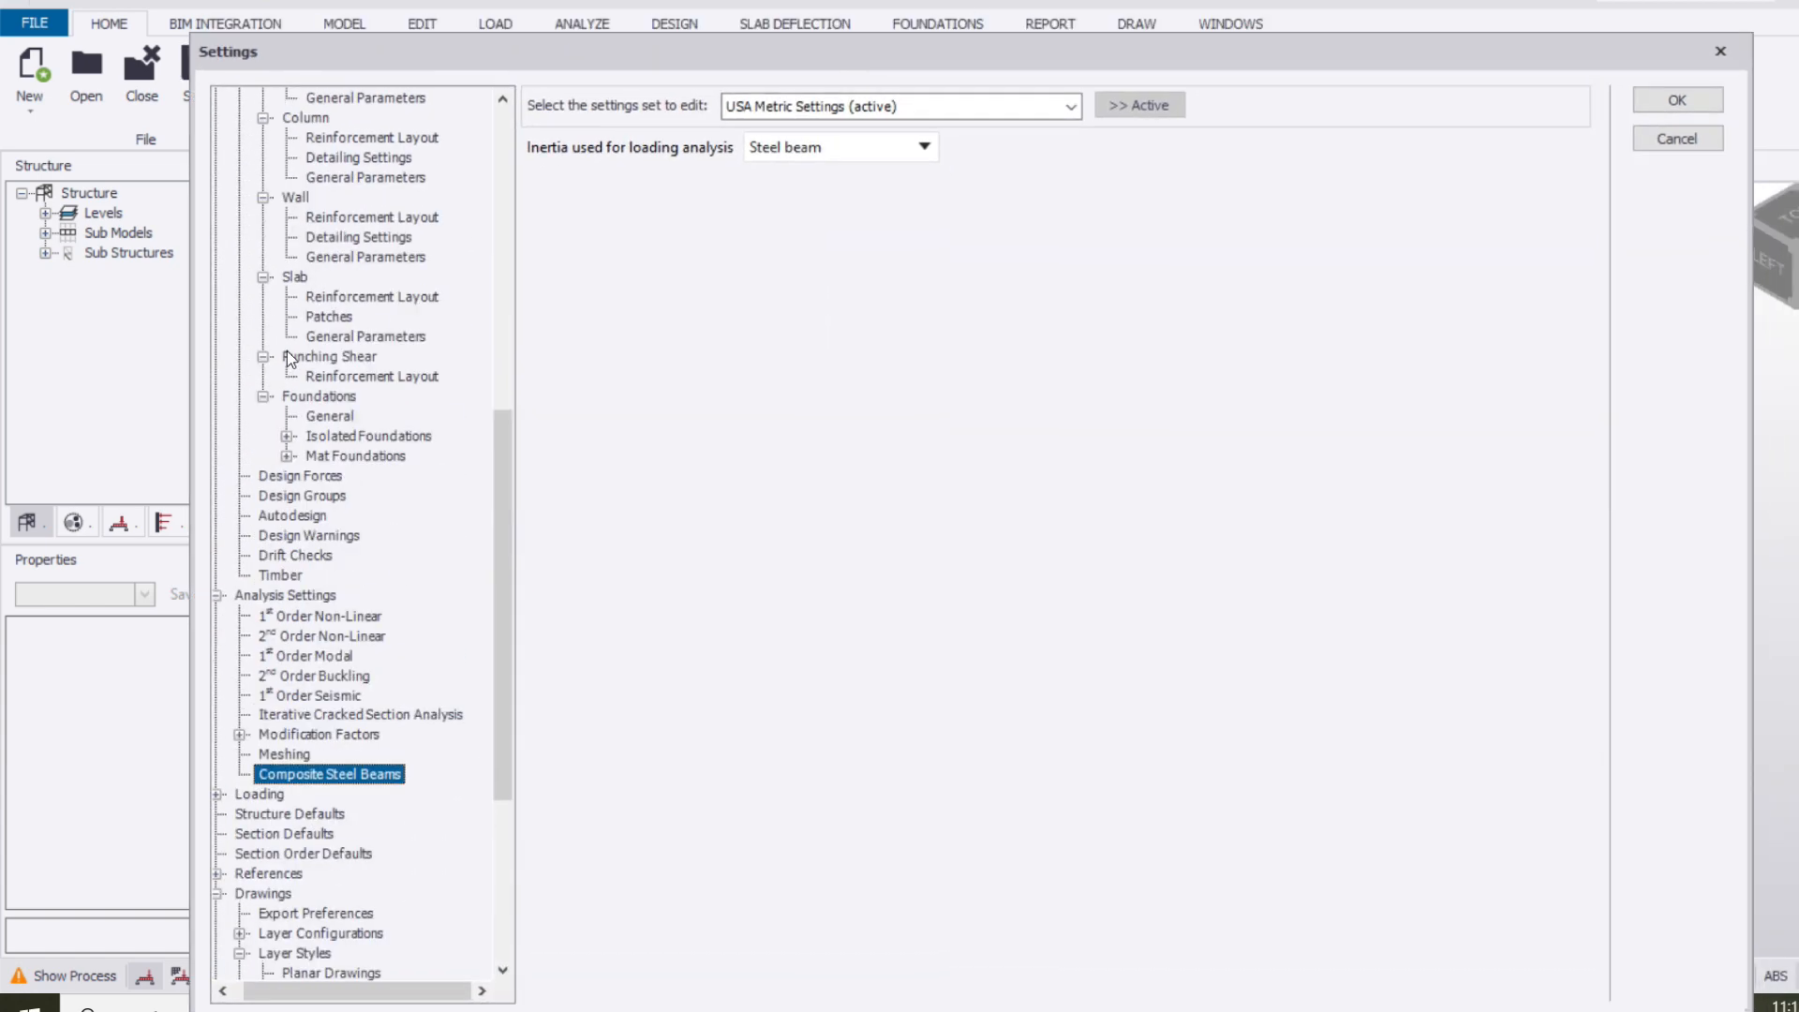
scroll(318, 295, up, 4)
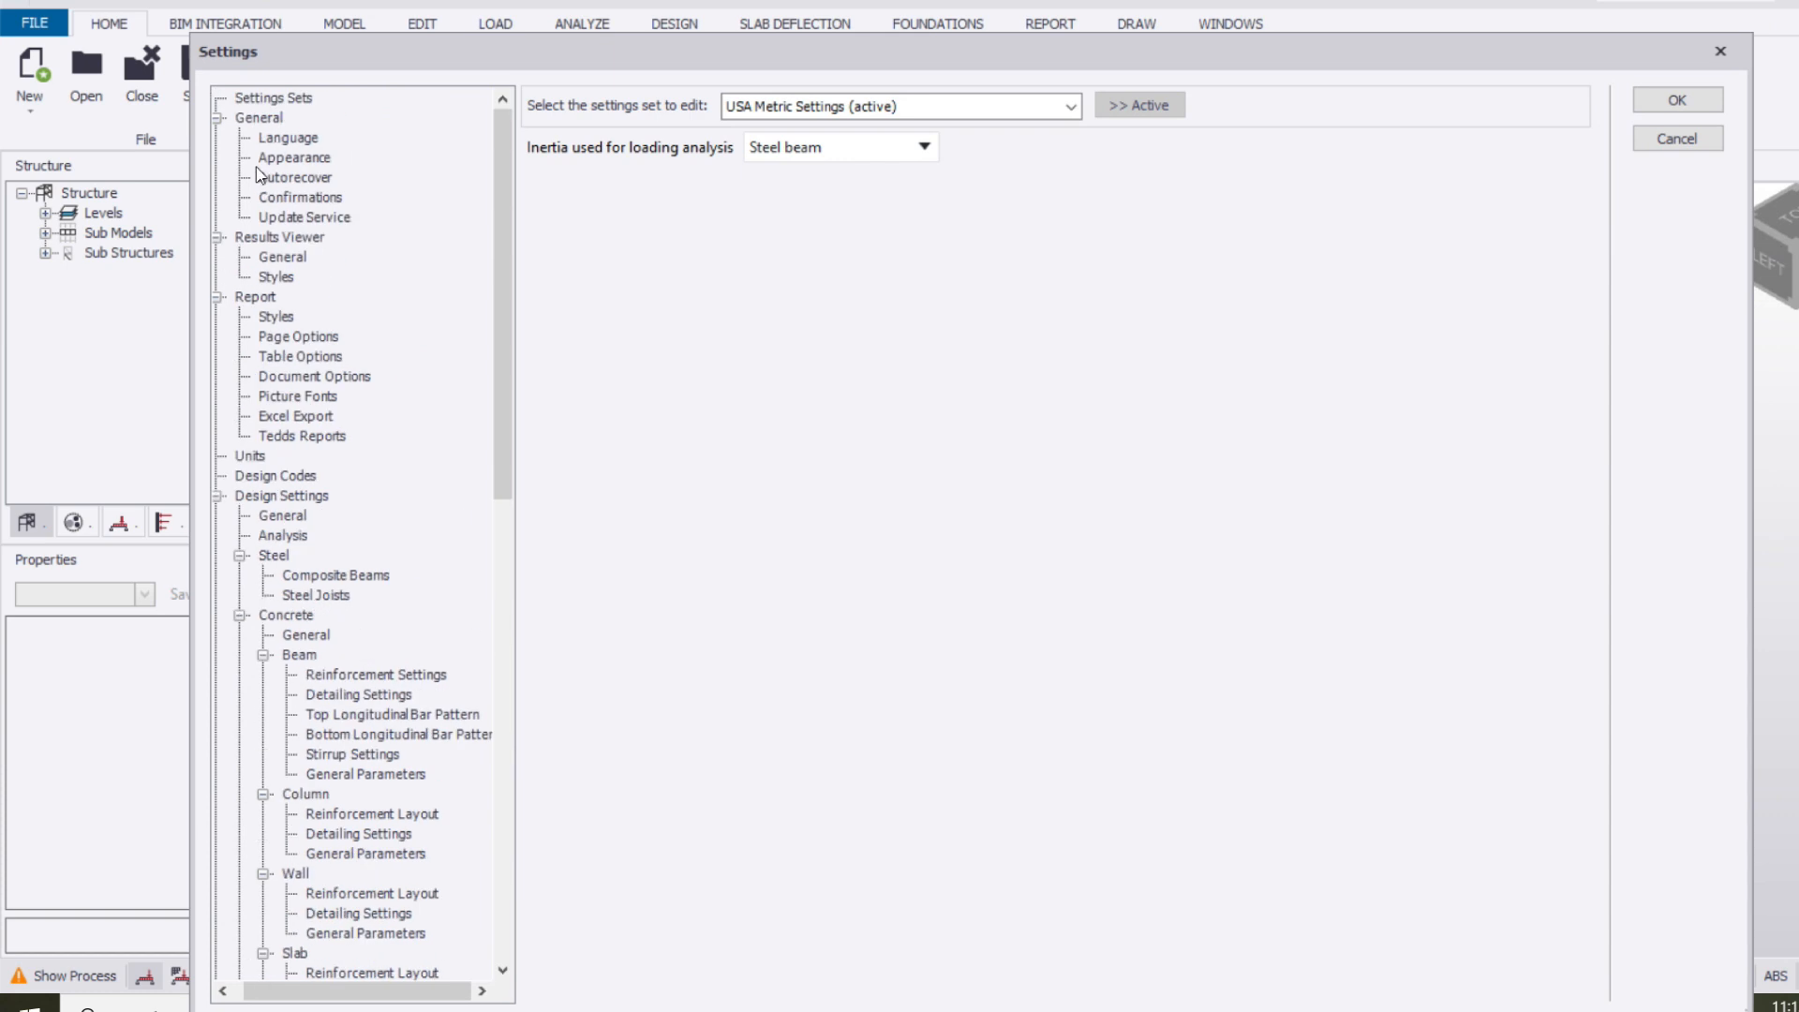
click(270, 99)
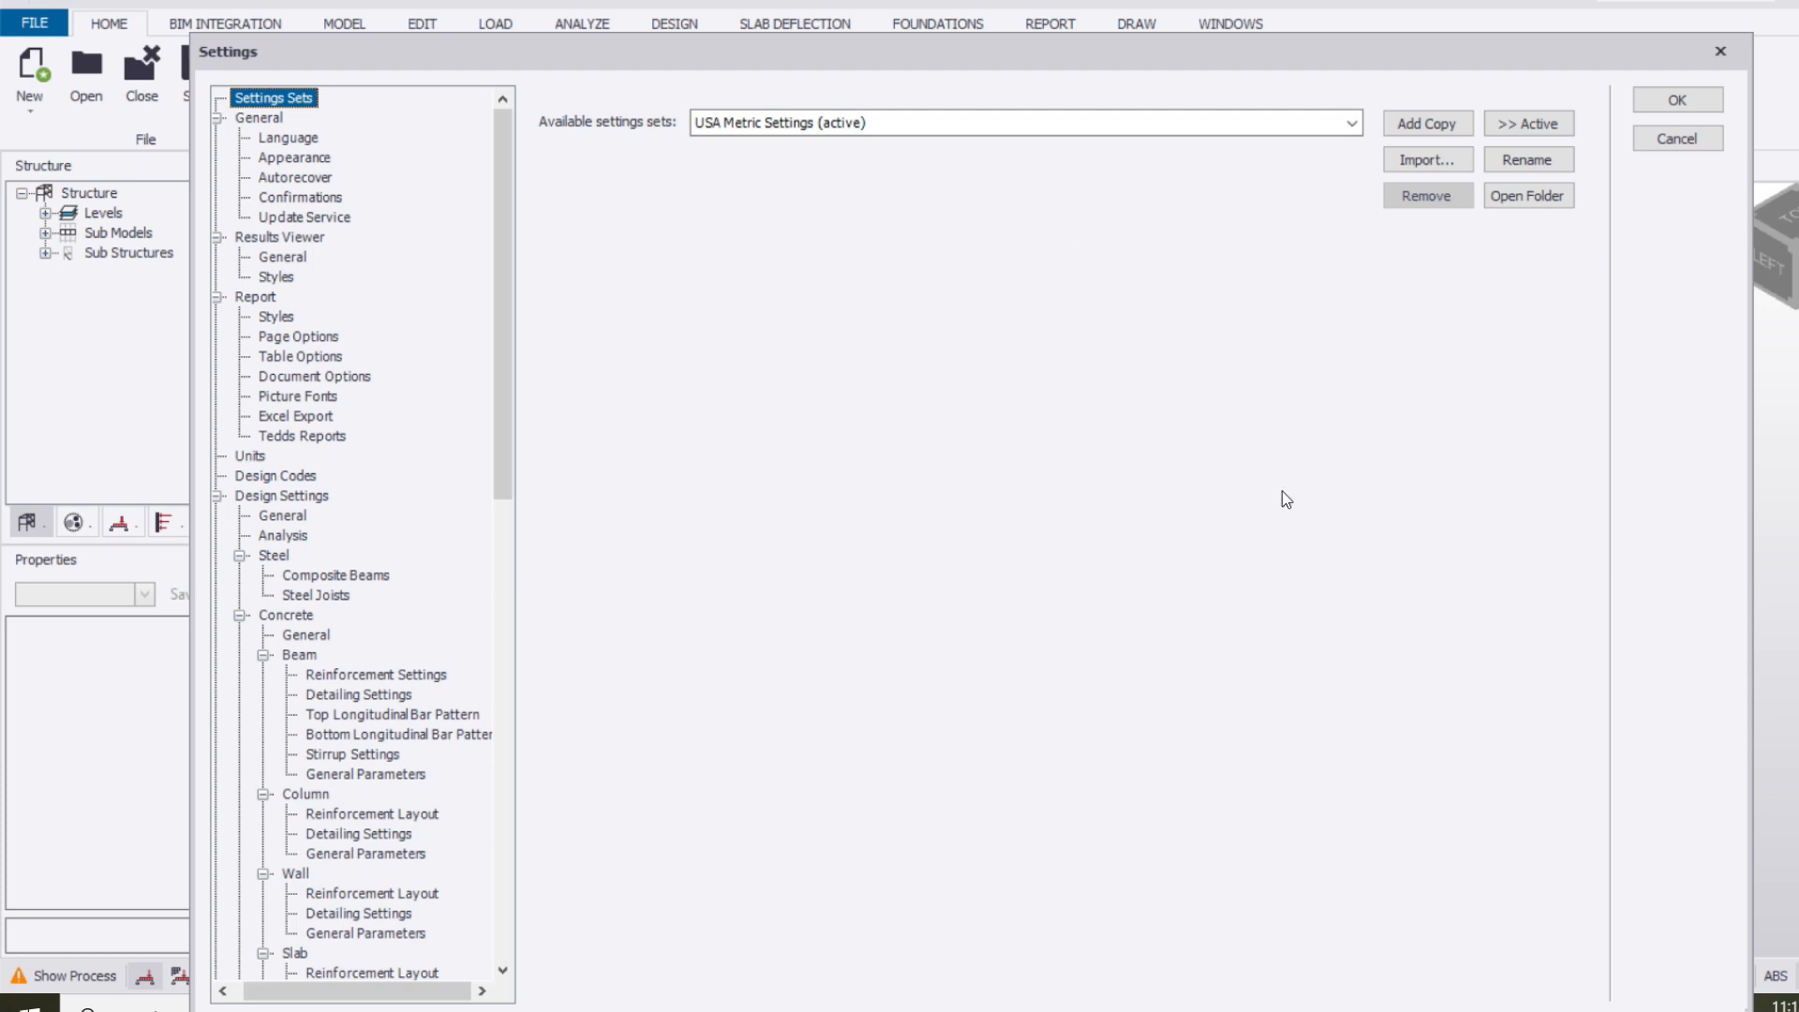
click(1722, 53)
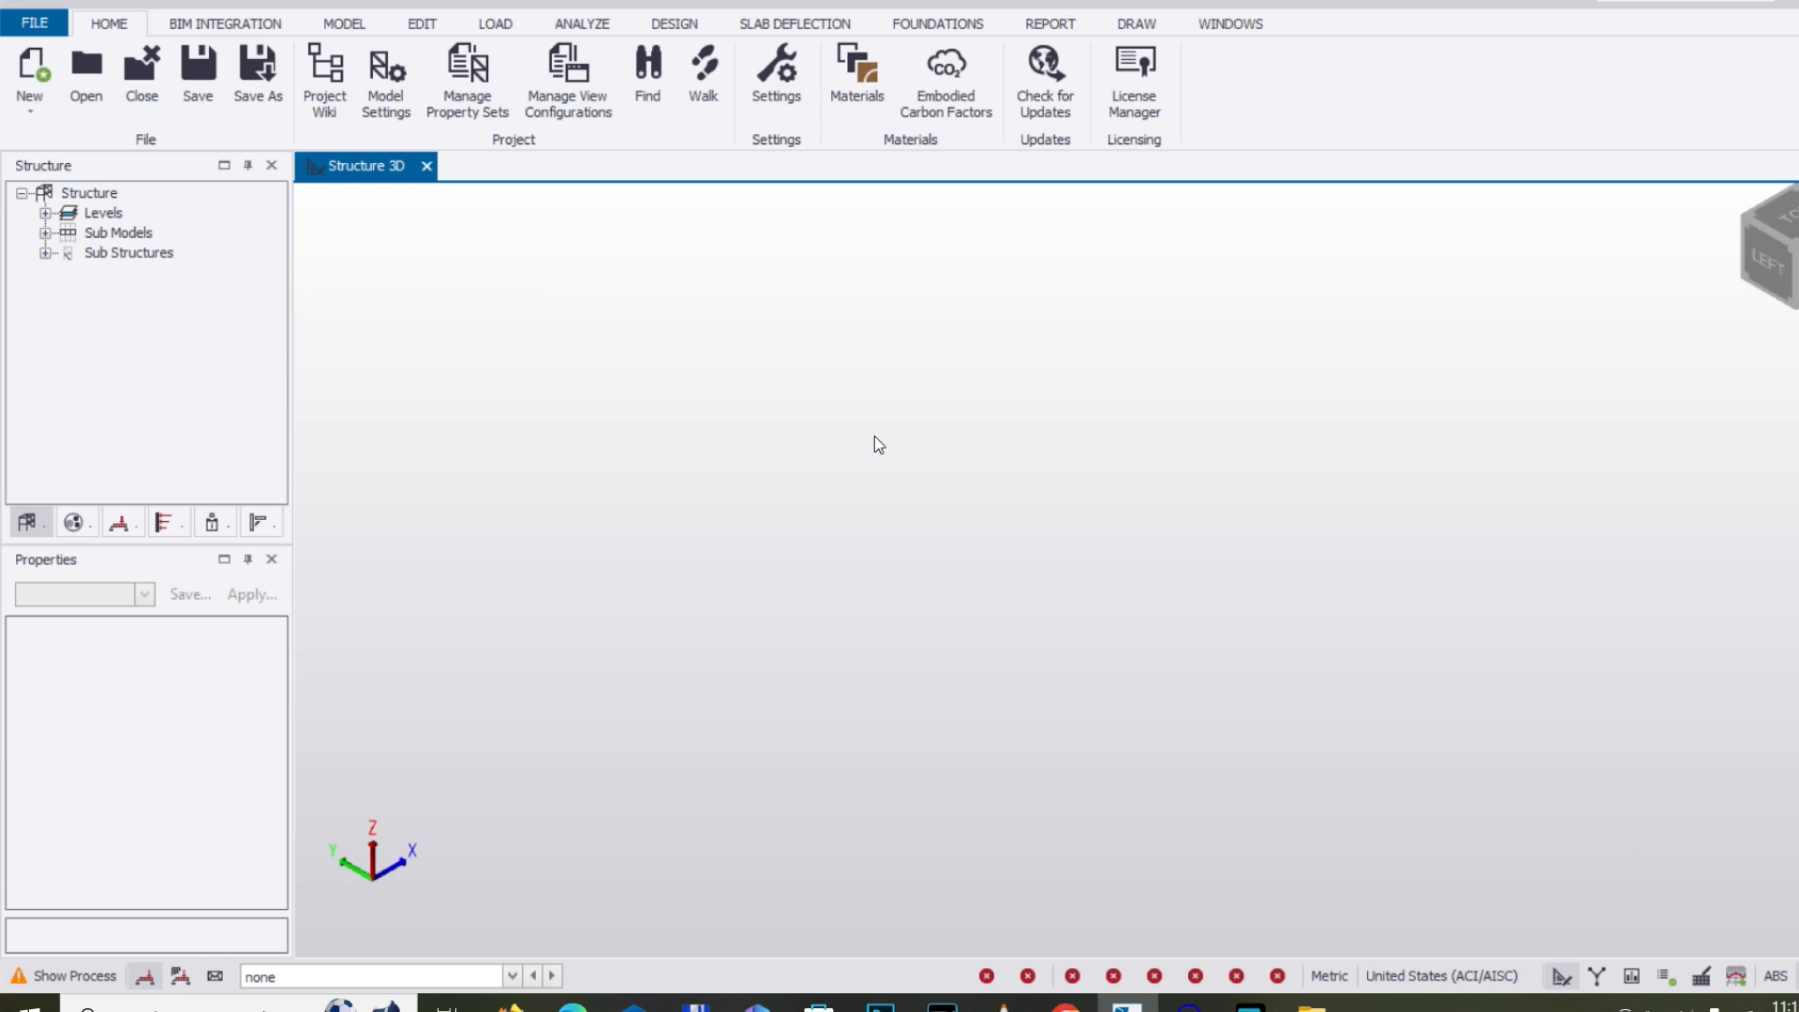